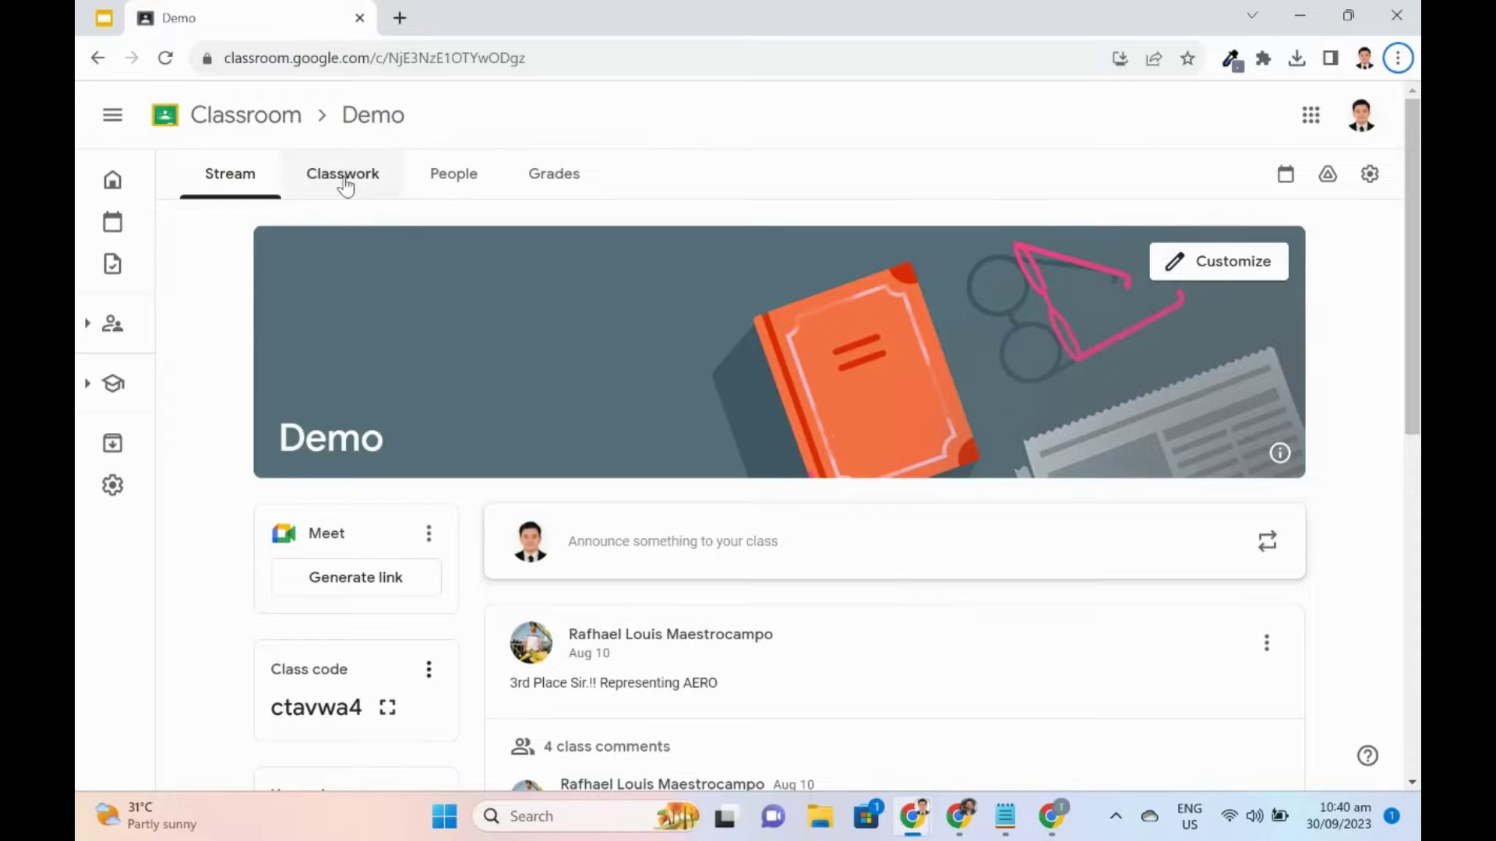
- Create a new Demo class assignment titled 'Interactive Questions for YouTube Video'
left_click(344, 183)
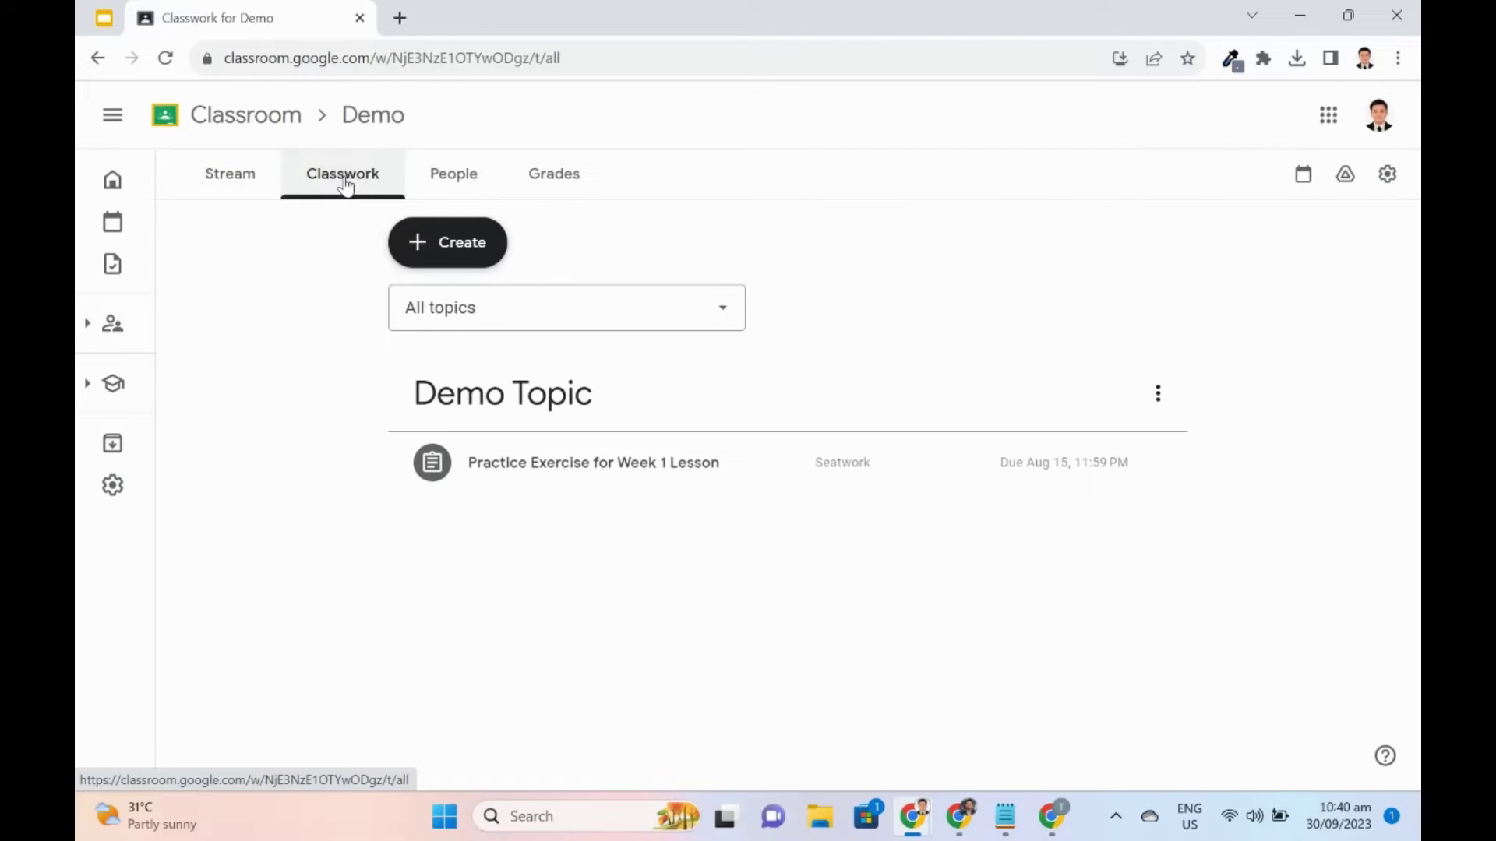
left_click(458, 250)
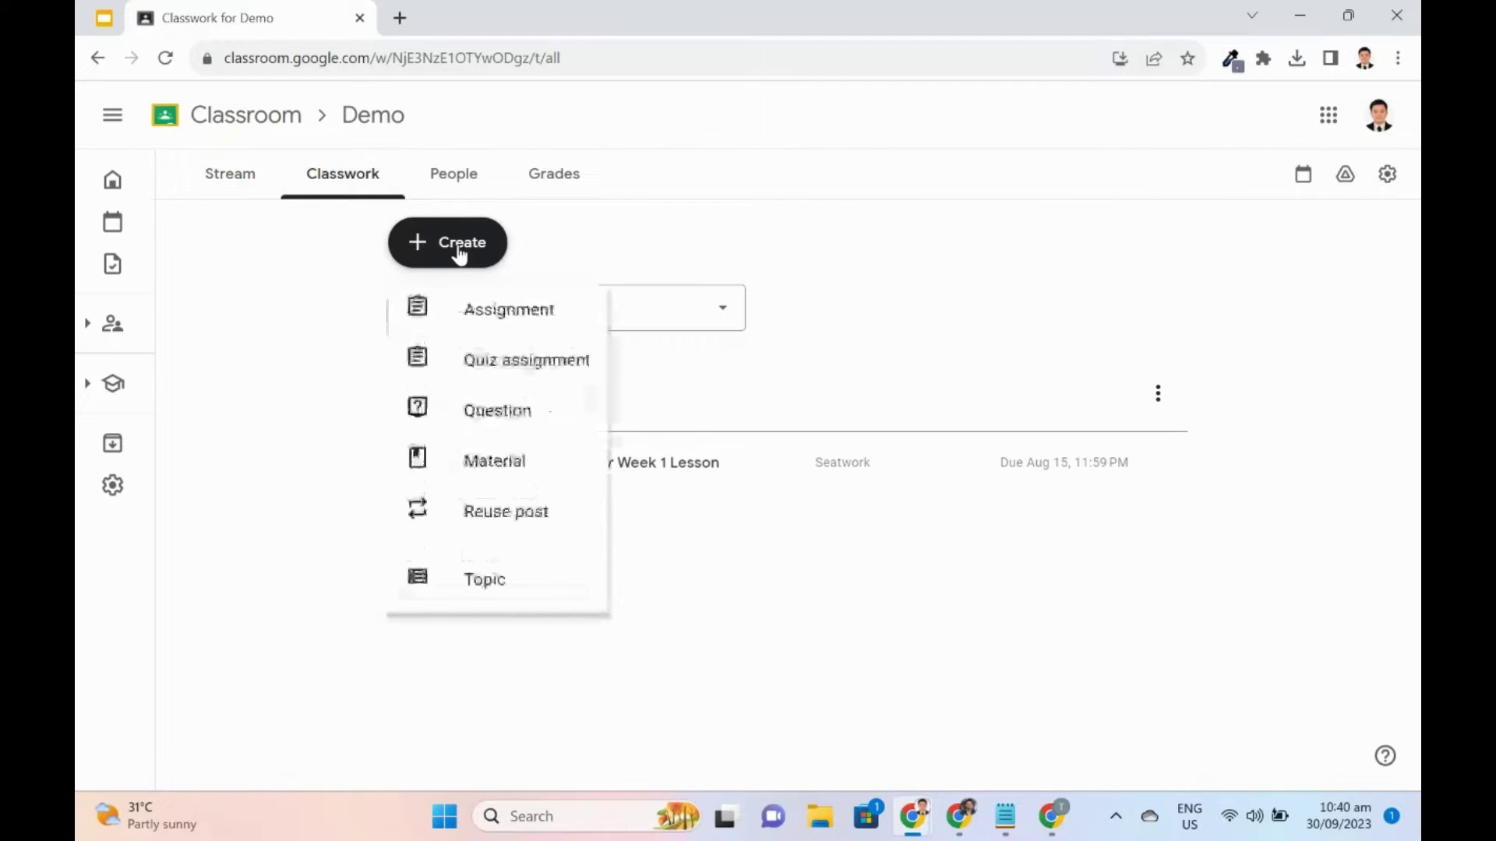
left_click(506, 307)
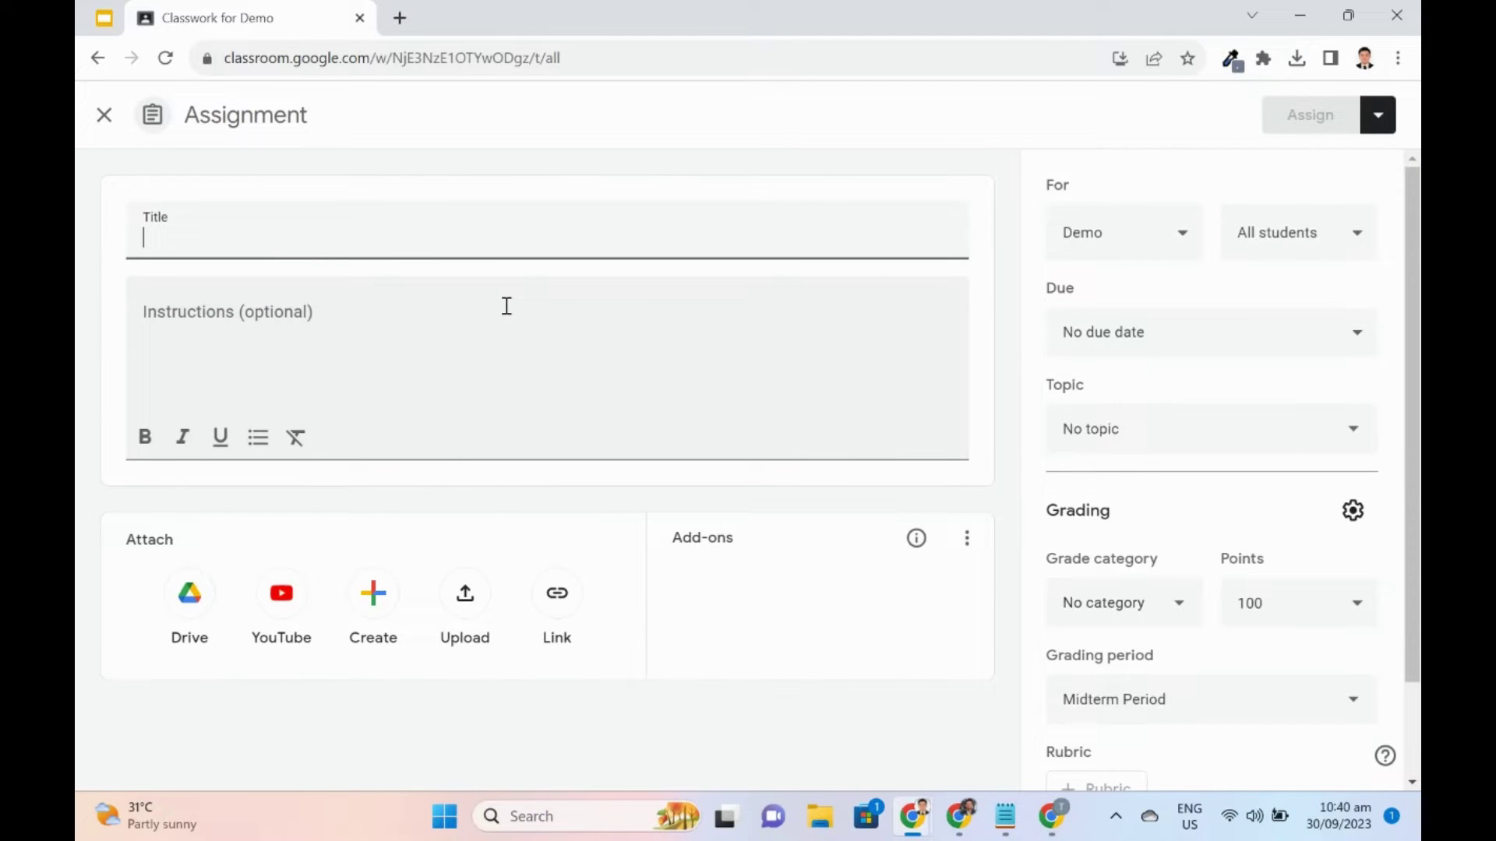
type("Interactive Questions for YouTube Video")
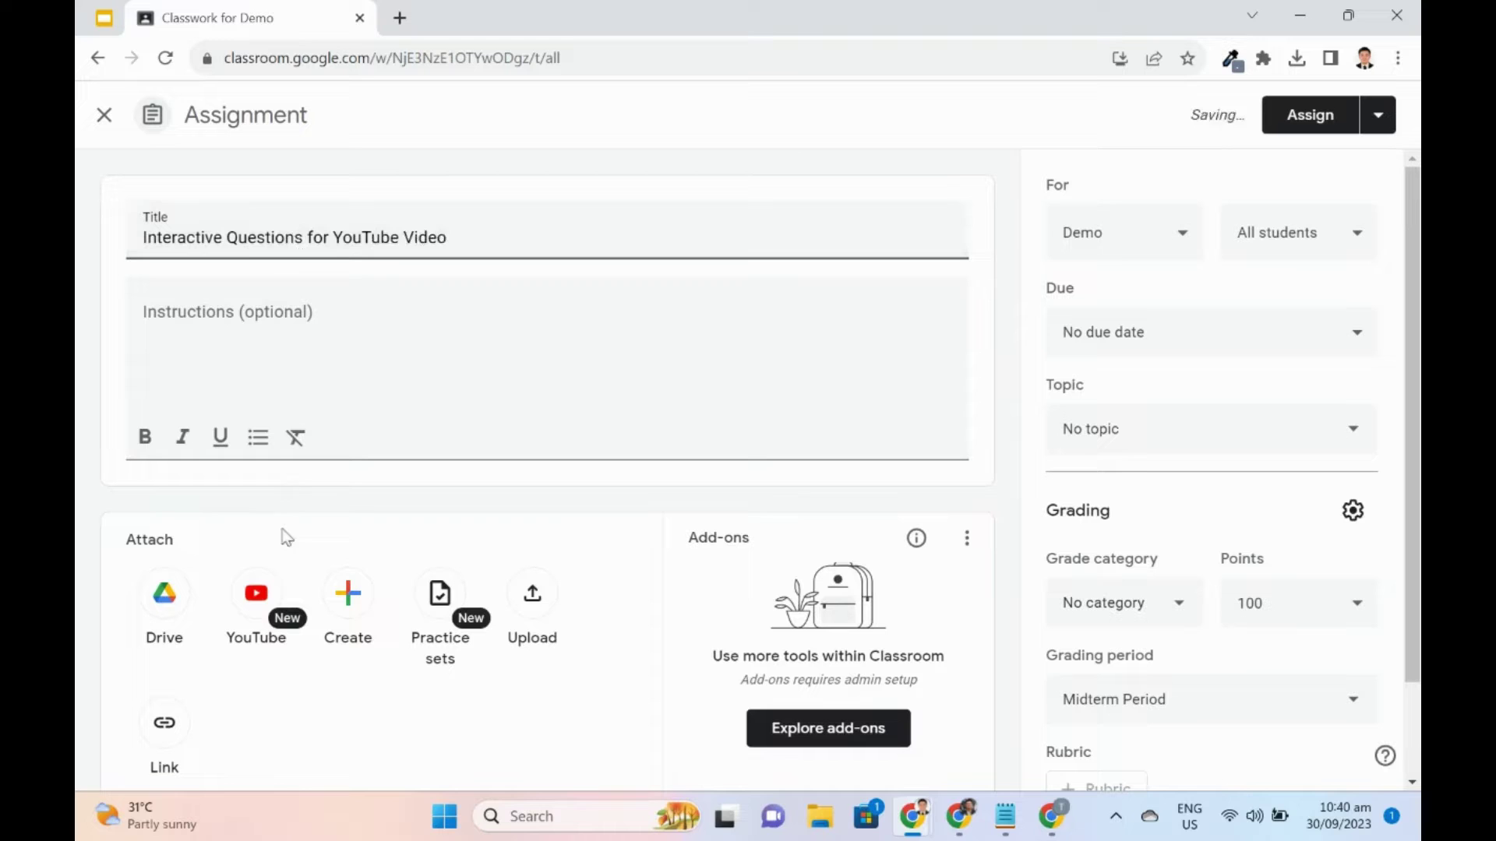
- Search YouTube for 'copyright basics for students' and pick the COPYRIGHT Basics for Students video
left_click(263, 618)
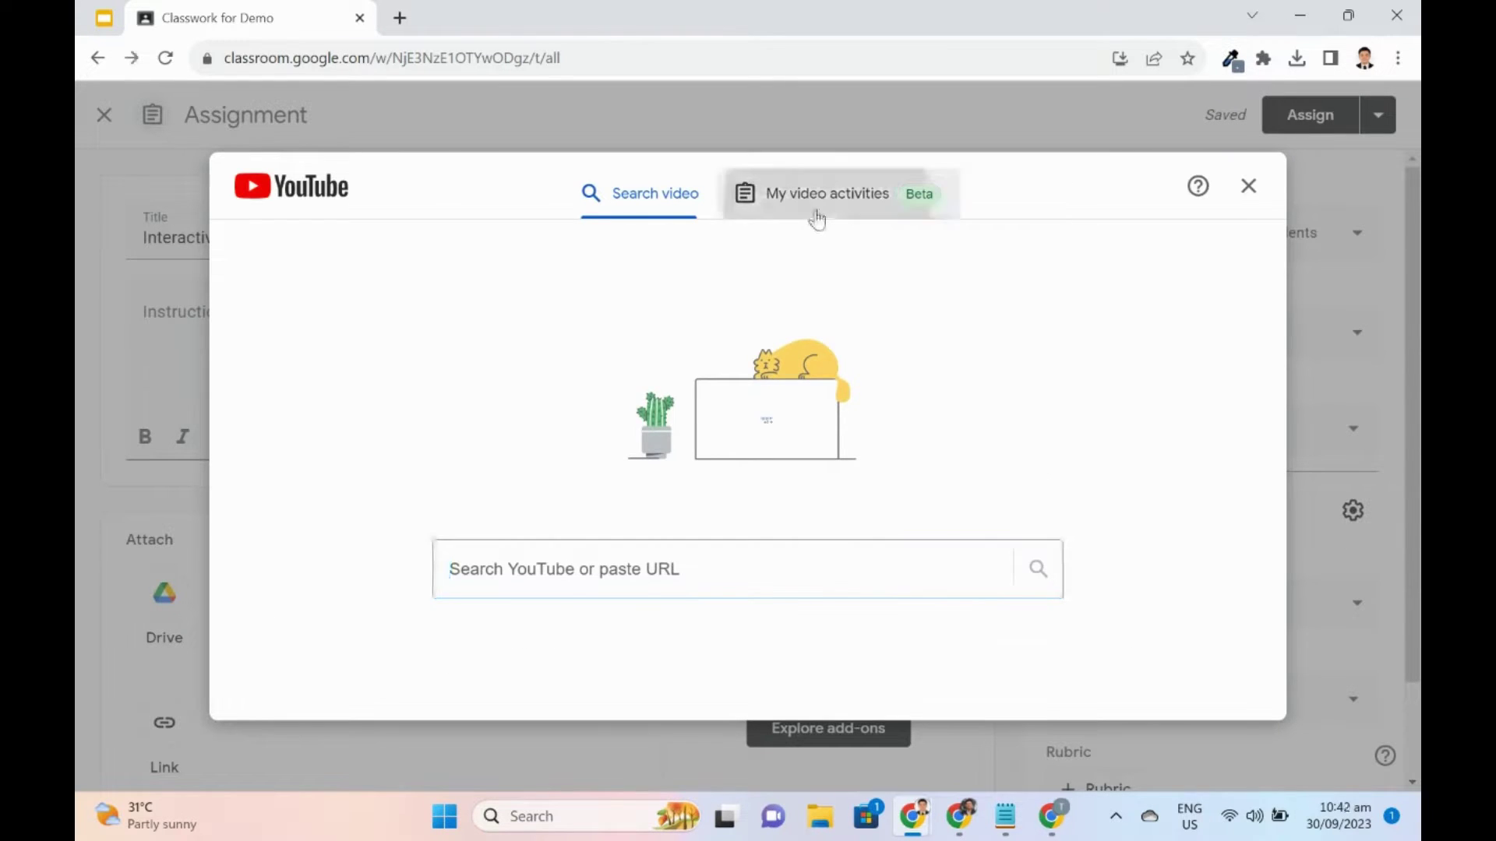
left_click(817, 216)
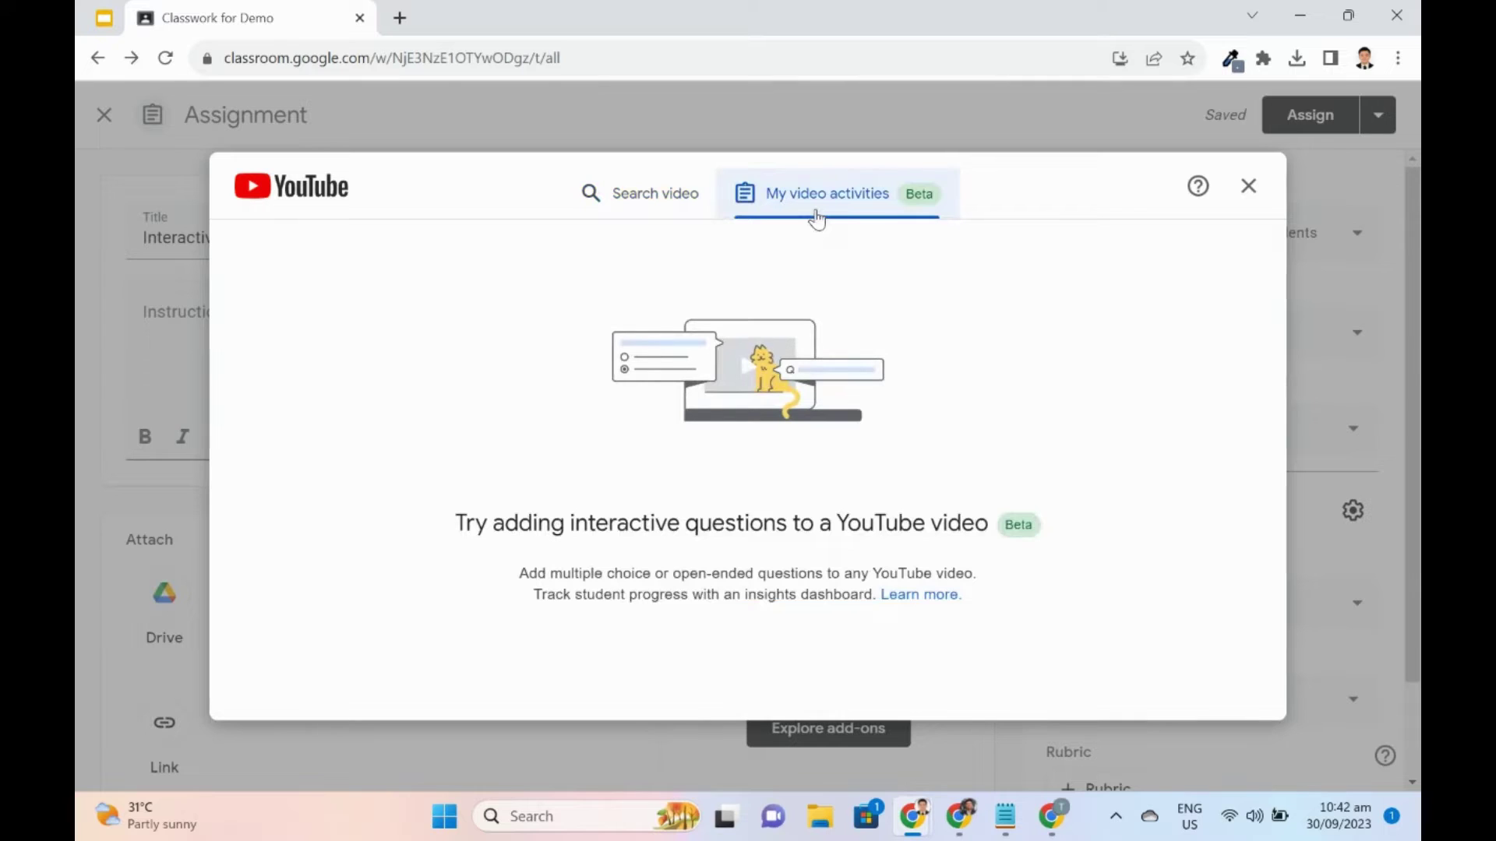
left_click(668, 224)
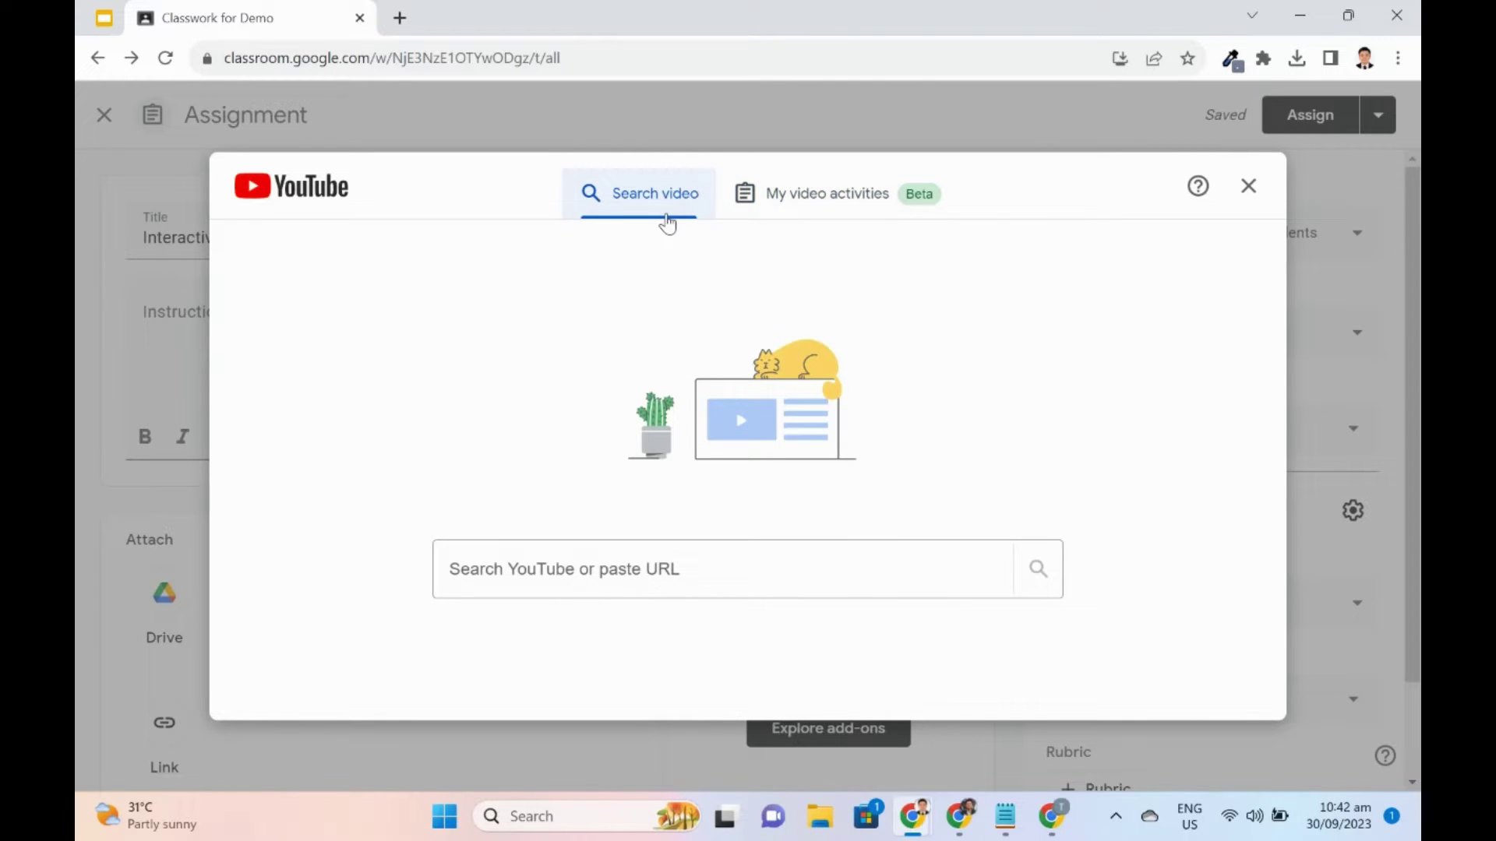
left_click(575, 577)
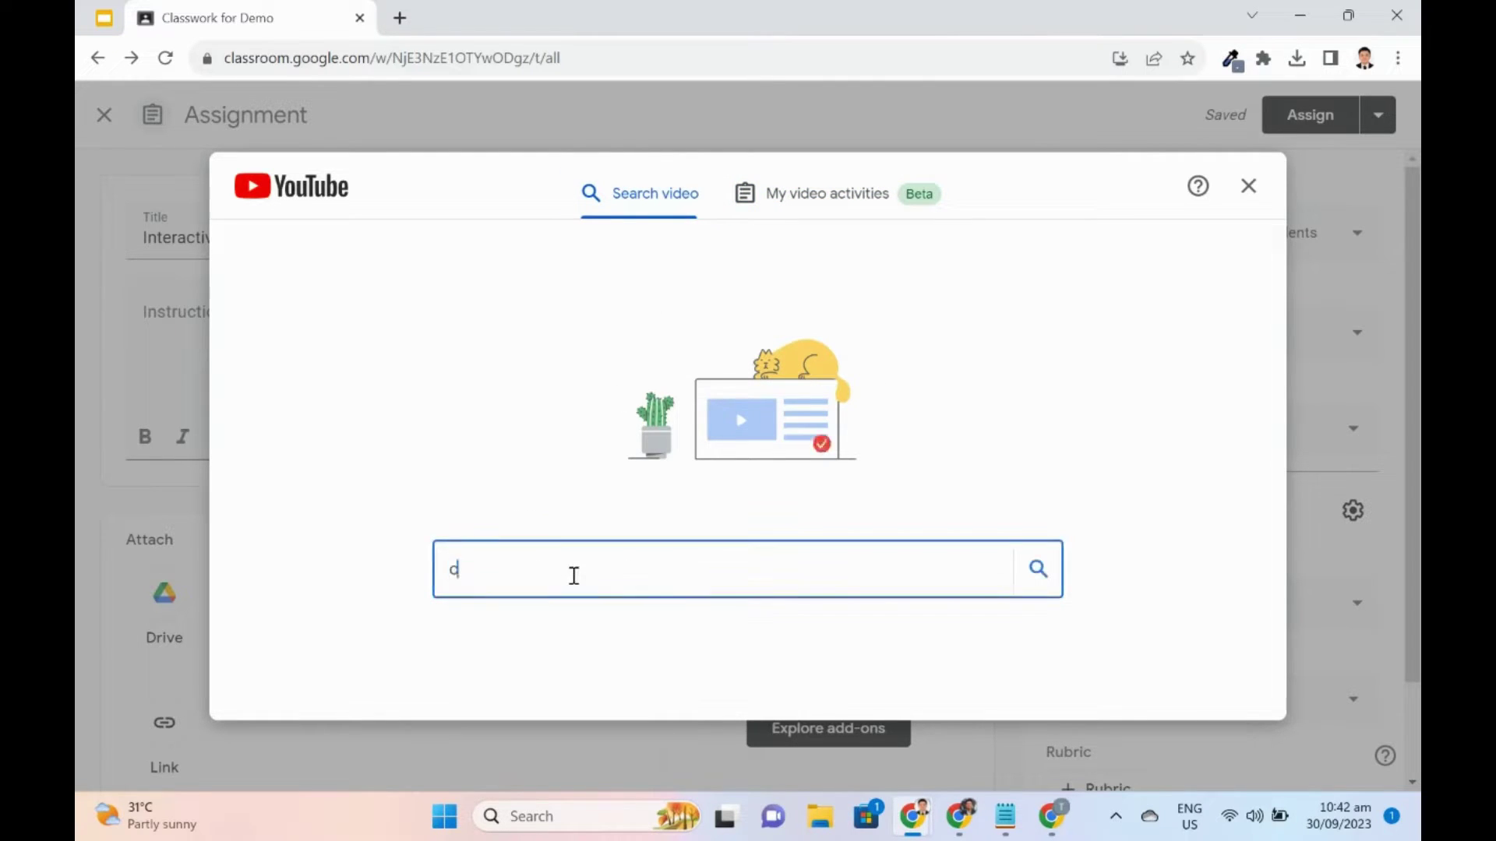
type("copyright basics for students")
left_click(1039, 569)
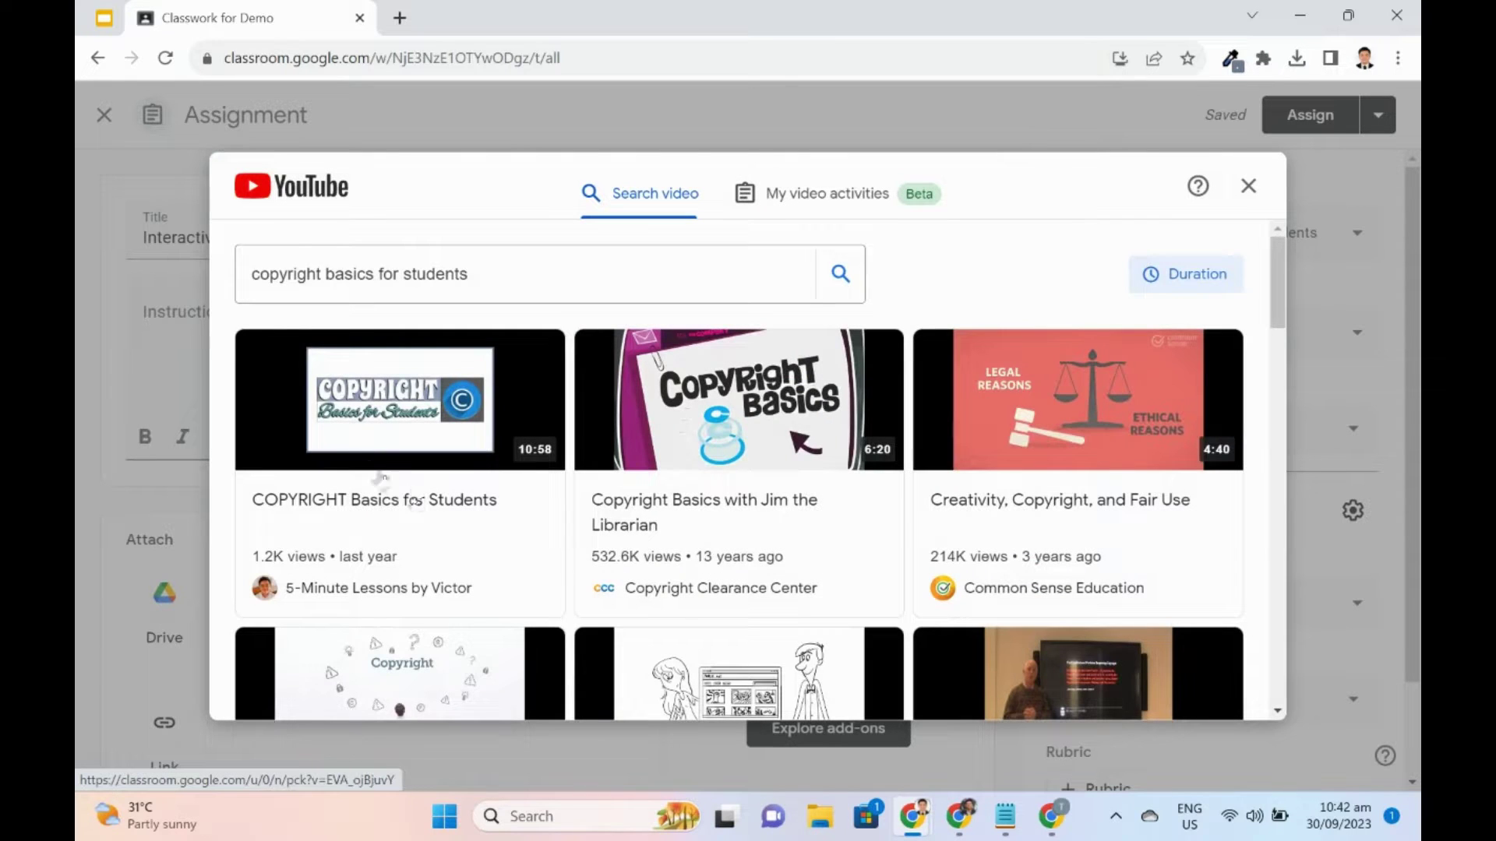
left_click(368, 466)
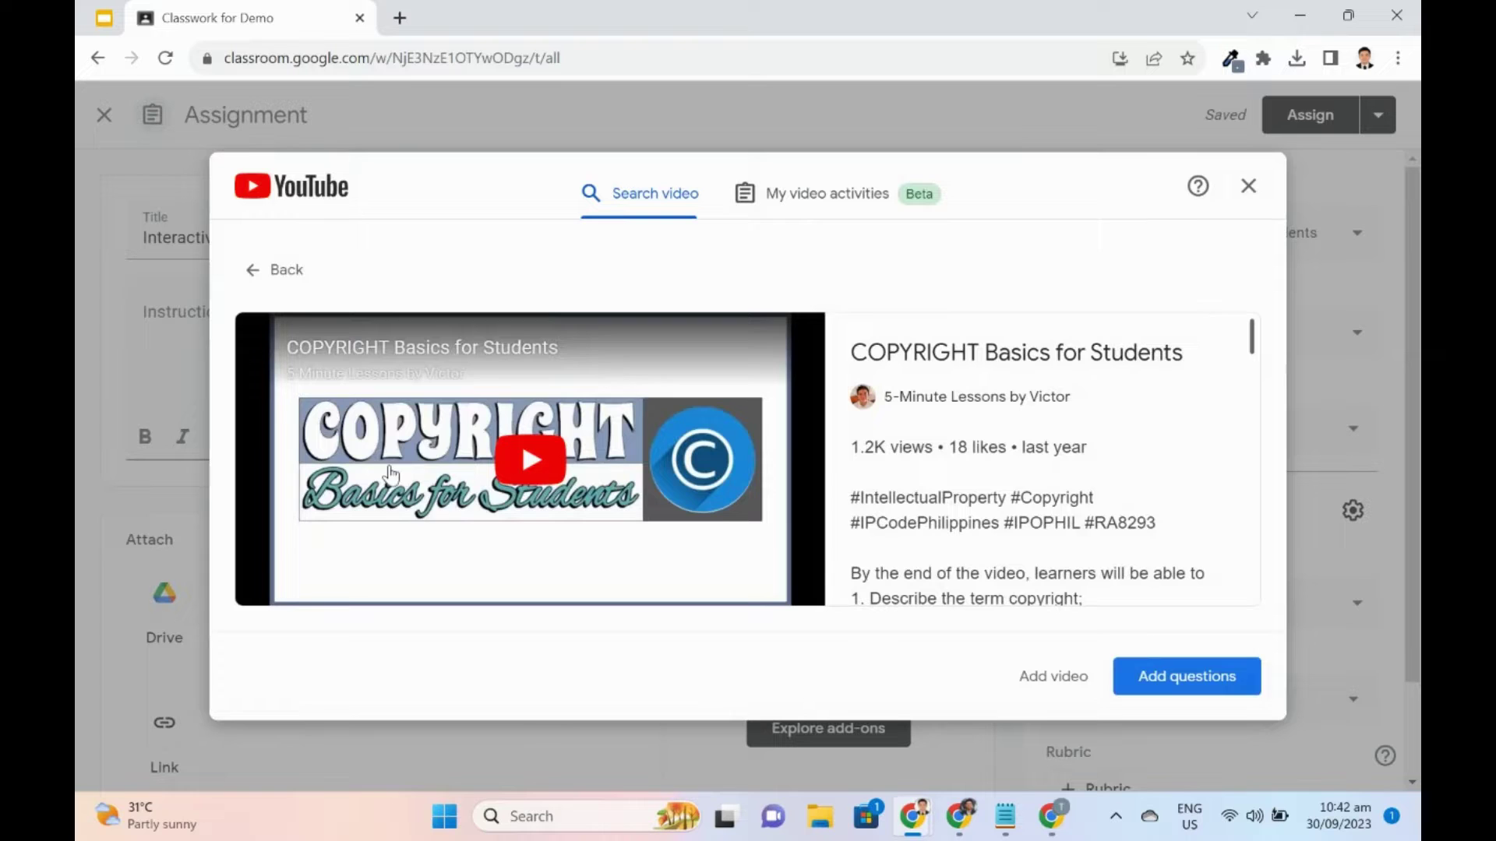
- Start adding questions to the video and preview it, jumping ahead to about 1:15
left_click(1170, 685)
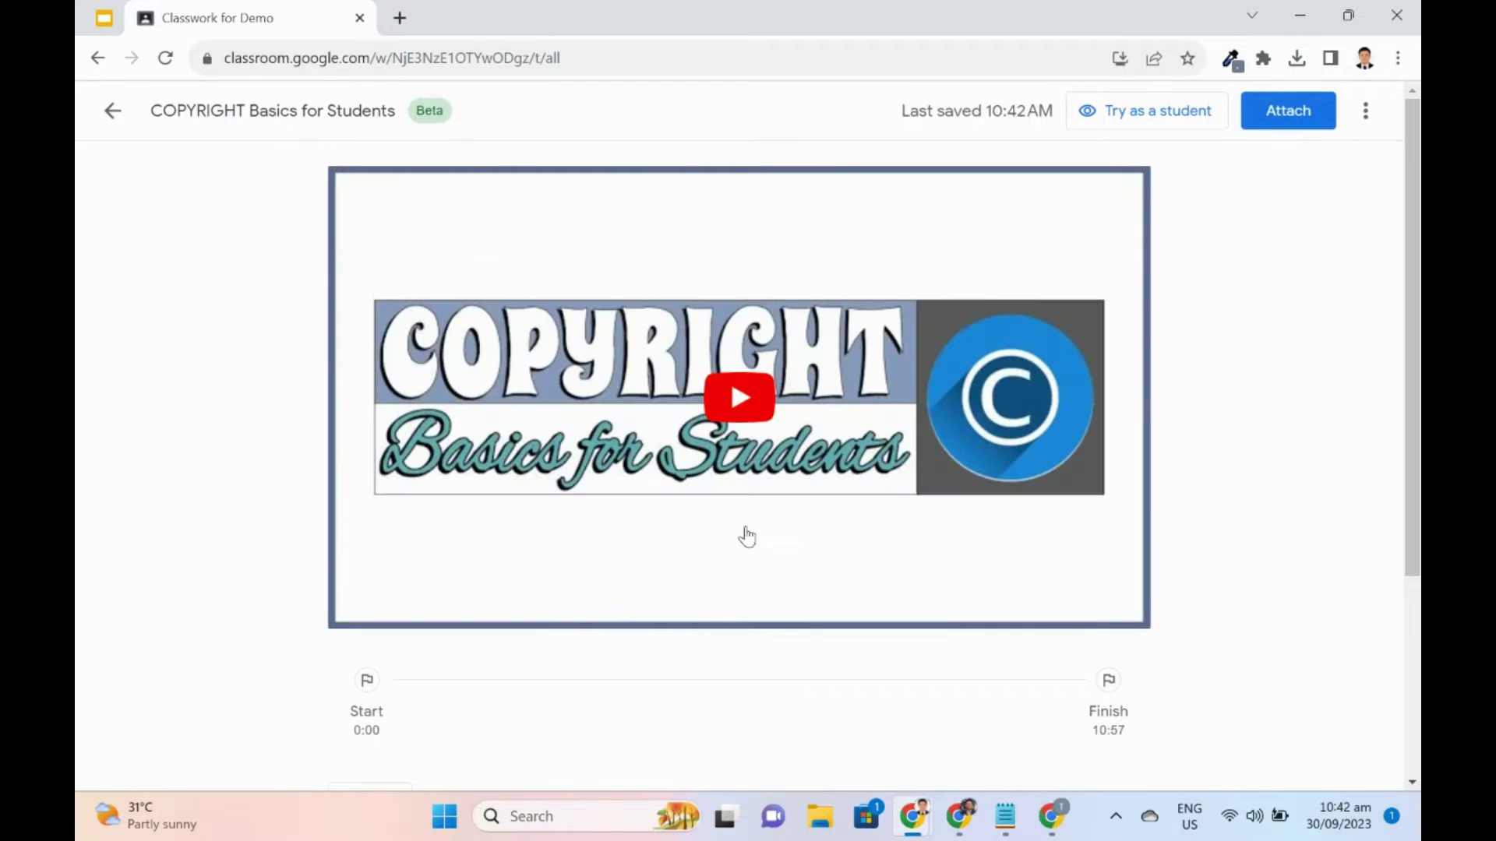
left_click(765, 414)
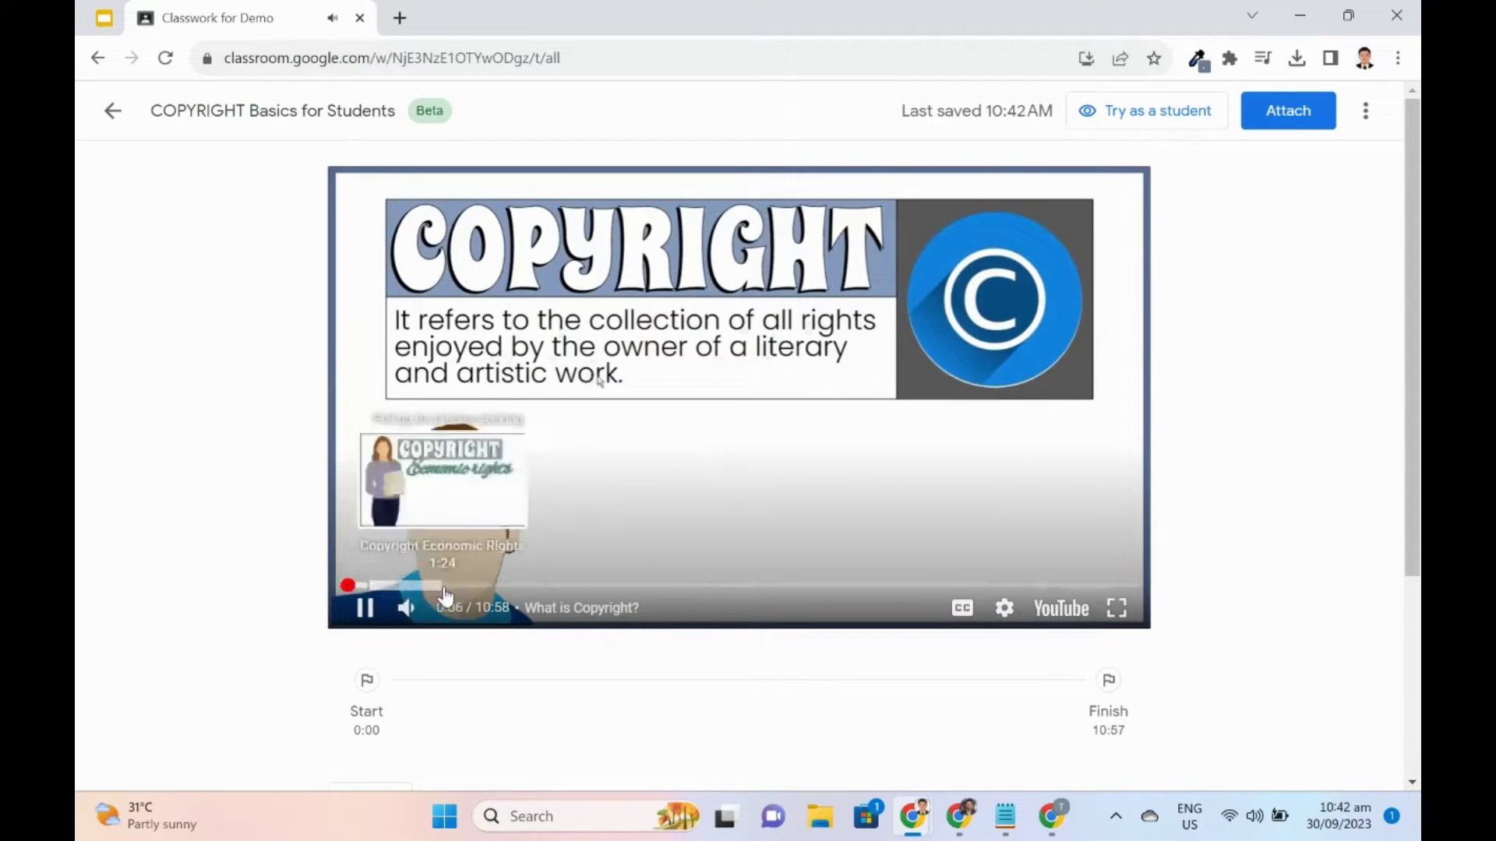
left_click(432, 585)
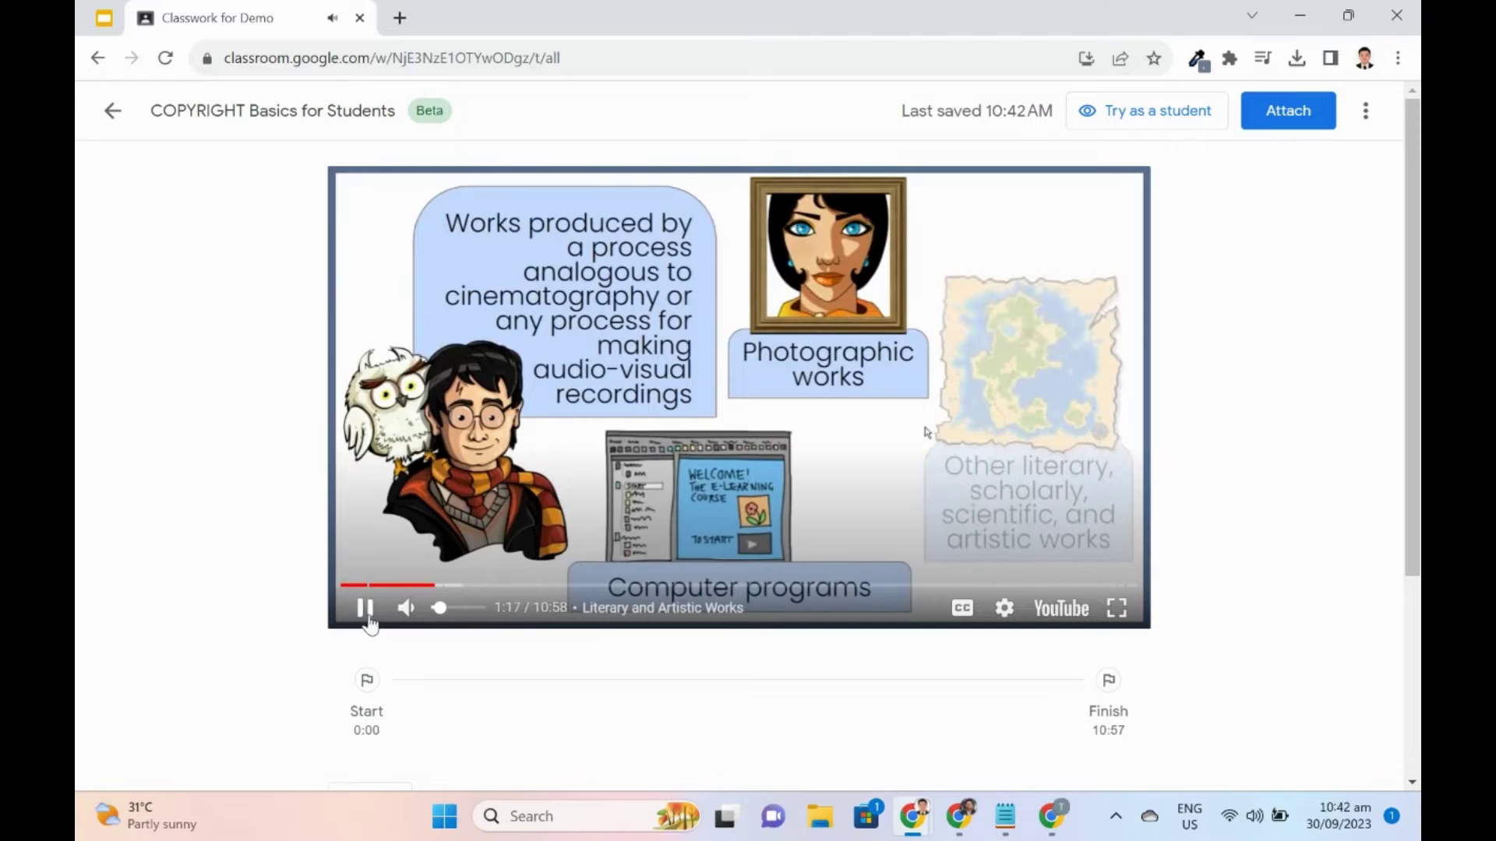
left_click(737, 520)
scroll(737, 521, "down", 4)
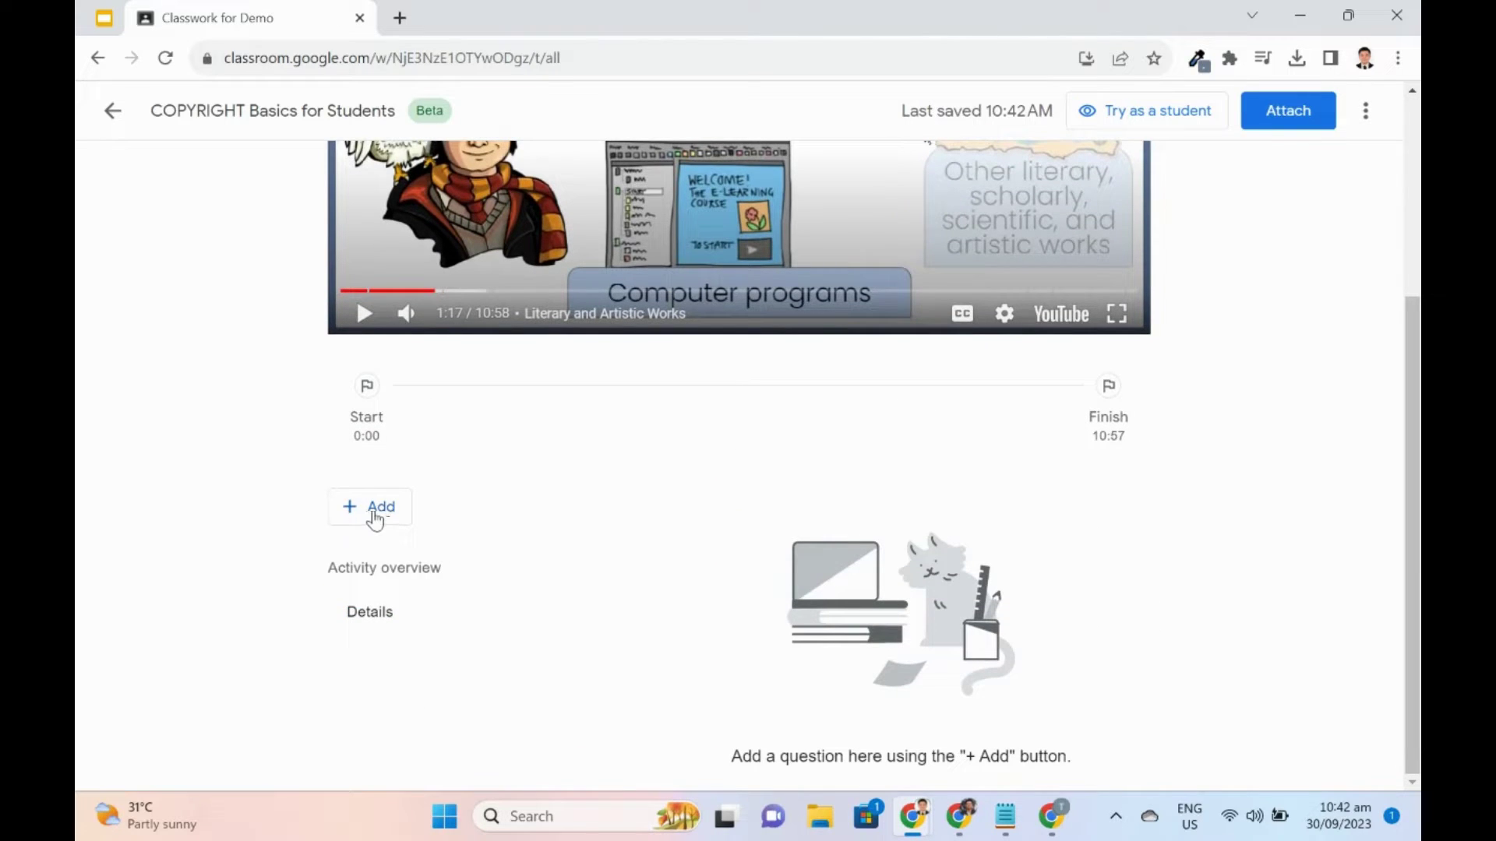
- Set the activity instructions to 'Answer the interactive questions.' and the video end time to 10:47
left_click(377, 620)
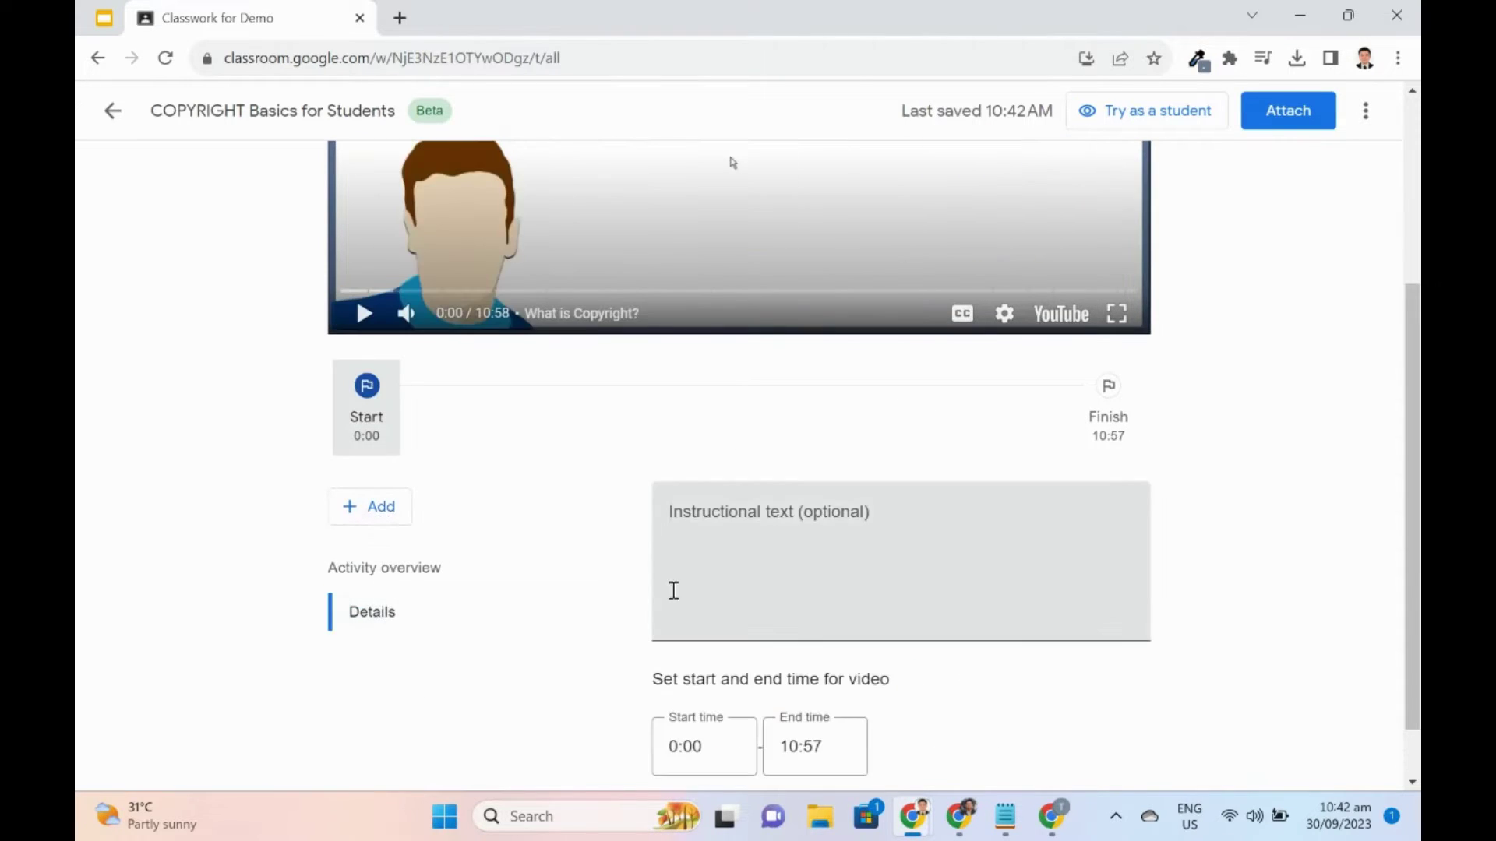
left_click(749, 546)
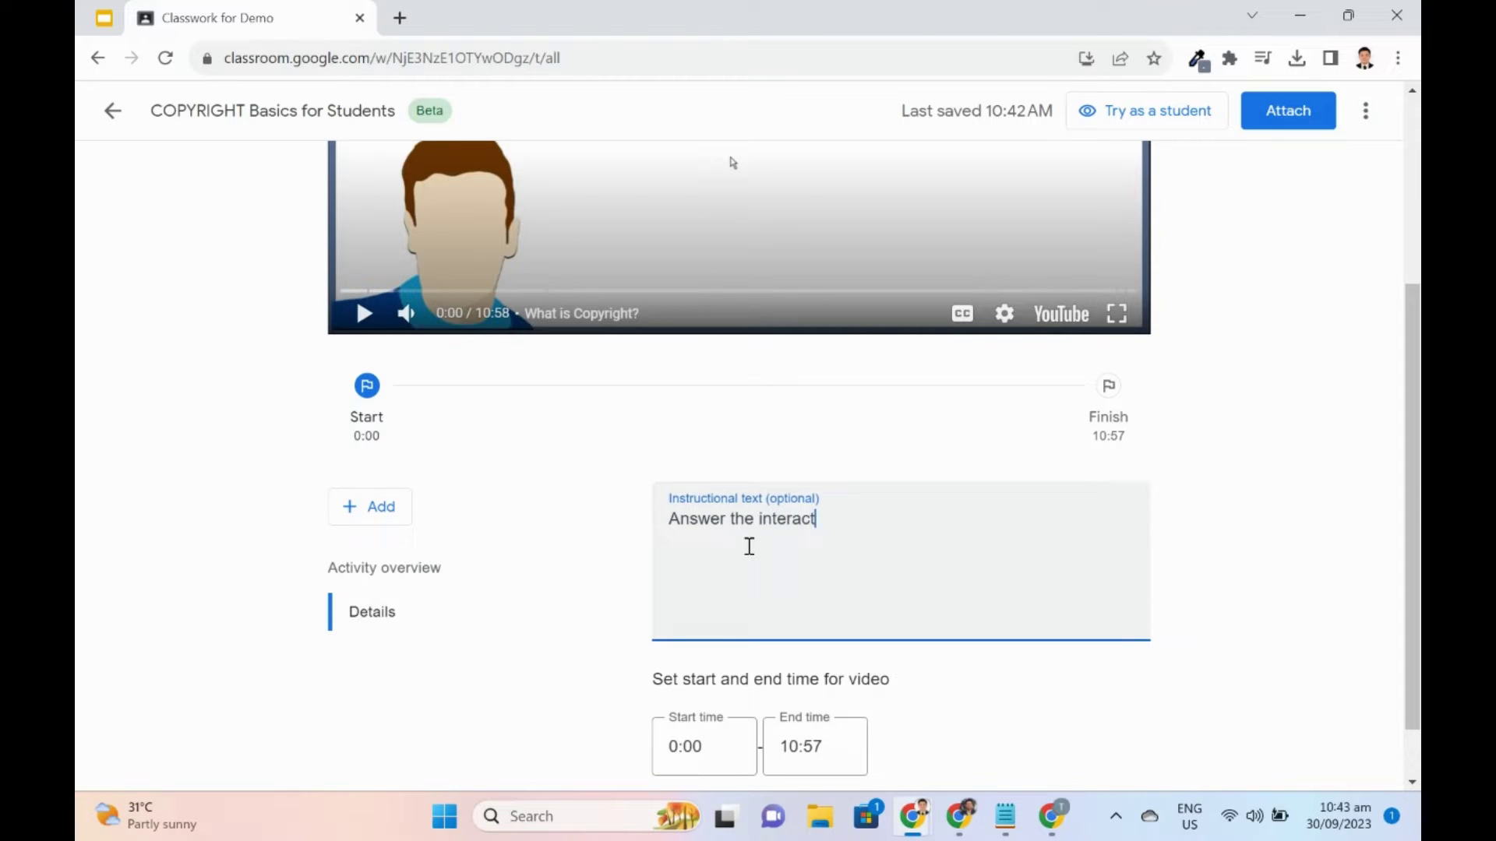
scroll(749, 546, "down", 1)
left_click(810, 678)
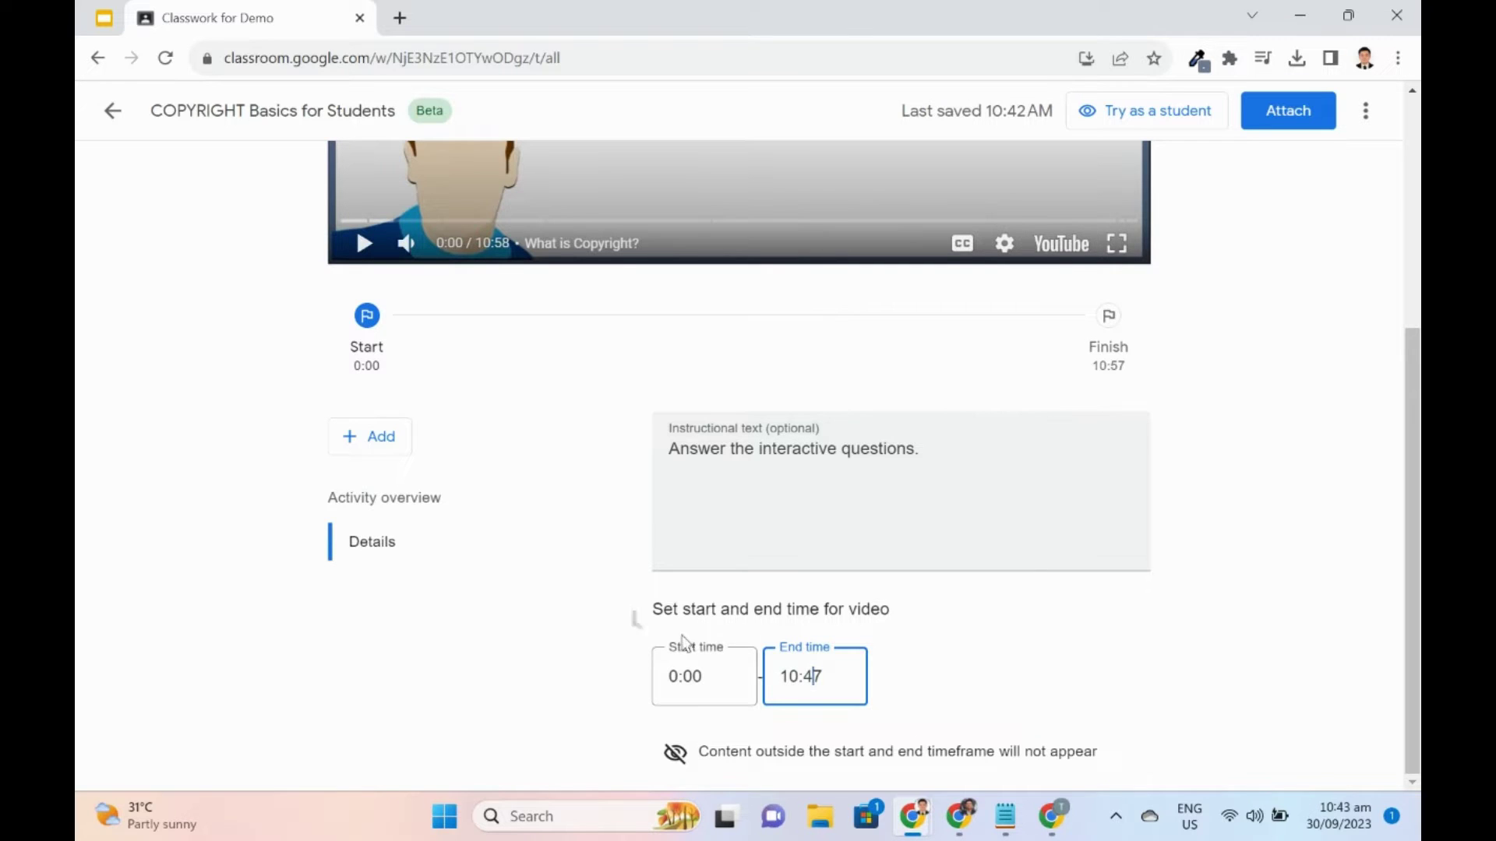
left_click(572, 600)
left_click(393, 441)
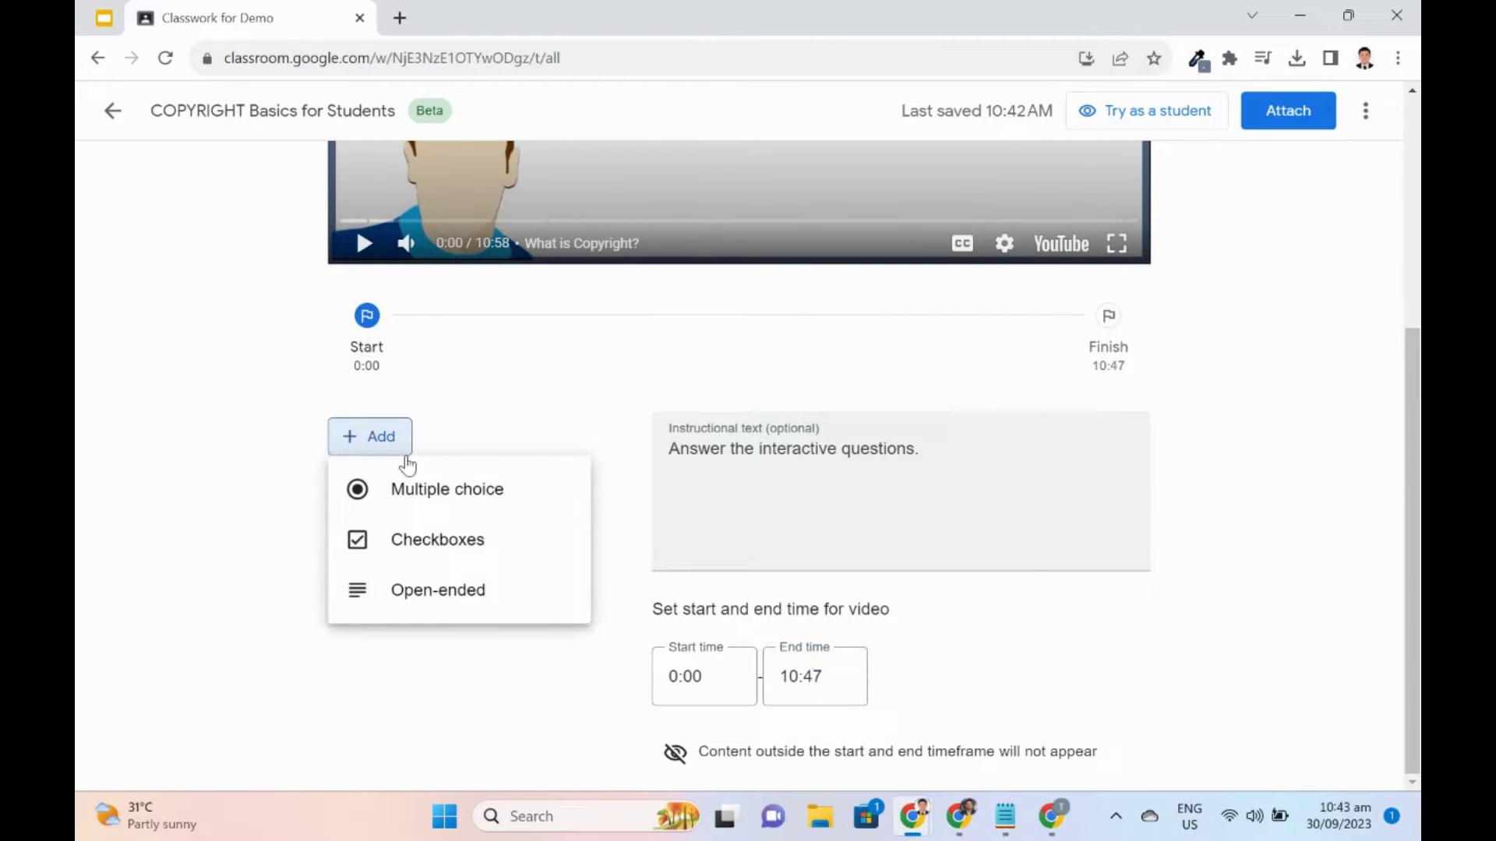
- Add a multiple-choice question at 1:23 asking which is NOT a literary and artistic work
left_click(480, 504)
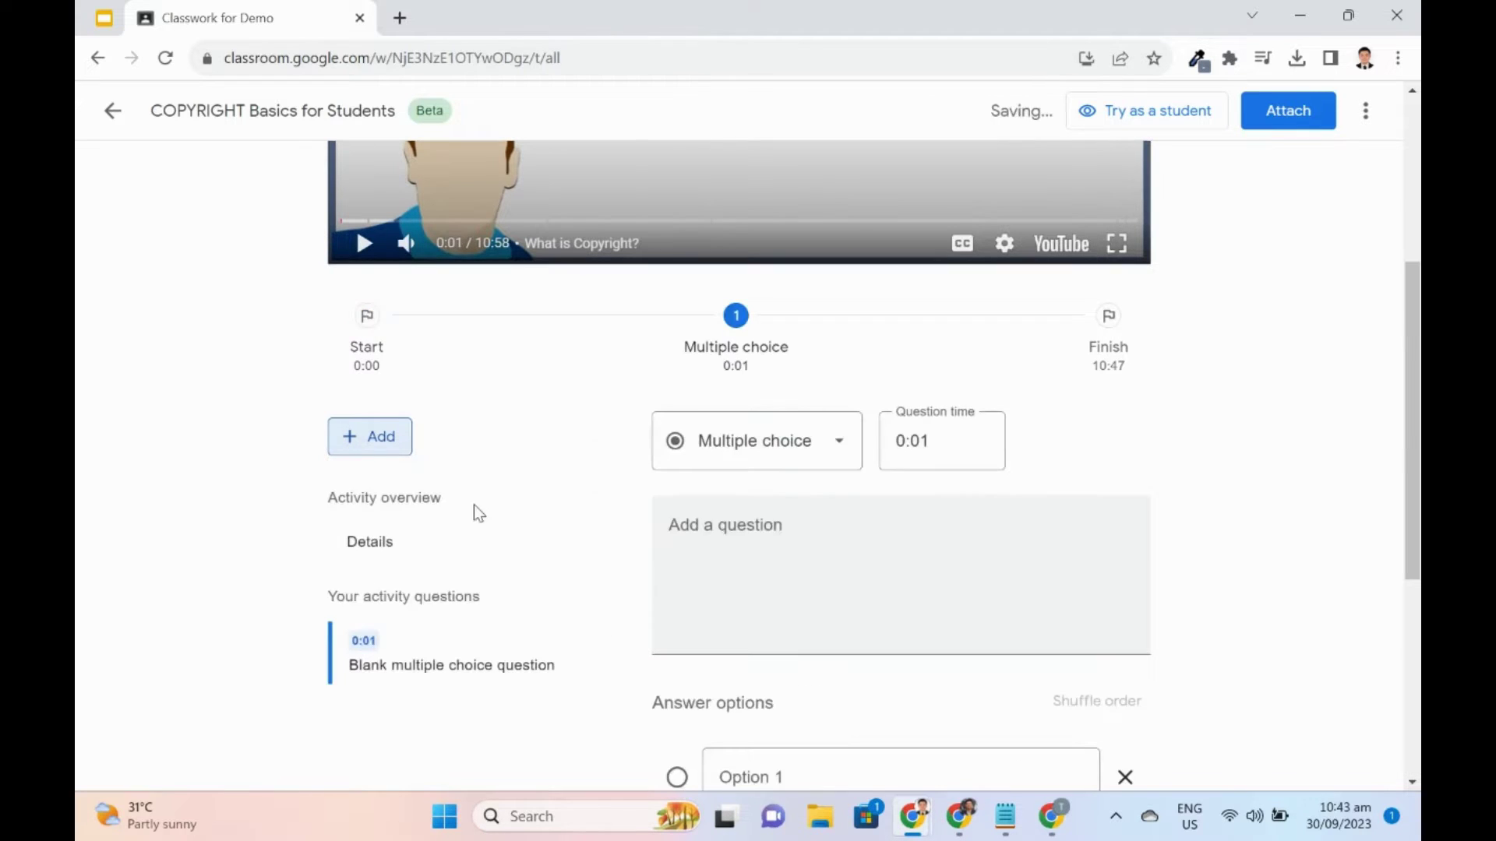
left_click(901, 443)
type("1:23")
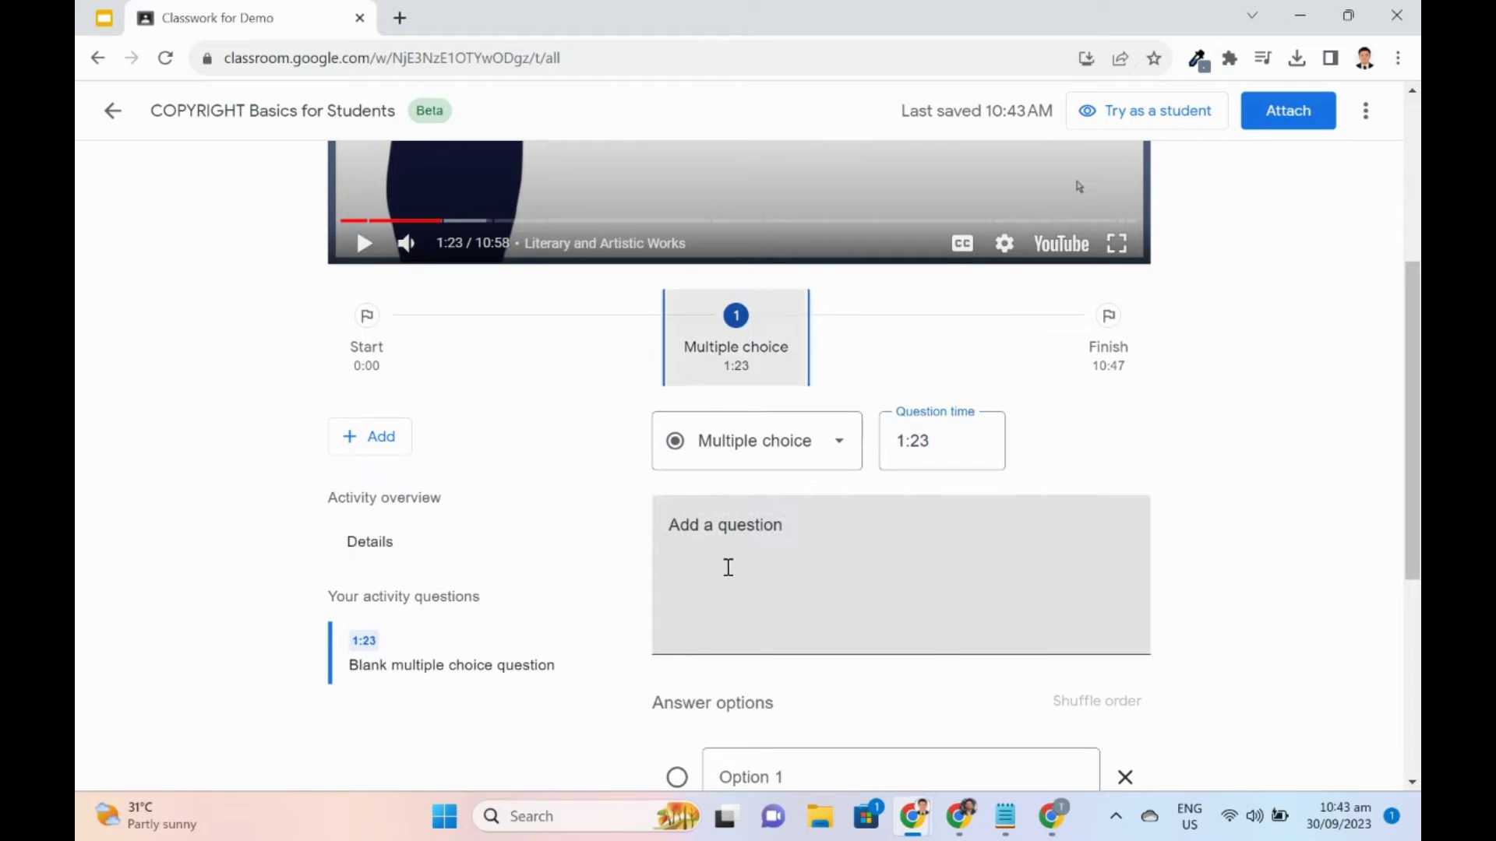
left_click(942, 641)
type("Which of the following is NOT an example ")
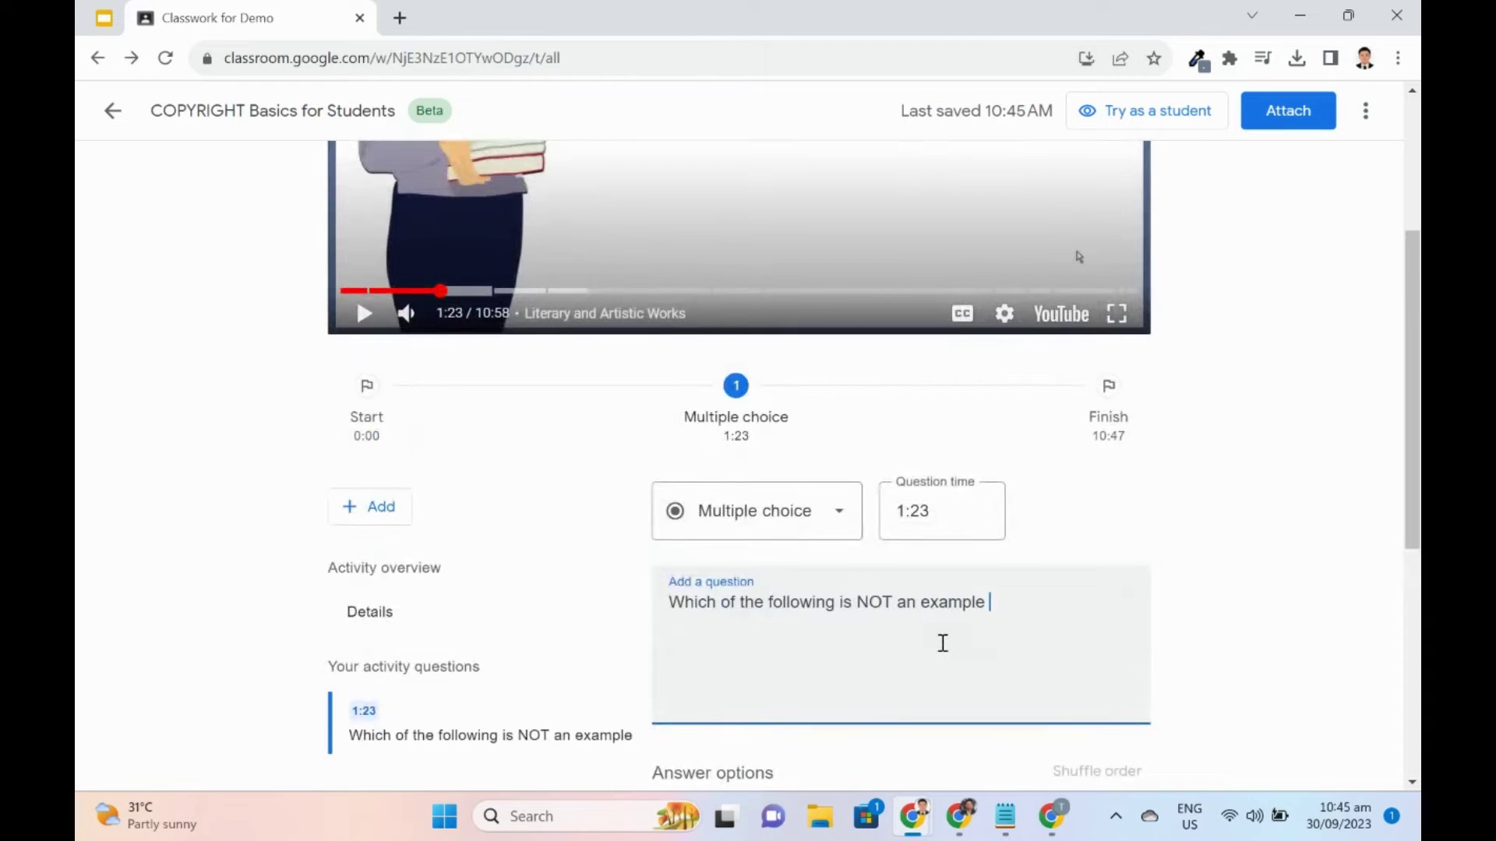
type("of a literary and artistic work to which copyright may apply?")
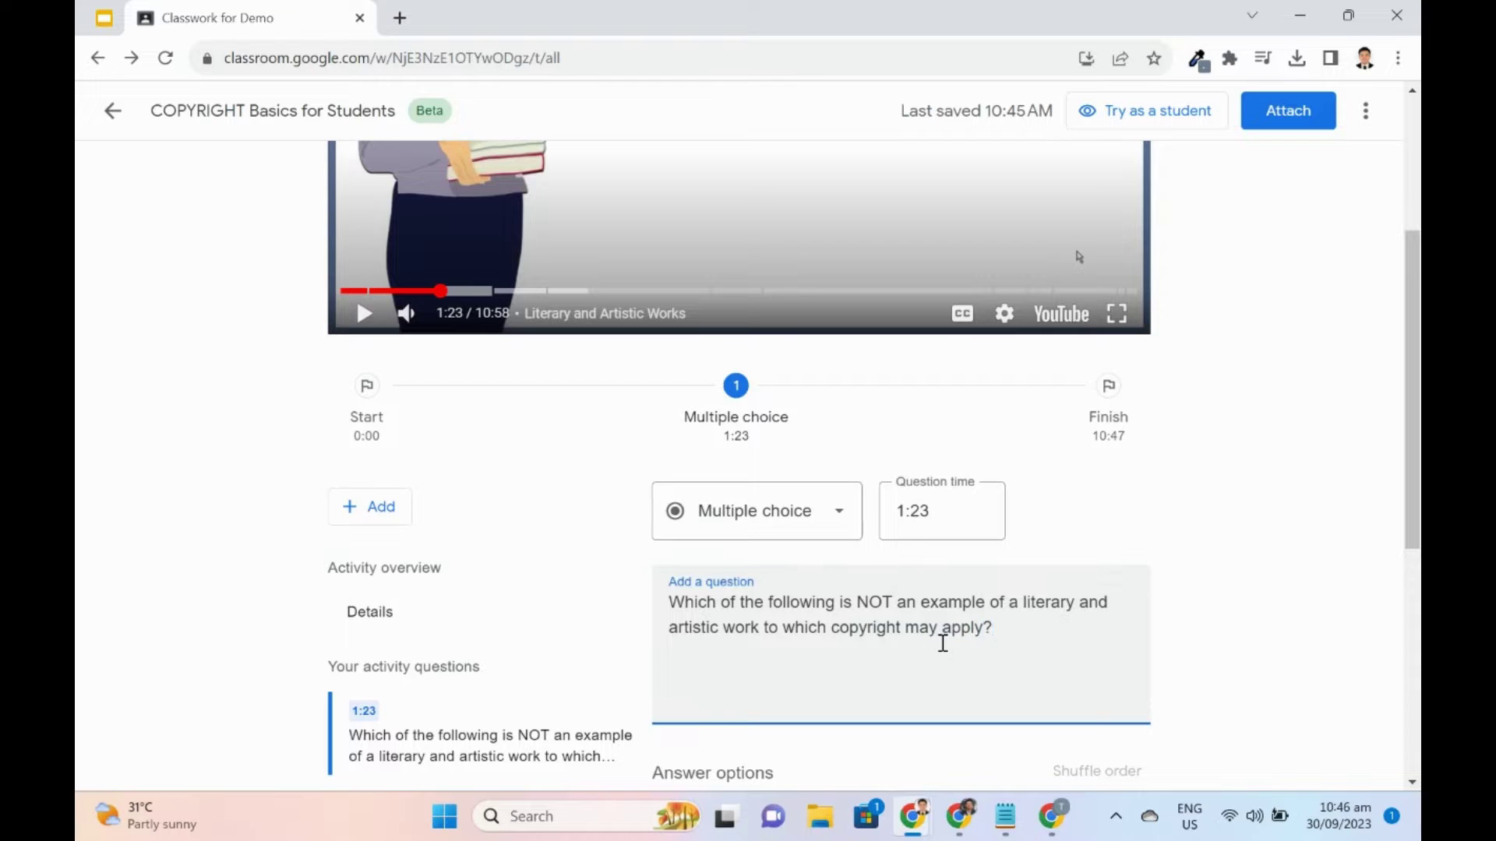
- Enter the answer options Books, Letters, Musical Compositions and Invented products
scroll(942, 643, "down", 4)
left_click(775, 527)
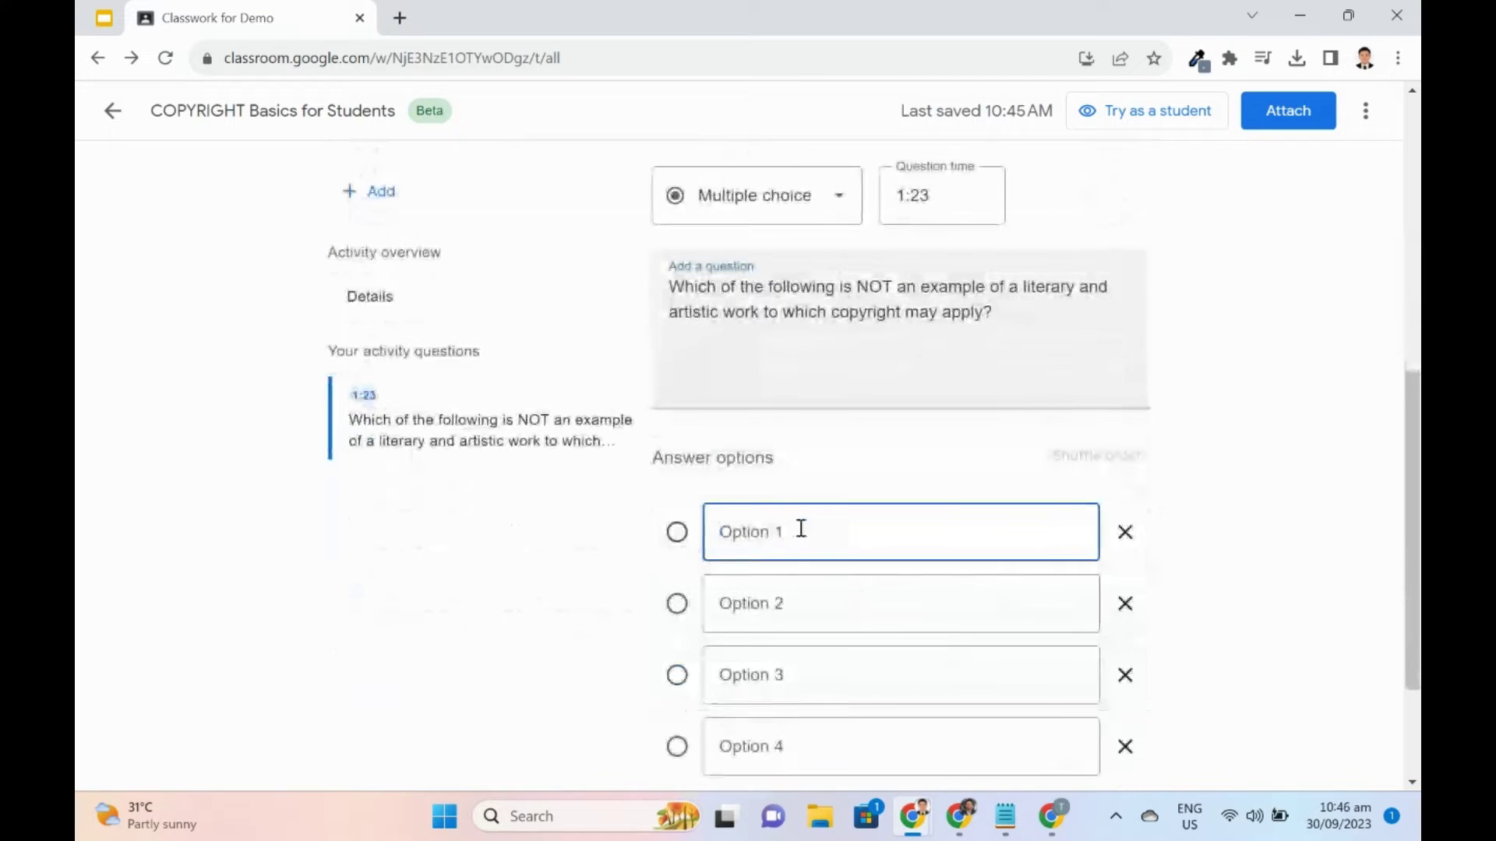
type("Books")
left_click(768, 602)
type("Letters")
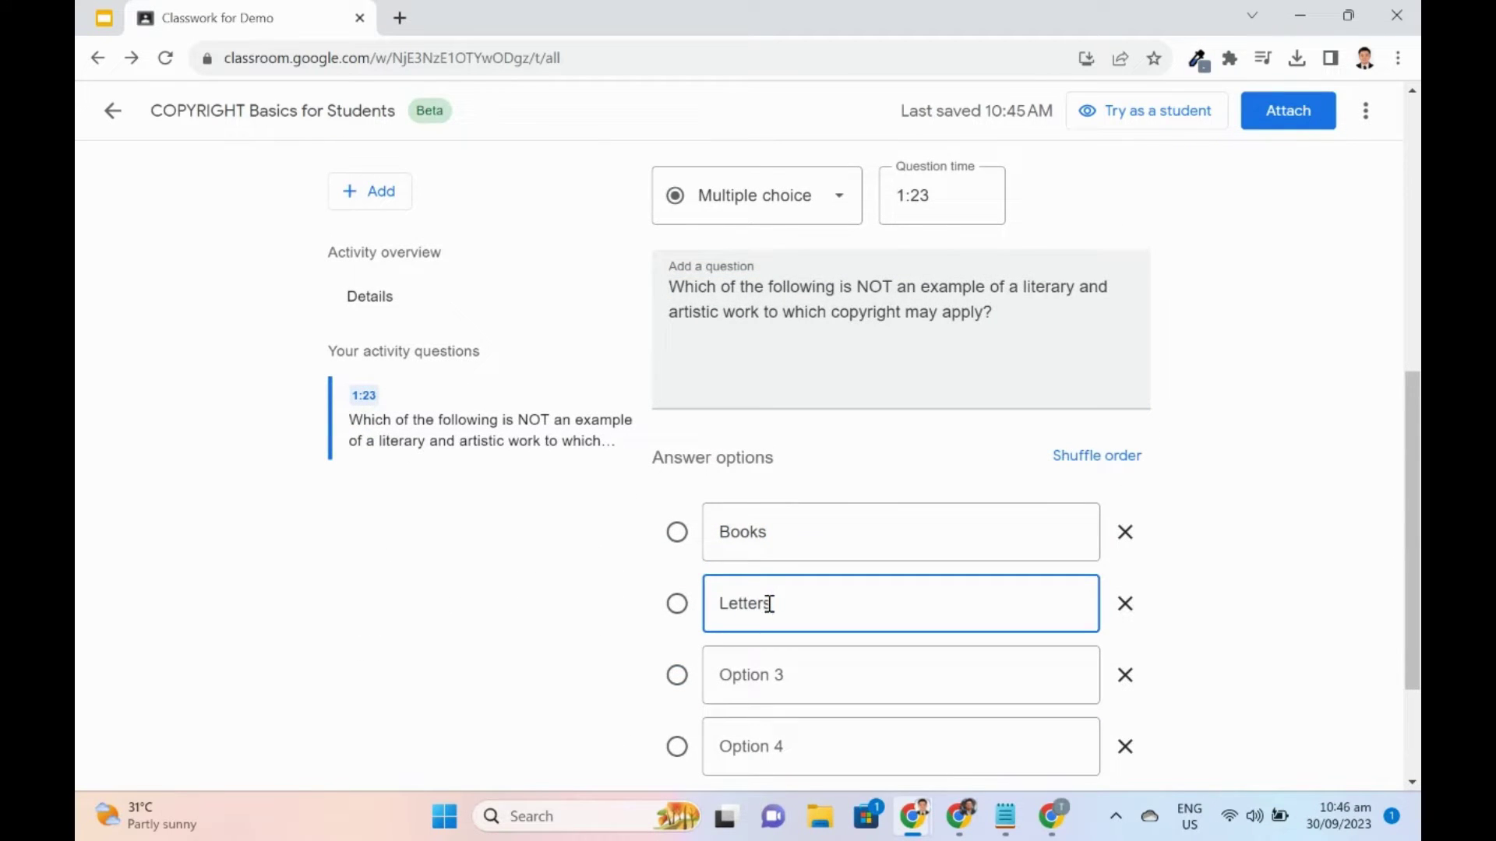
left_click(775, 676)
type("Musical Compositions")
left_click(768, 748)
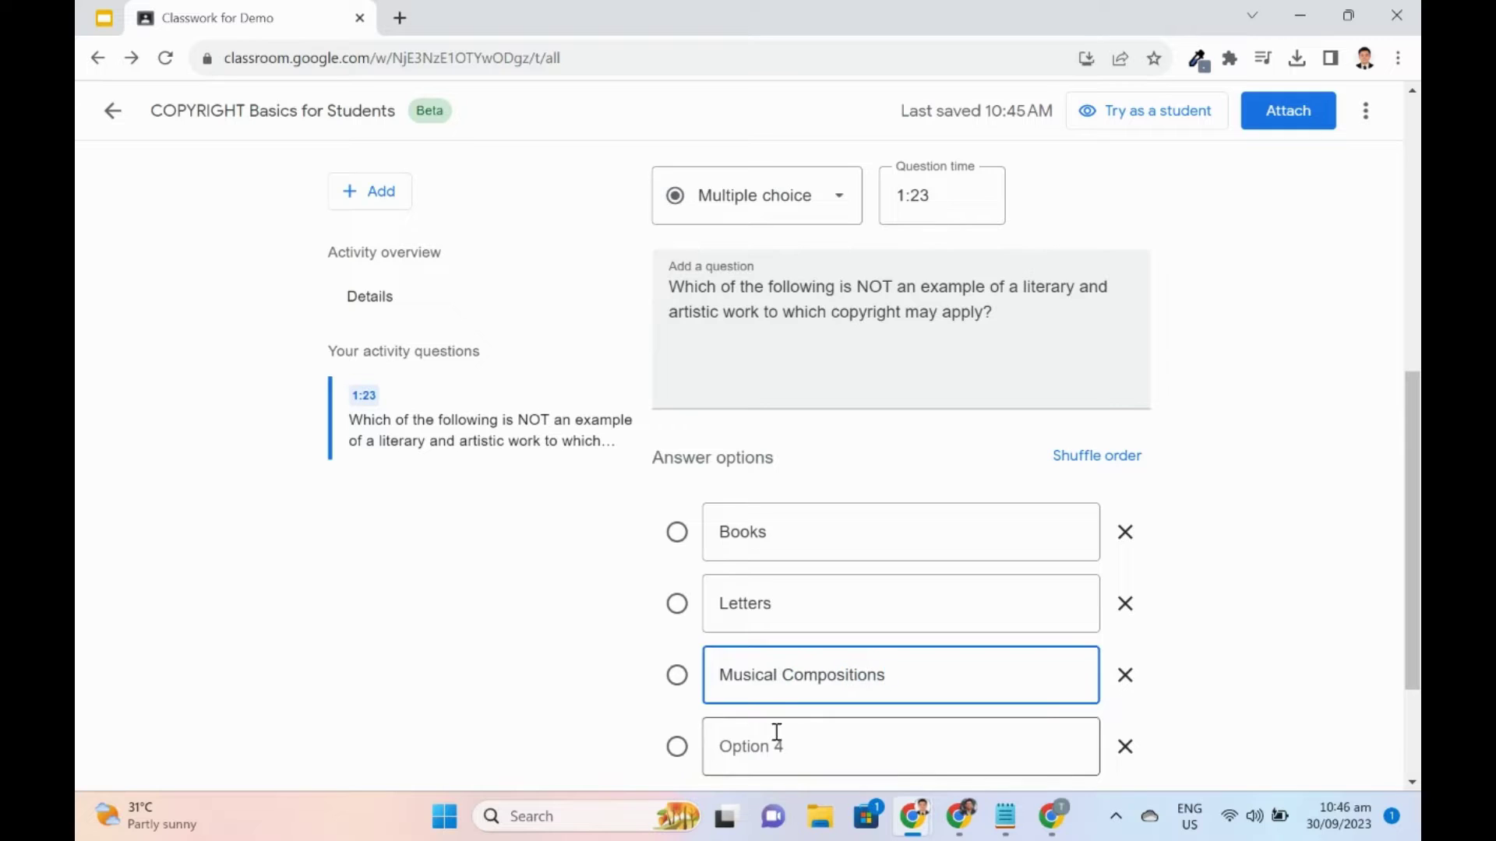
type("Inv")
type("s")
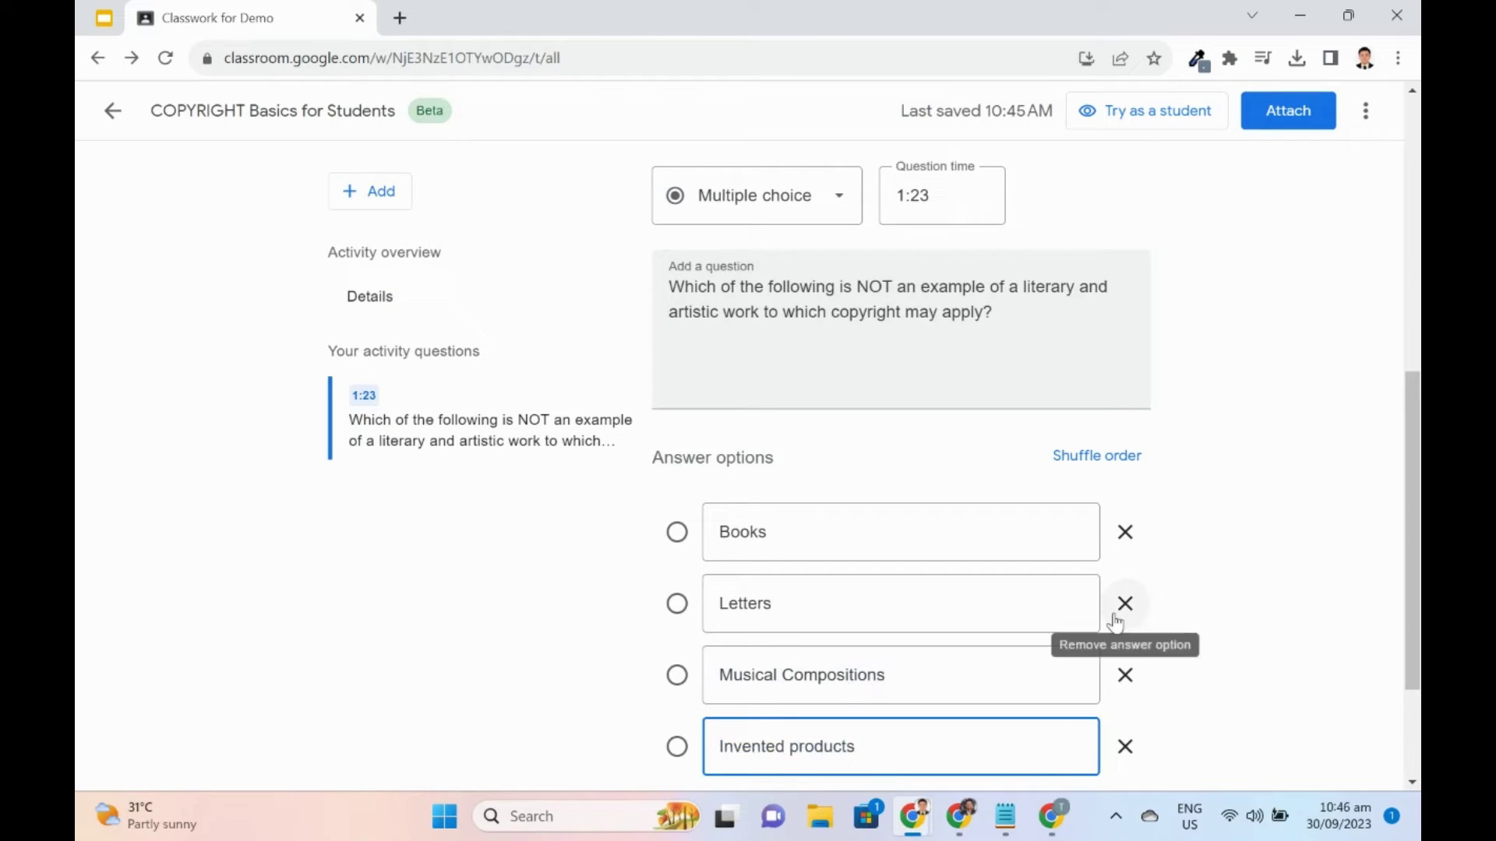
- Shuffle the options, mark Invented products as correct, and save the question
scroll(1107, 506, "down", 2)
left_click(1094, 352)
scroll(1050, 621, "down", 1)
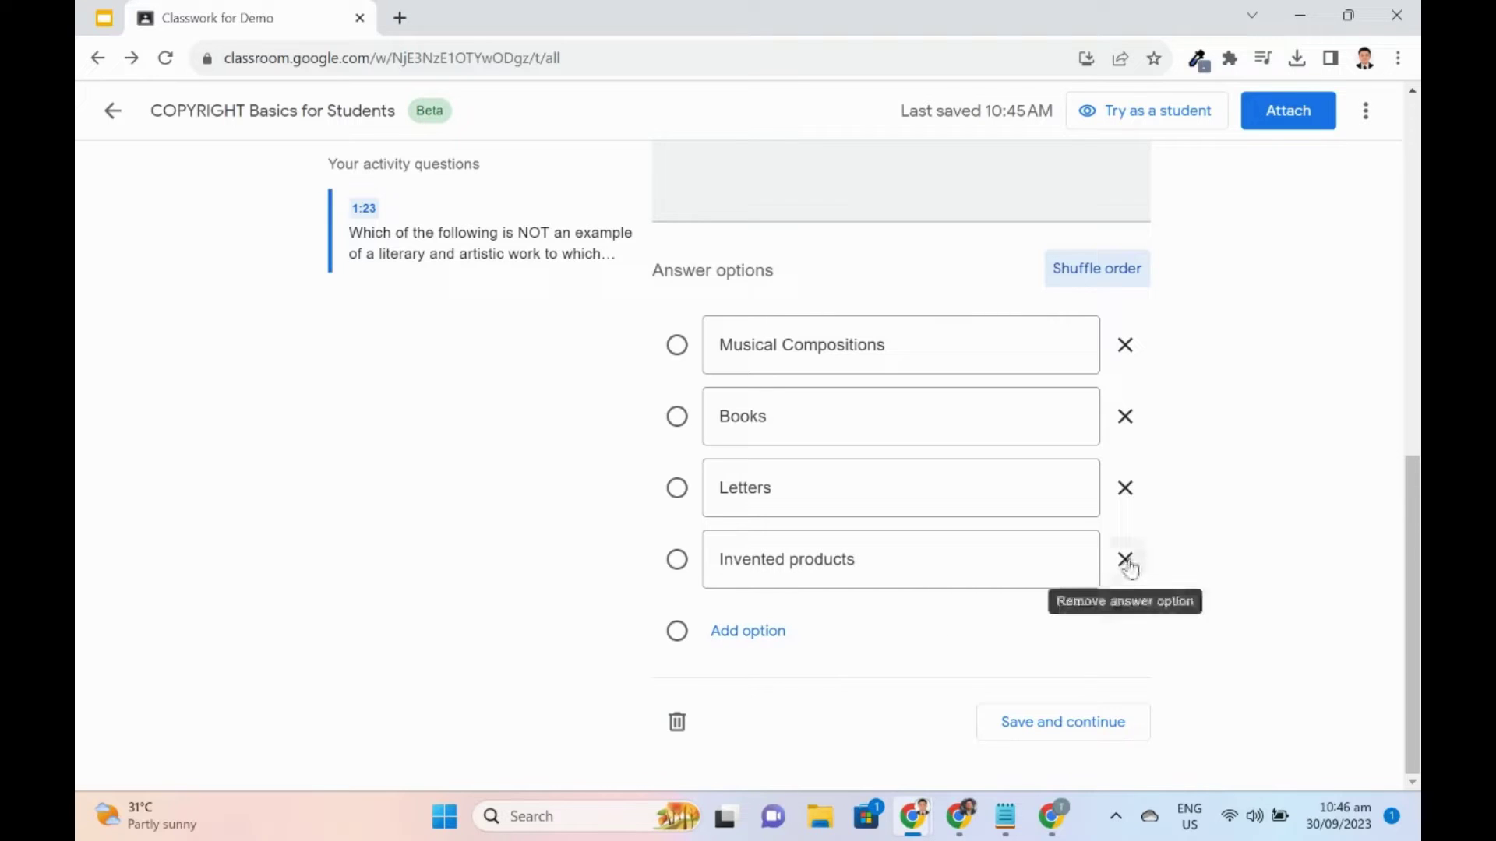
left_click(676, 558)
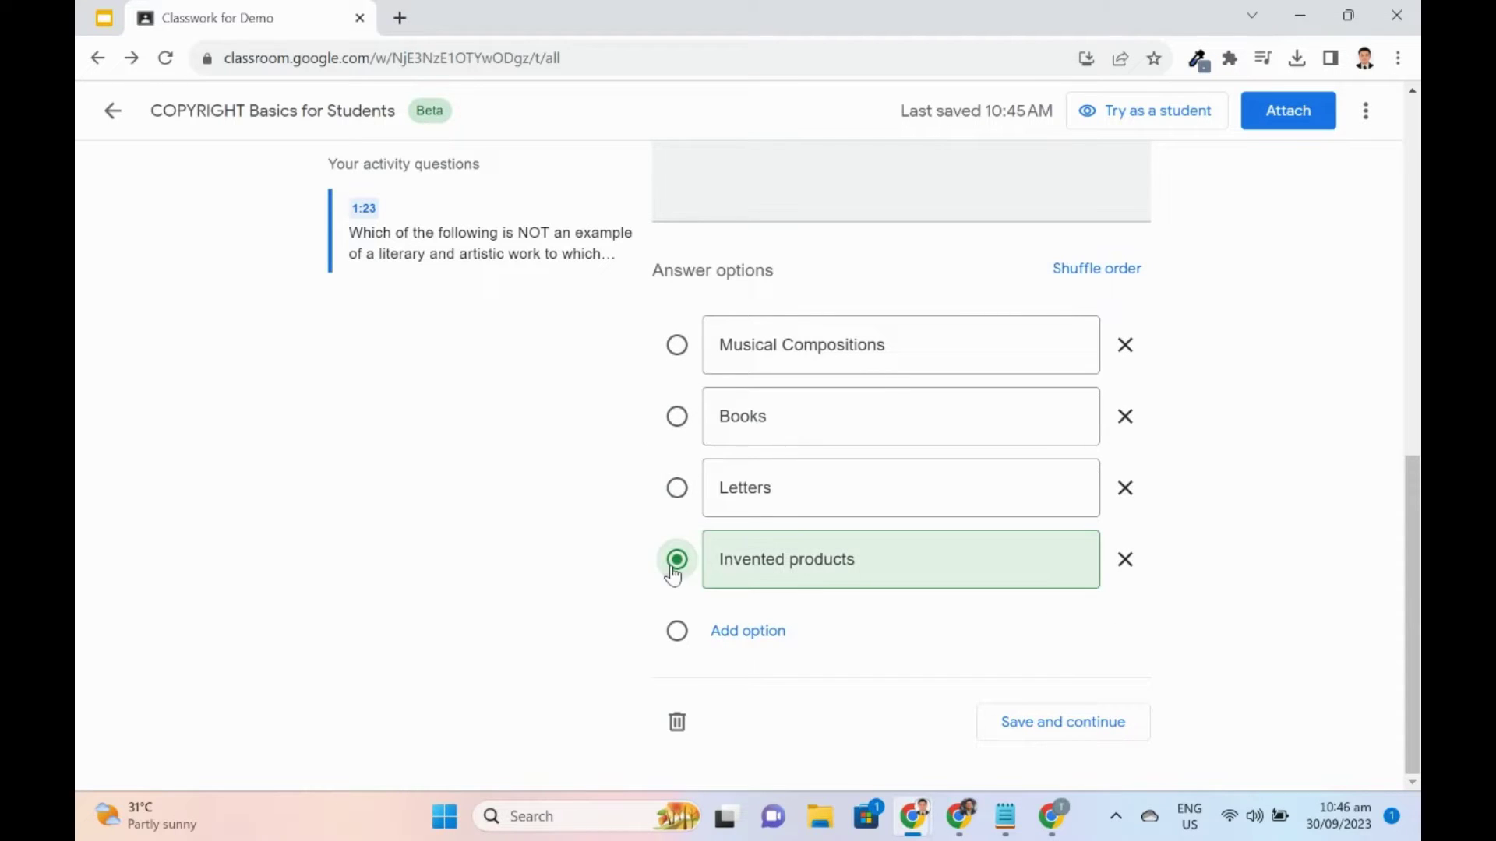
left_click(1096, 734)
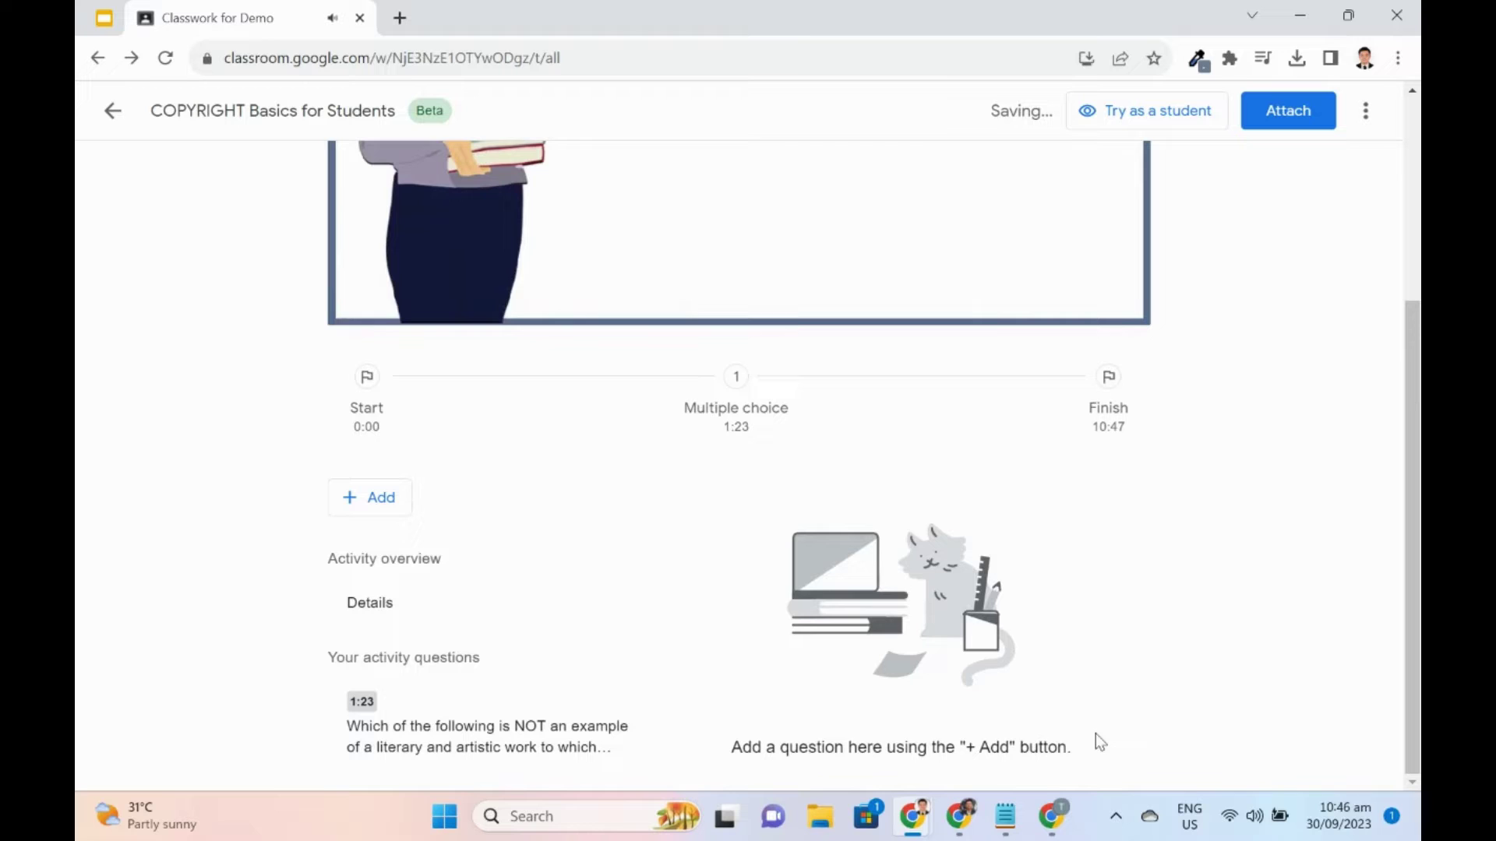
- Turn the 1:23 question into checkboxes and reword it to 'Select all examples of...'
left_click(529, 750)
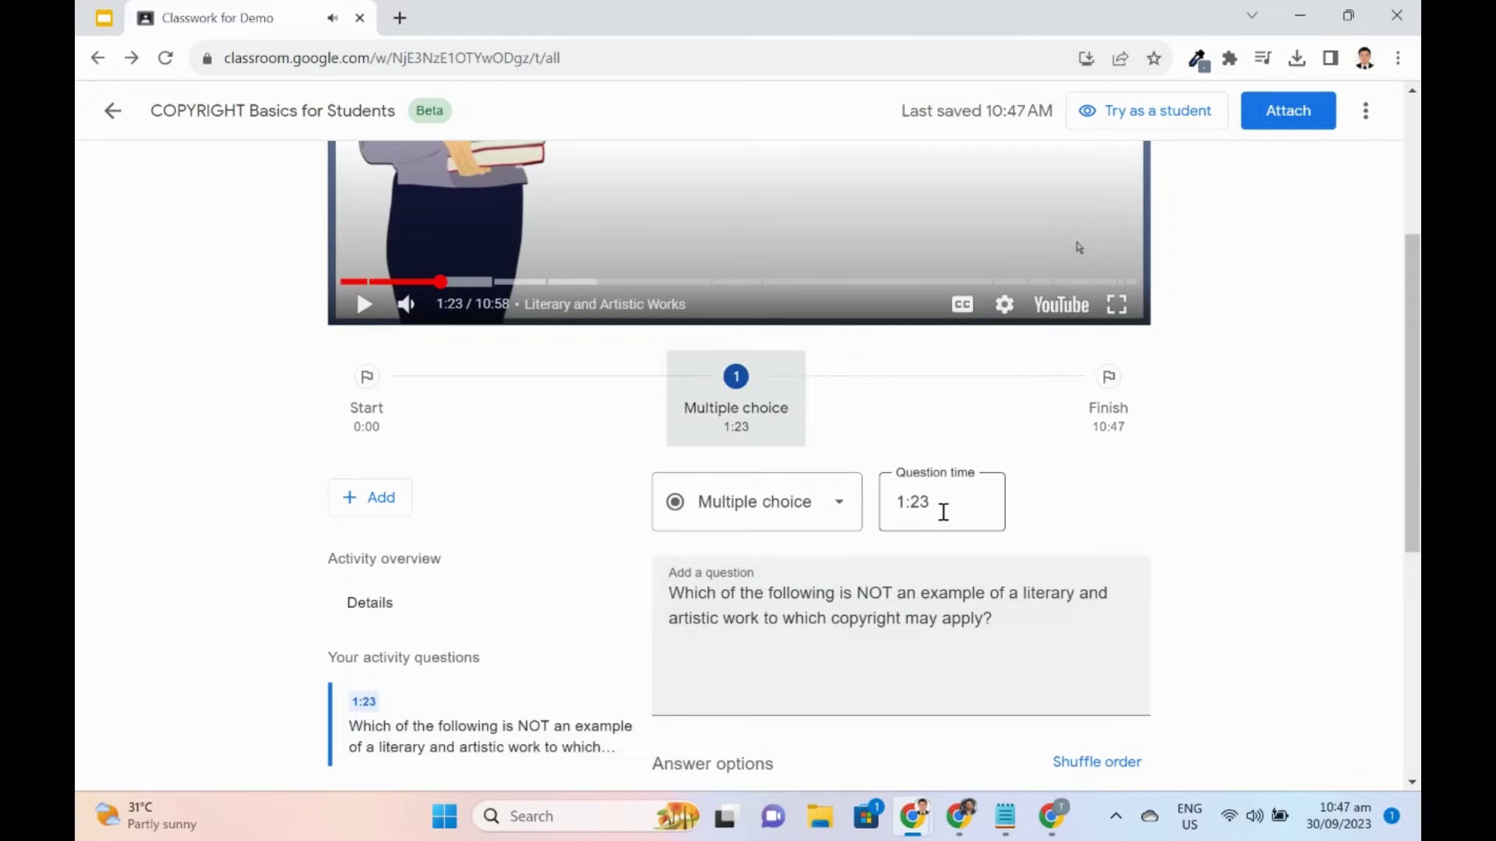
left_click(769, 515)
left_click(762, 599)
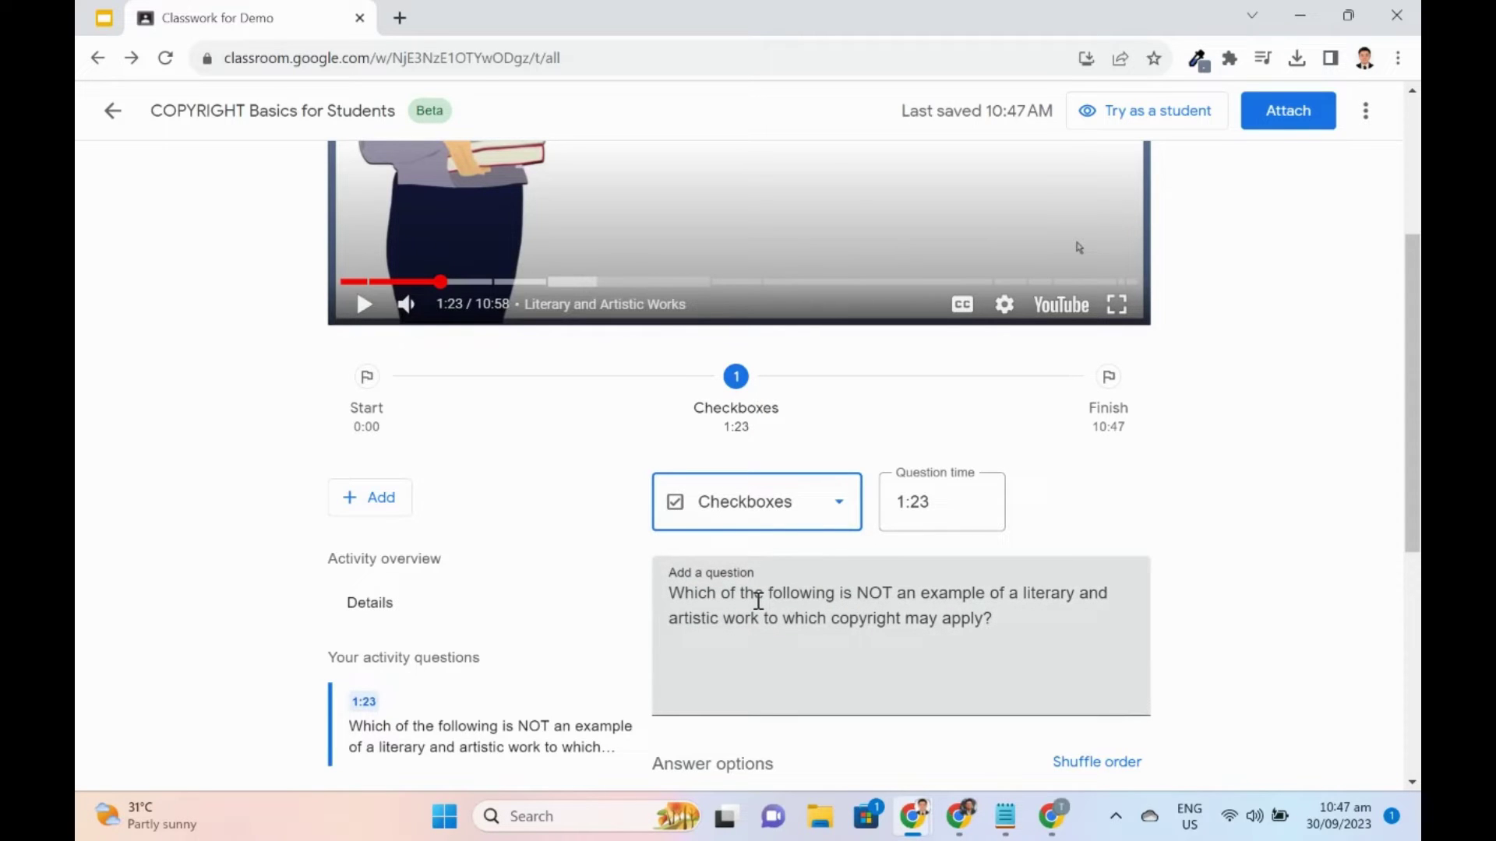
left_click_drag(682, 599, 873, 597)
type("Select all ex")
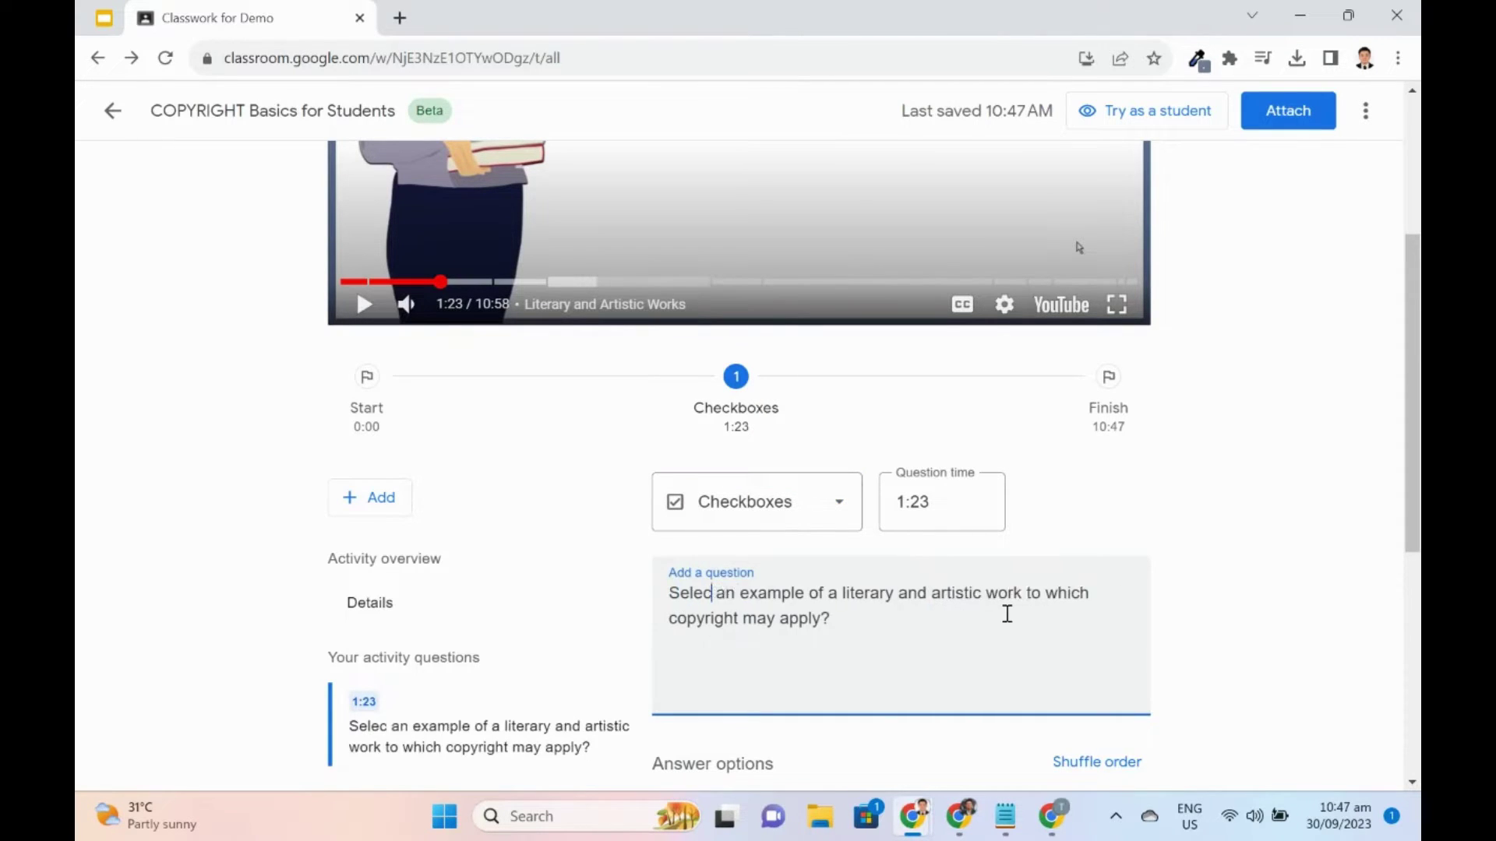
type("amples of")
key("ctrl+shift+Right")
key("ctrl+shift+Right")
key("ctrl+shift+Right")
key("ctrl+shift+Right")
key("ctrl+shift+Right")
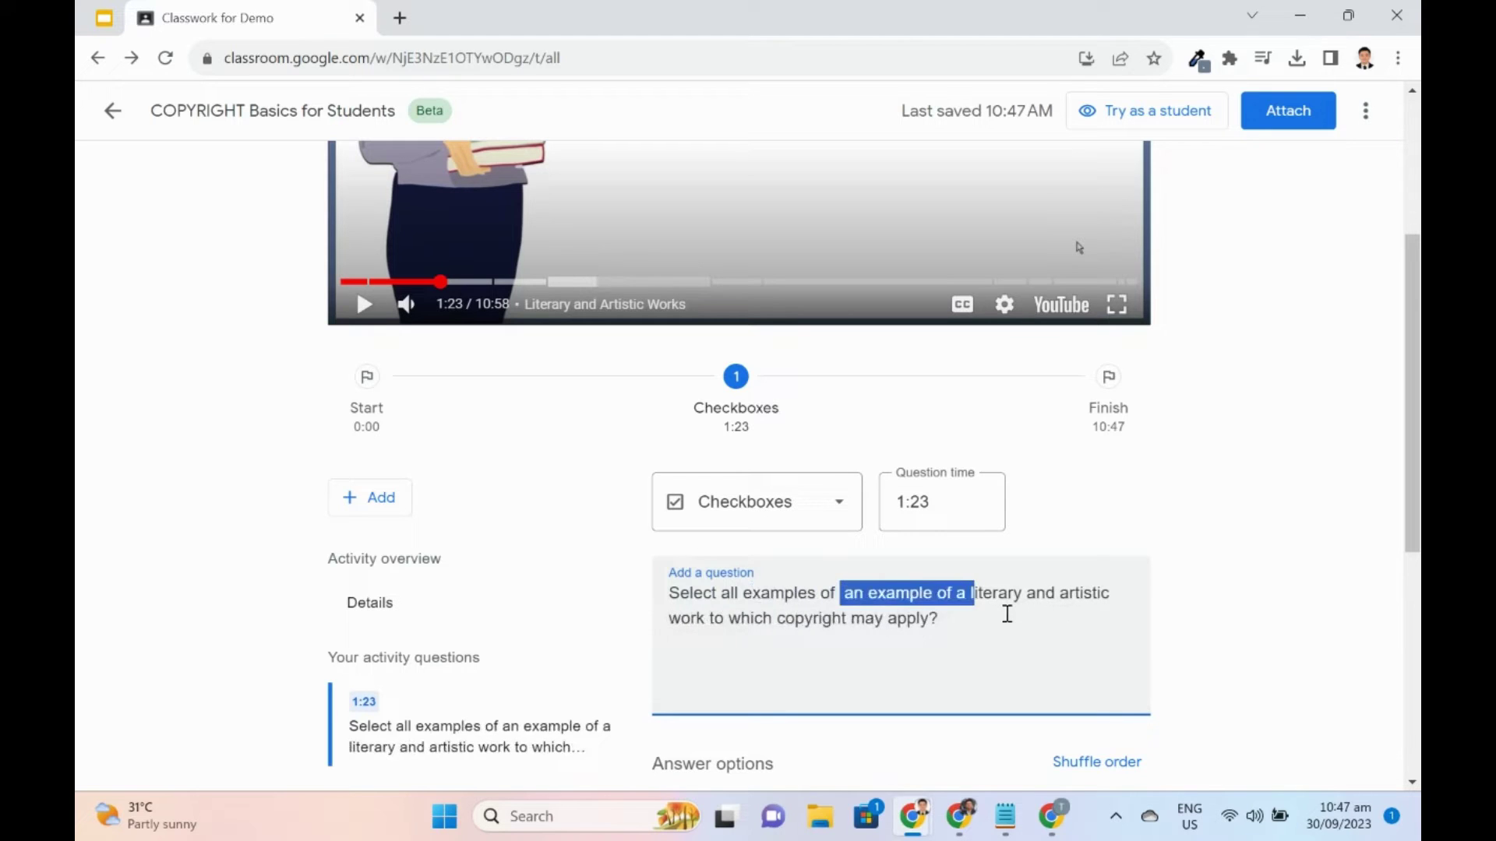
key("BackSpace")
type("s")
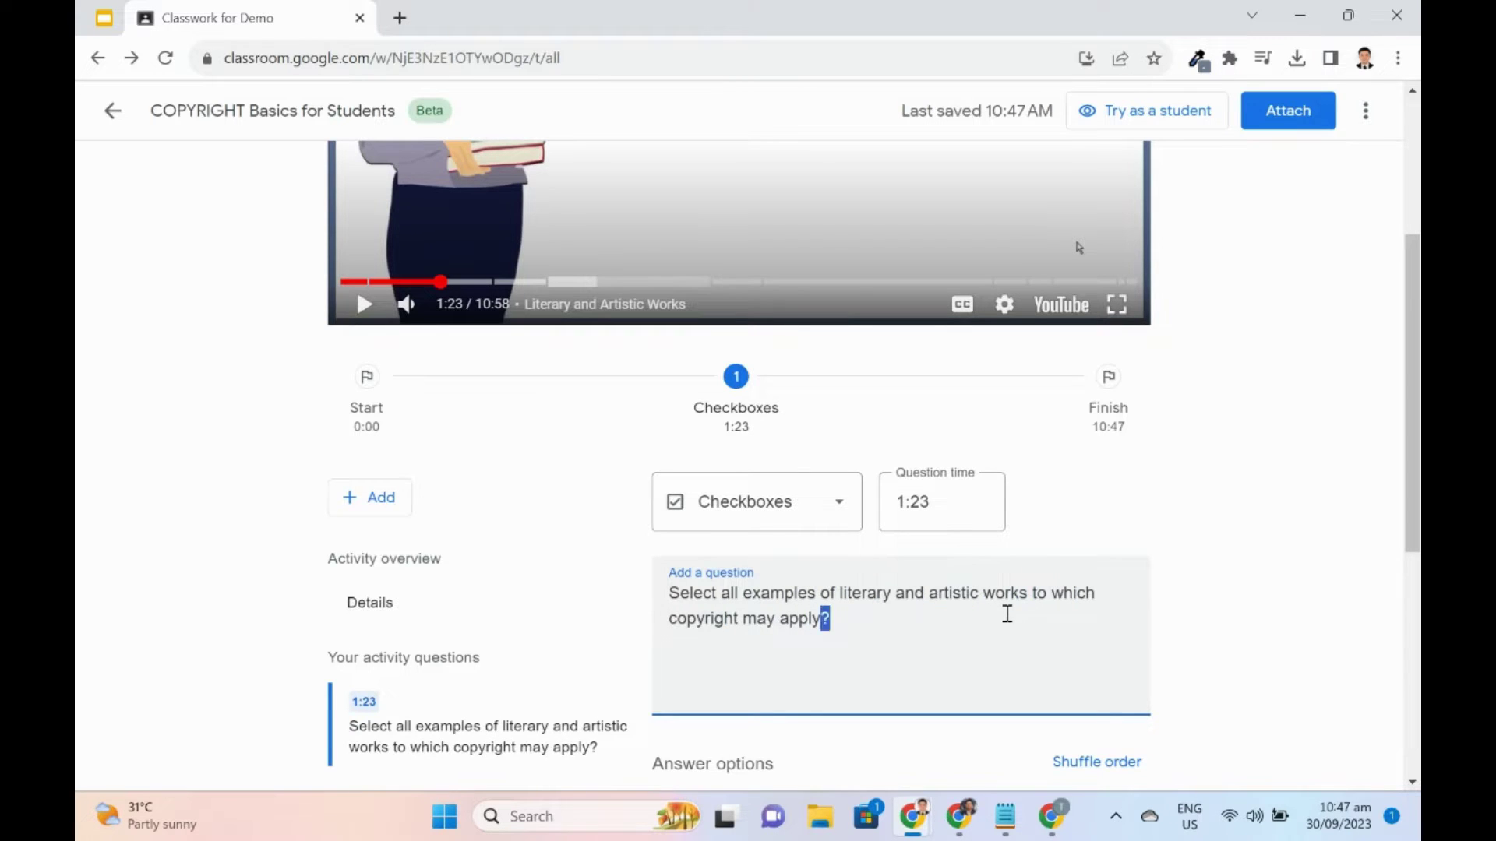
type(".")
- Mark Musical Compositions, Books and Letters as correct and shuffle the option order
scroll(772, 686, "down", 5)
left_click(677, 420)
left_click(677, 491)
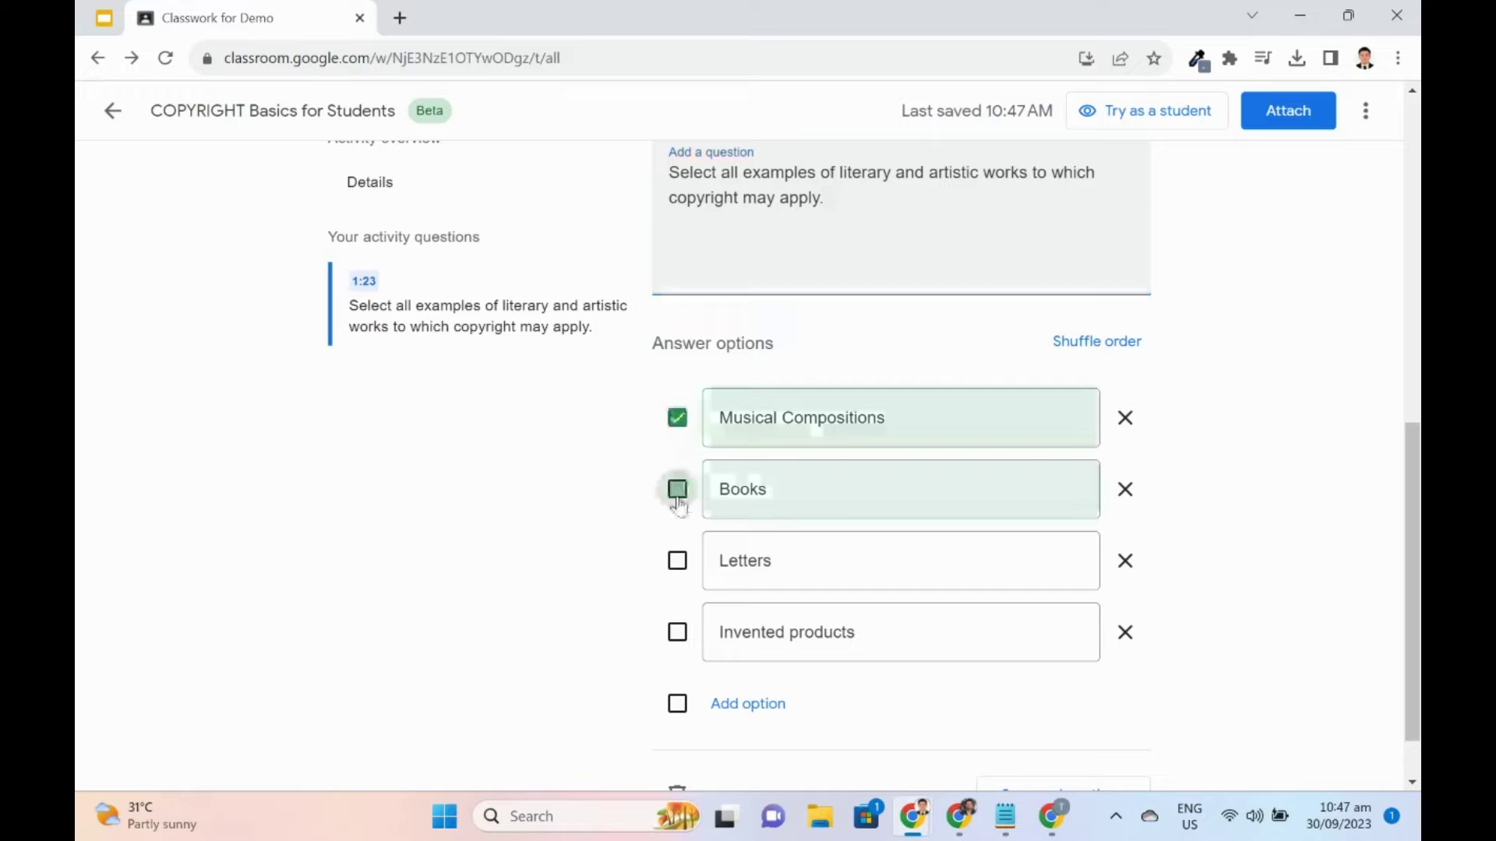
left_click(677, 561)
left_click(1078, 355)
scroll(1003, 738, "down", 1)
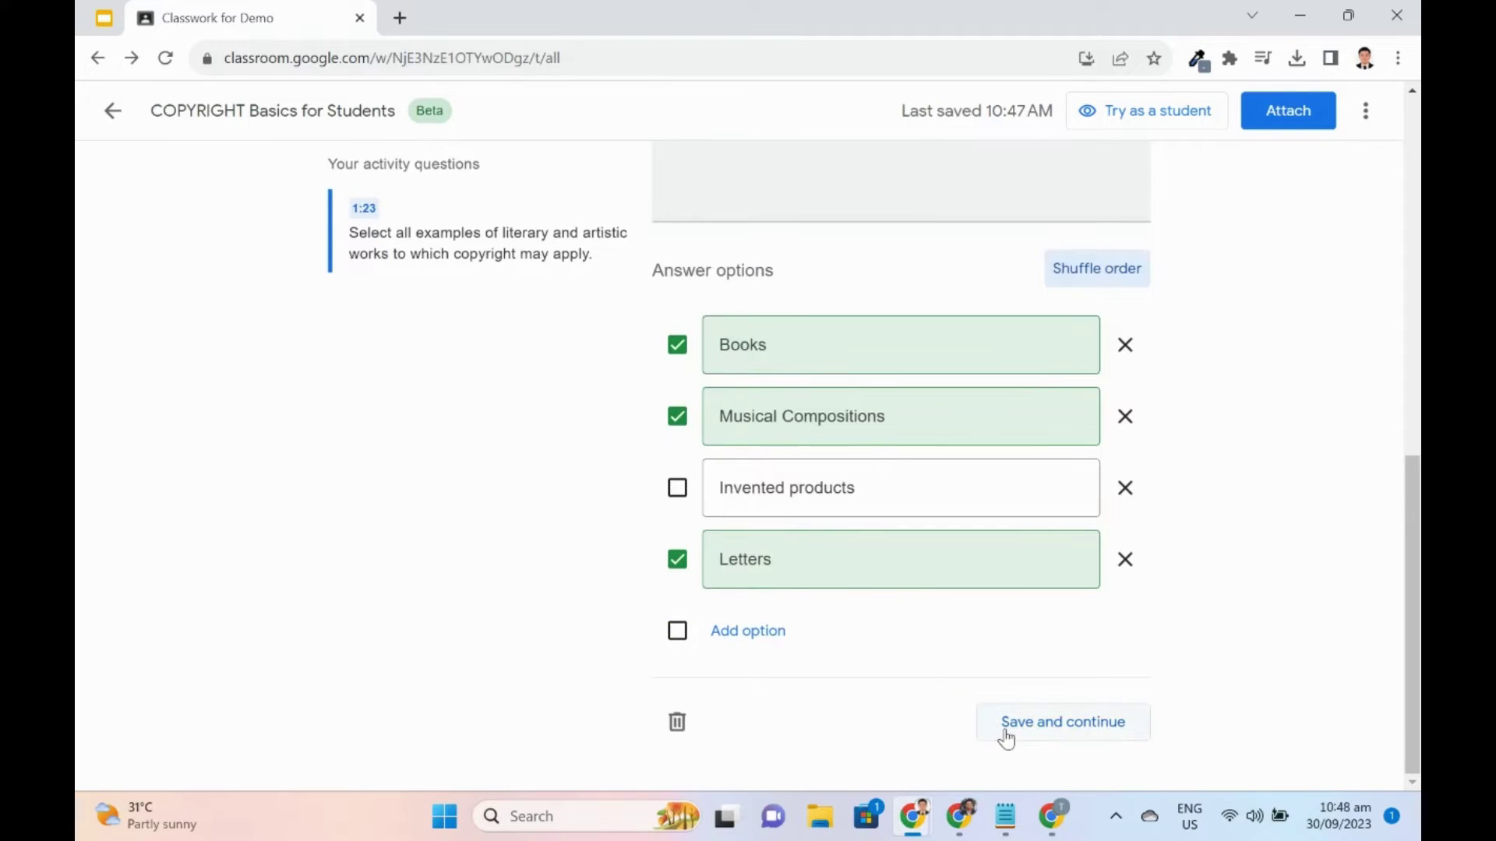
- Save the checkbox question and add a multiple-choice question with the pasted derivative-work text and options
left_click(1005, 738)
left_click(361, 497)
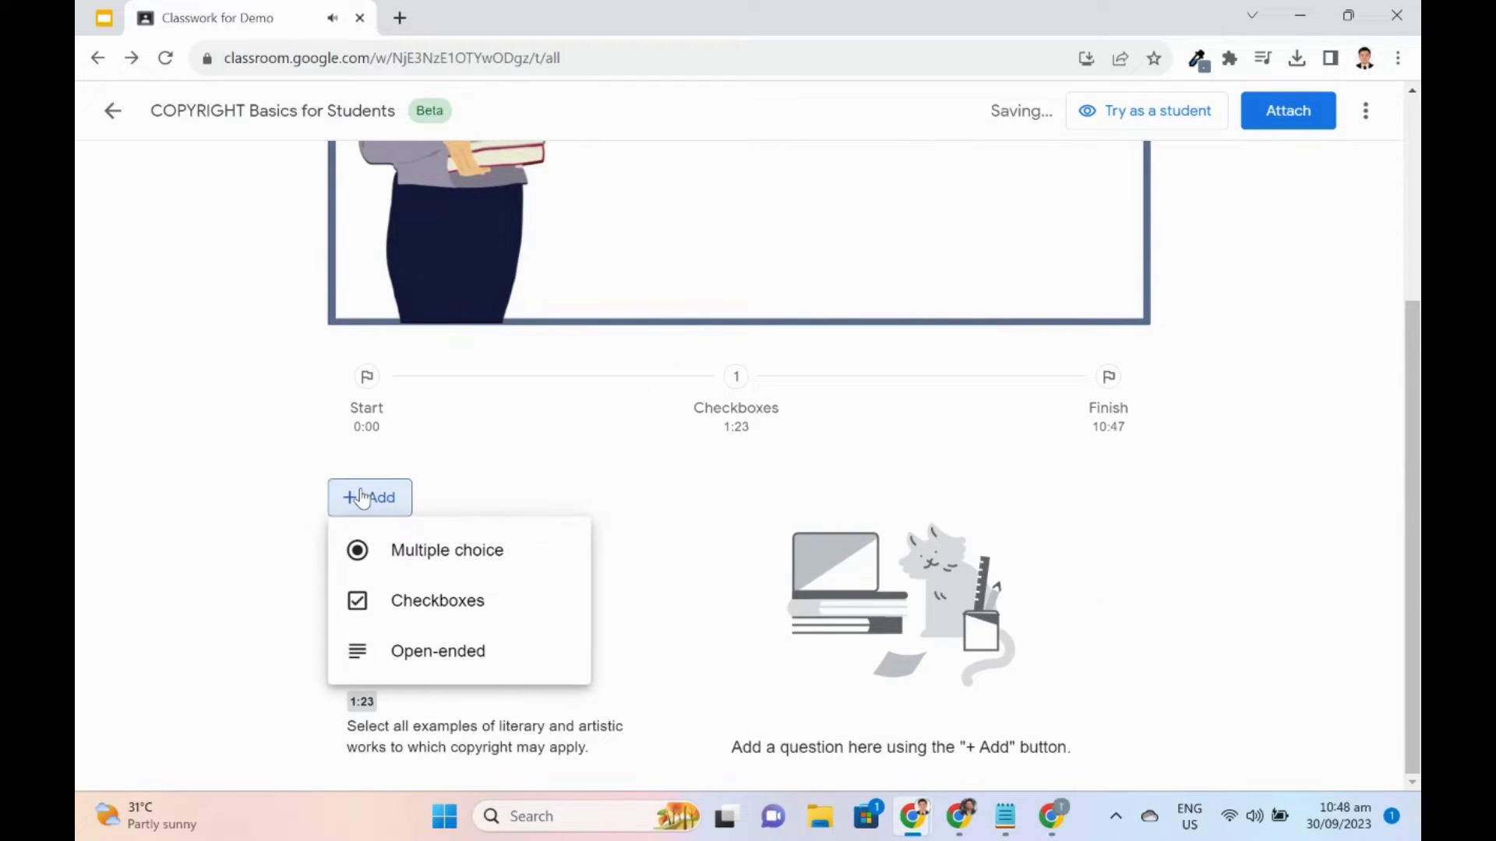
left_click(436, 550)
type("Which of the following is NOT true about derivative work?")
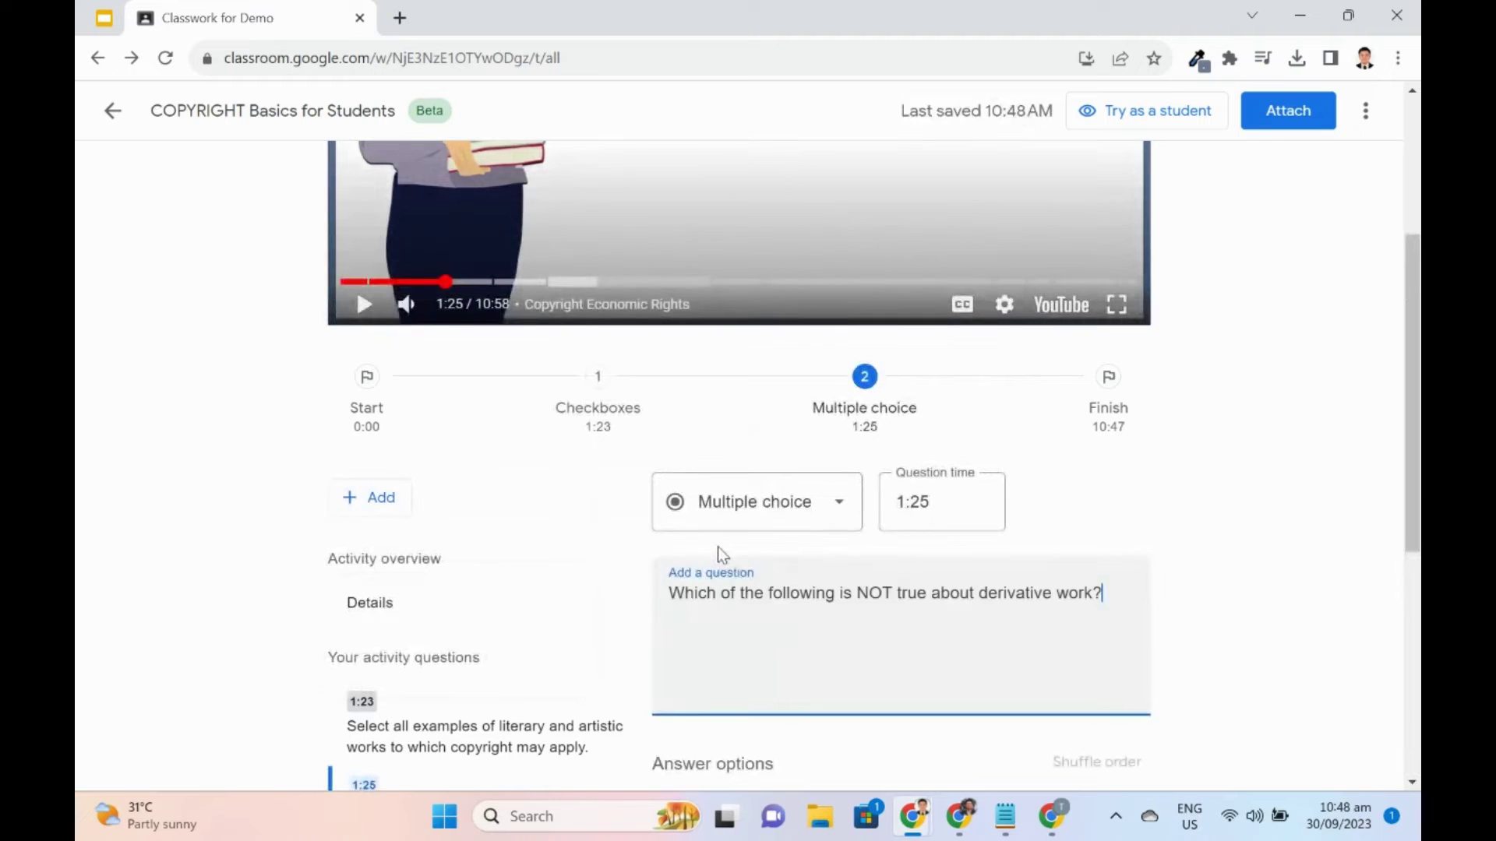
scroll(741, 681, "down", 3)
left_click(748, 628)
key("ctrl+v")
scroll(846, 618, "down", 3)
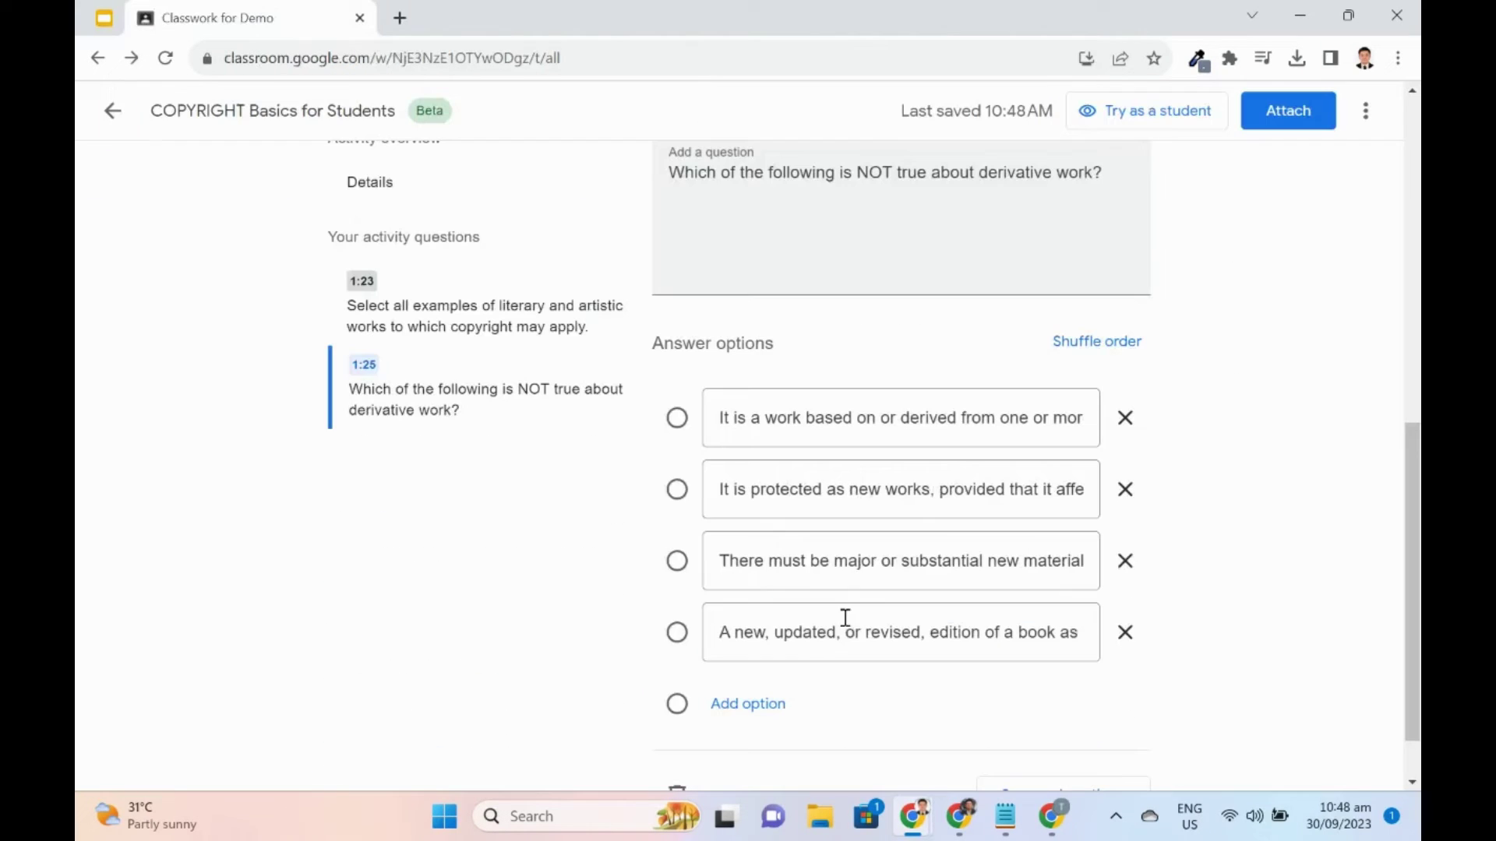
- Mark the second option correct, shuffle the options, and save the derivative-work question
left_click(677, 491)
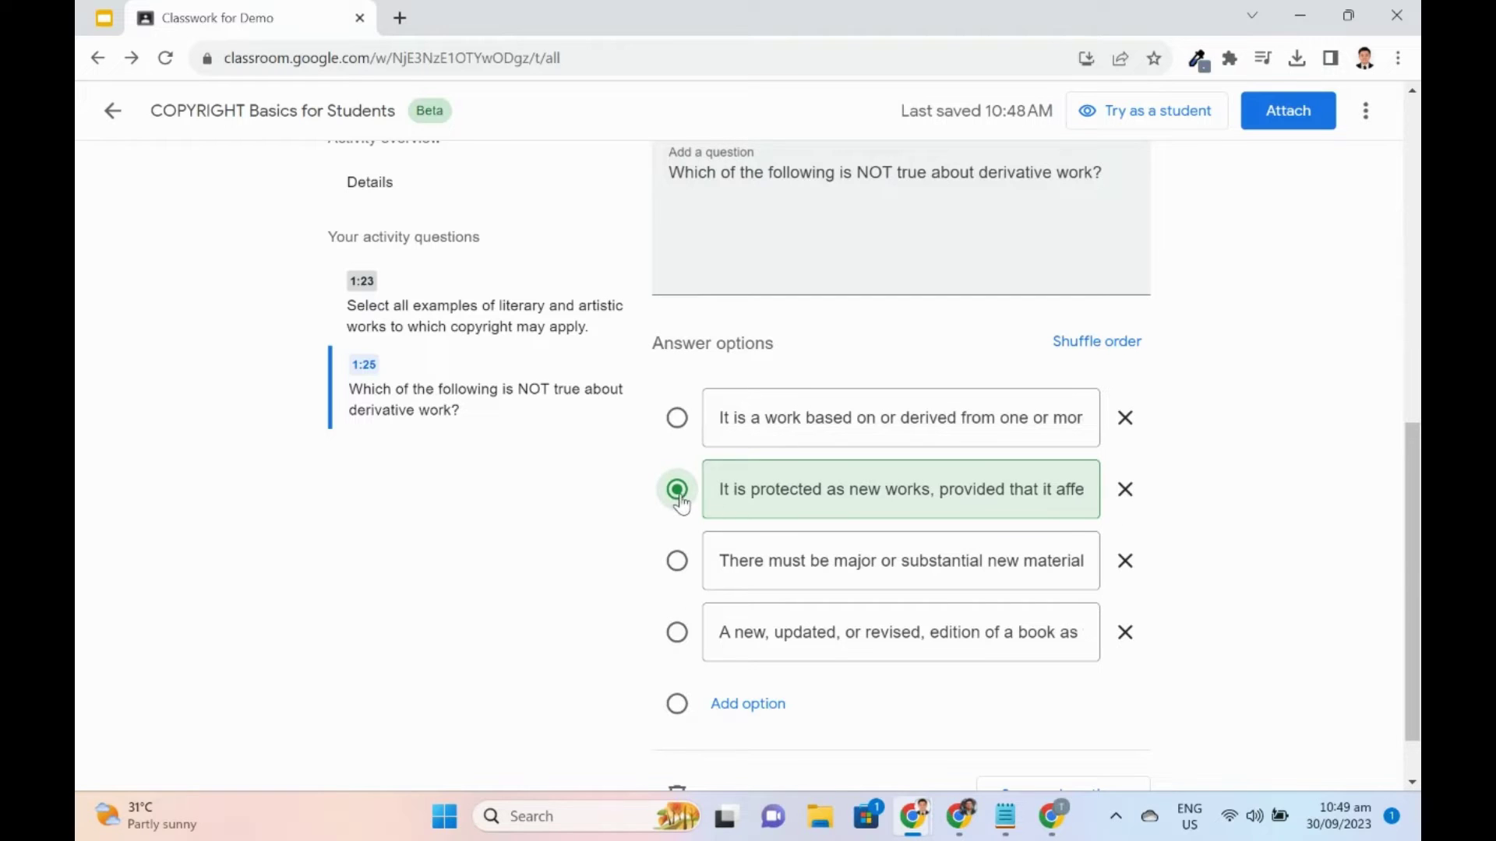
scroll(828, 552, "down", 1)
left_click(1097, 268)
left_click(1088, 267)
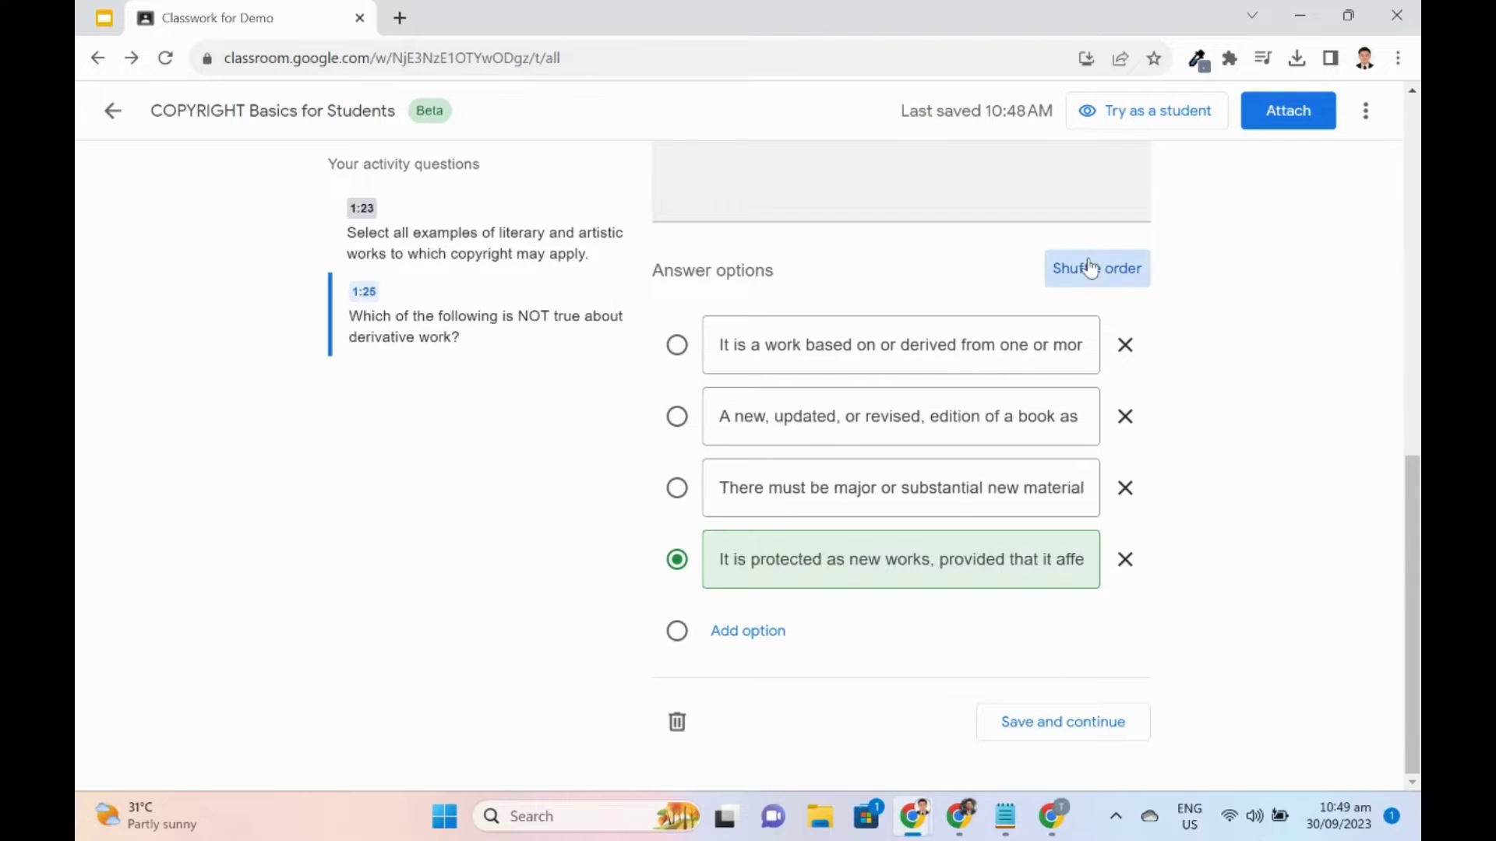
left_click(1089, 267)
left_click(1133, 723)
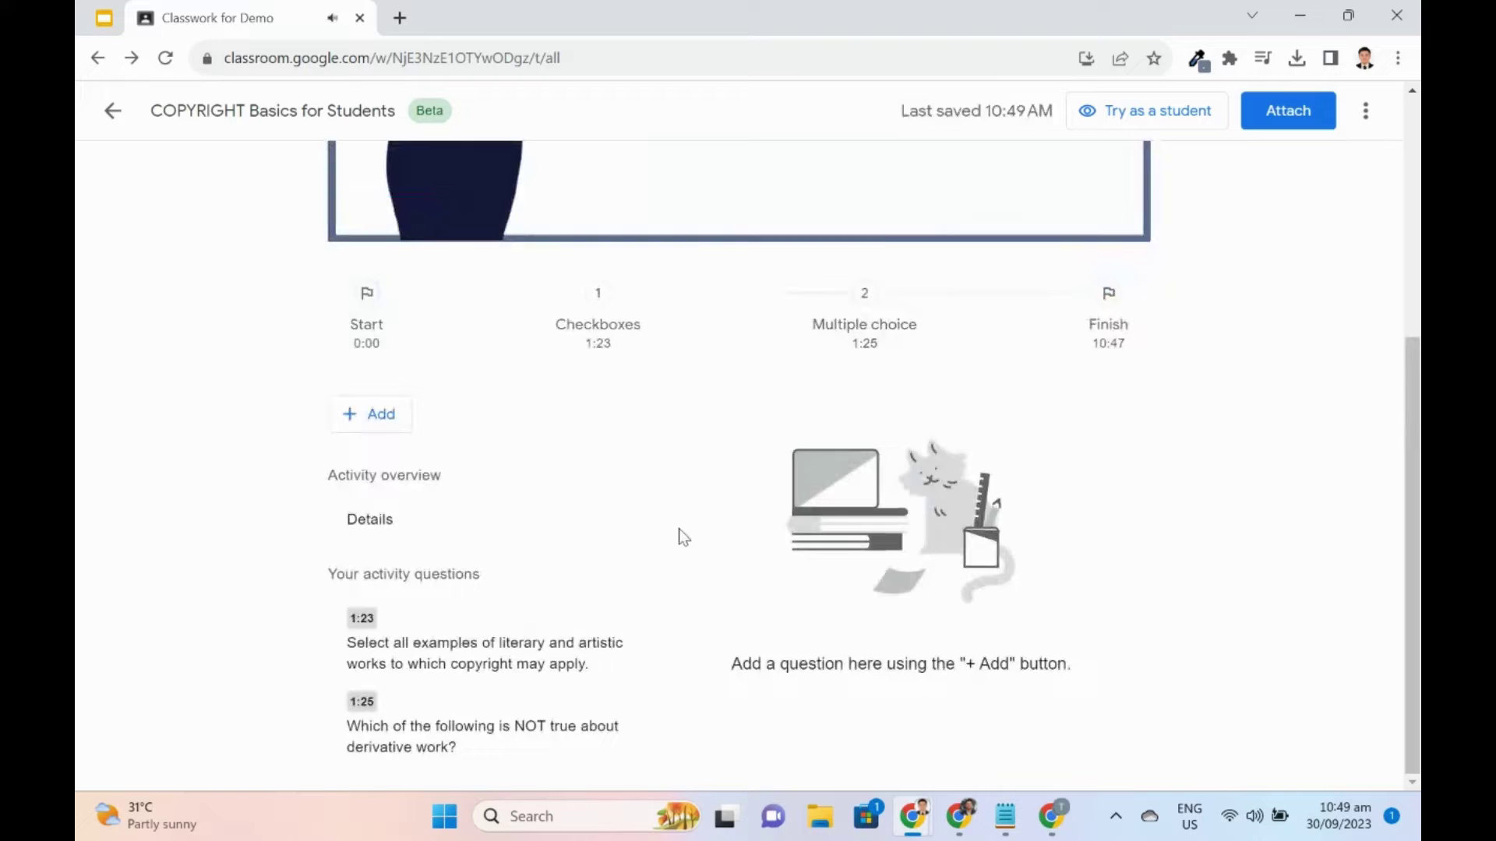
- Move the derivative-work question to 4:18 and save it
left_click(483, 728)
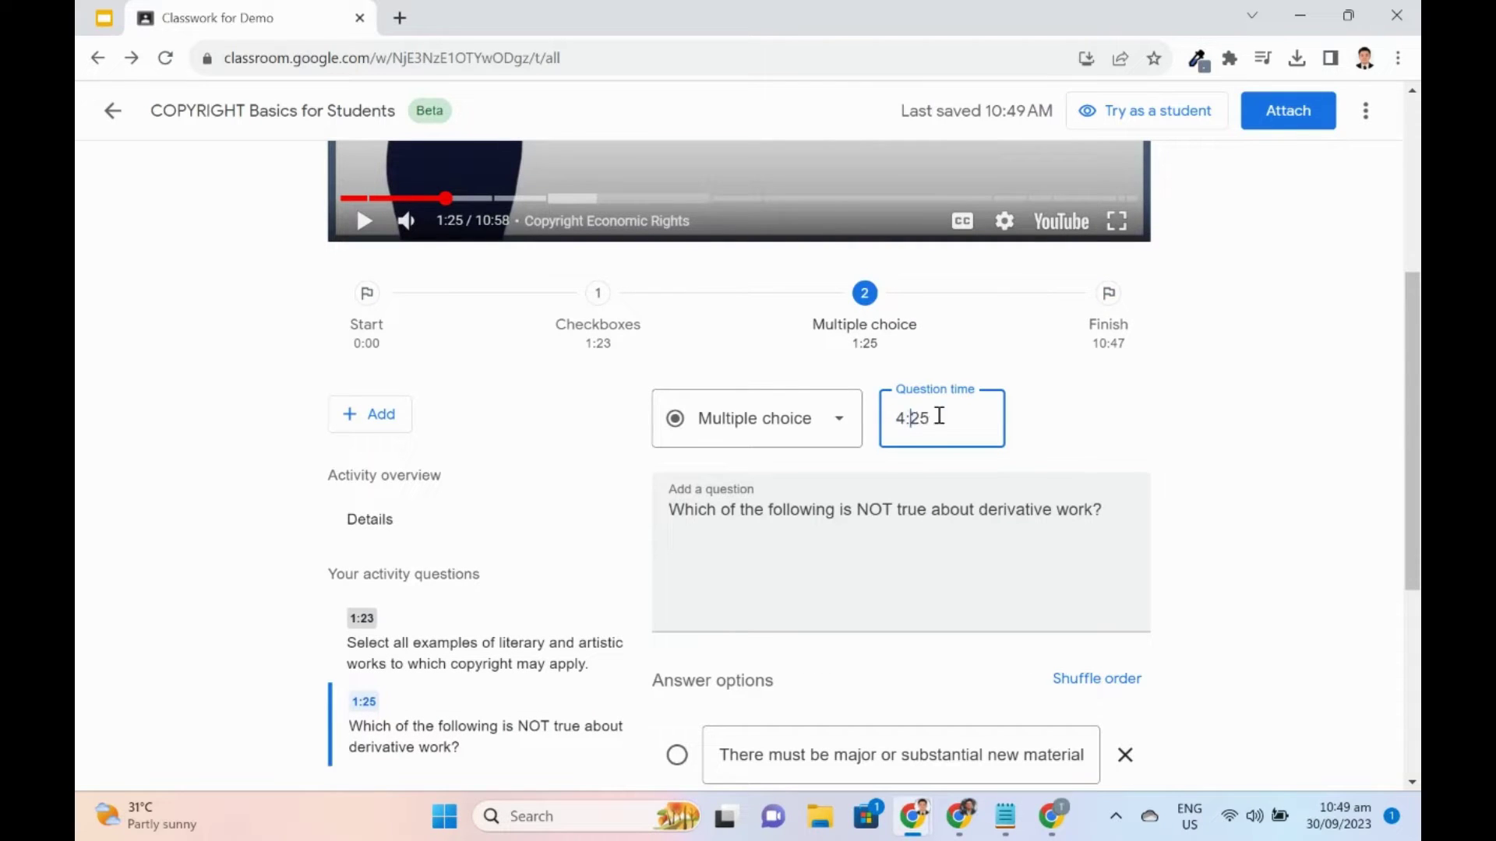
scroll(969, 479, "down", 5)
left_click(1065, 724)
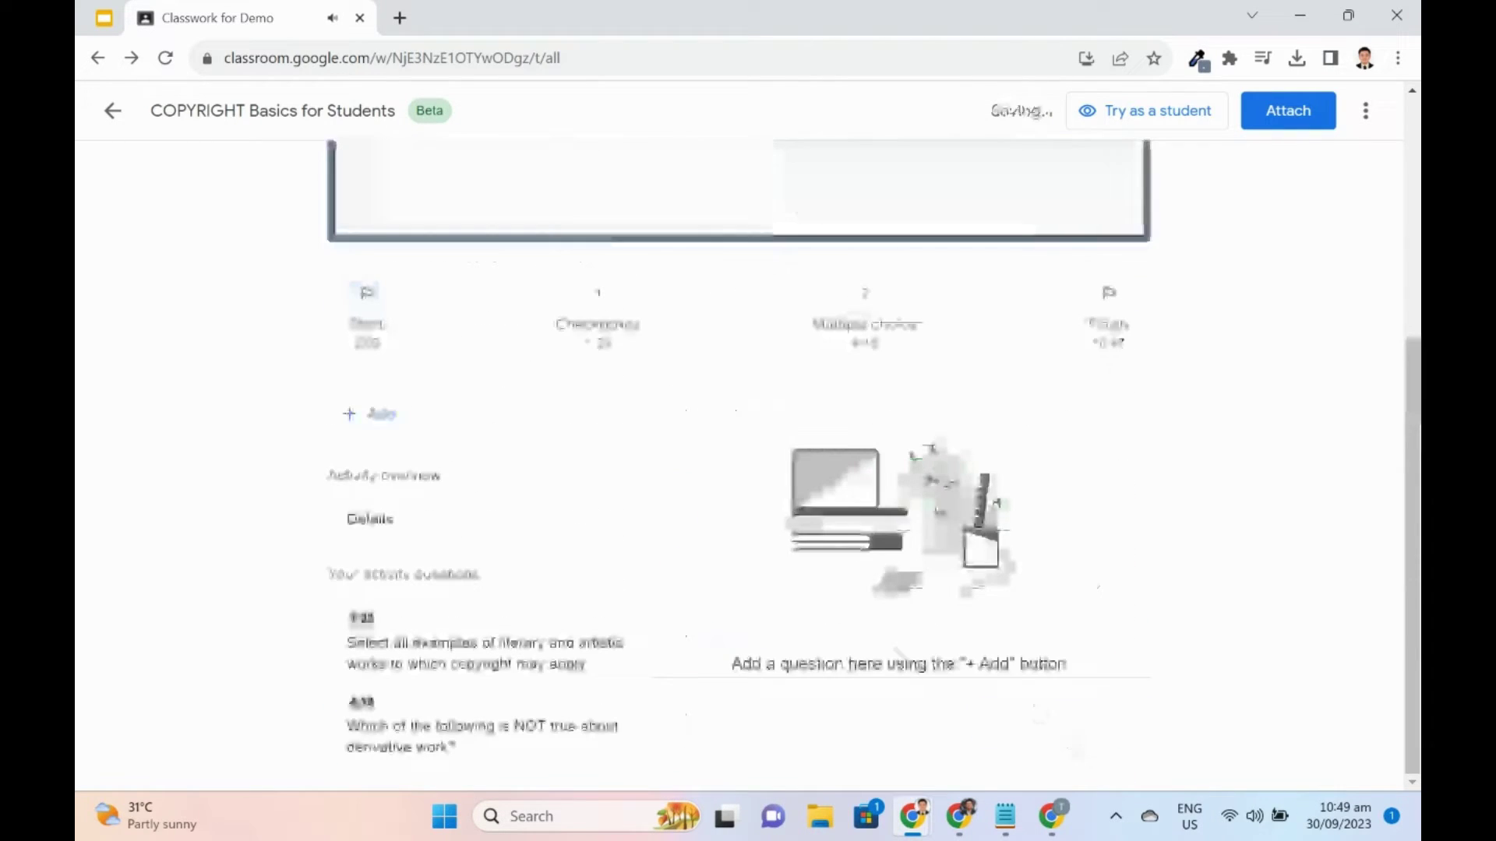
left_click(382, 417)
- Add a third multiple-choice question at 5:05 with the pasted Government works question text
left_click(420, 467)
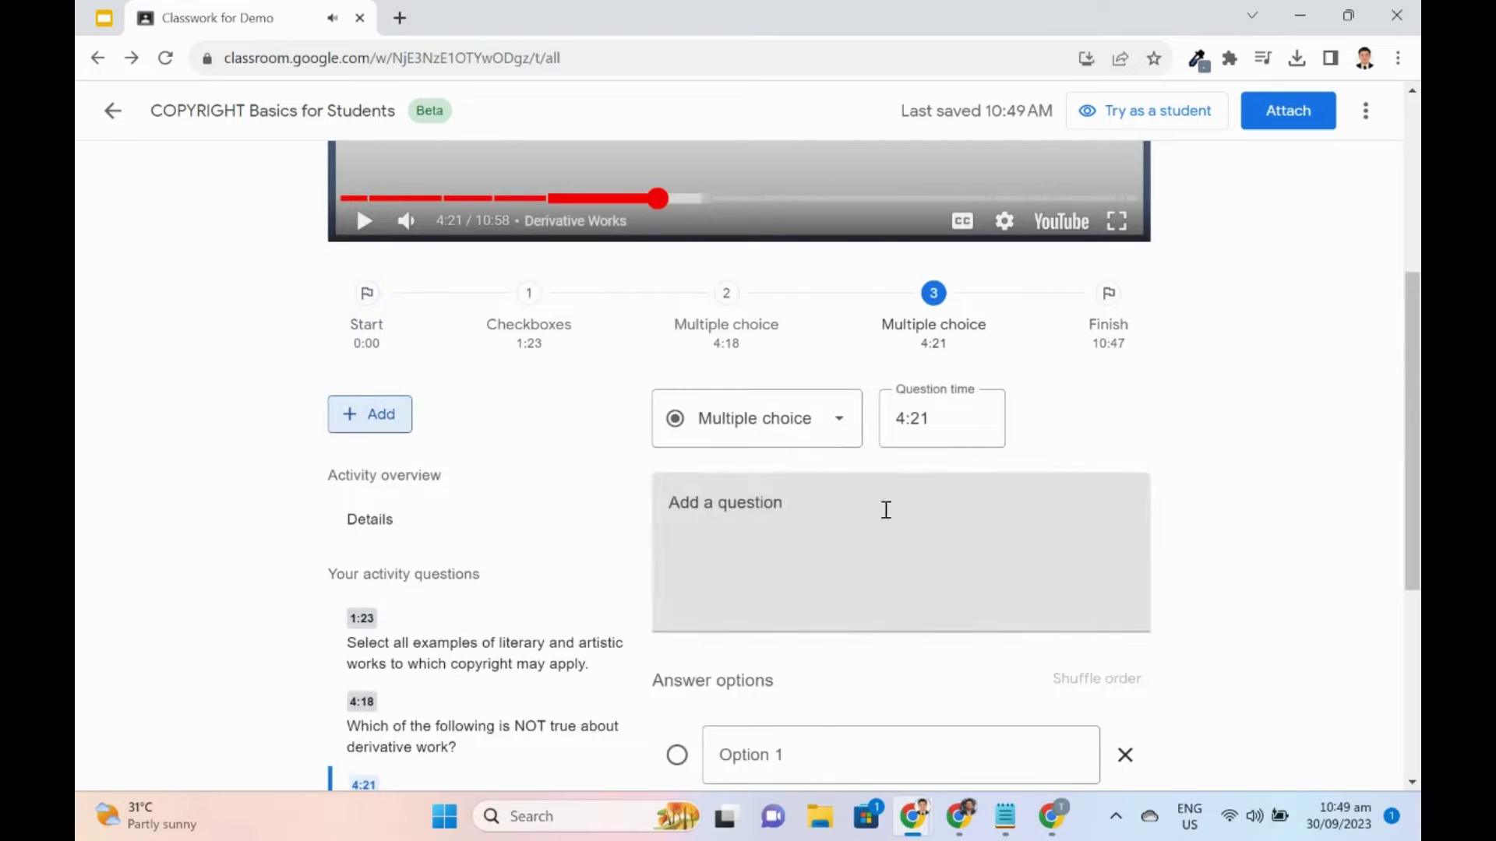
type("5:05")
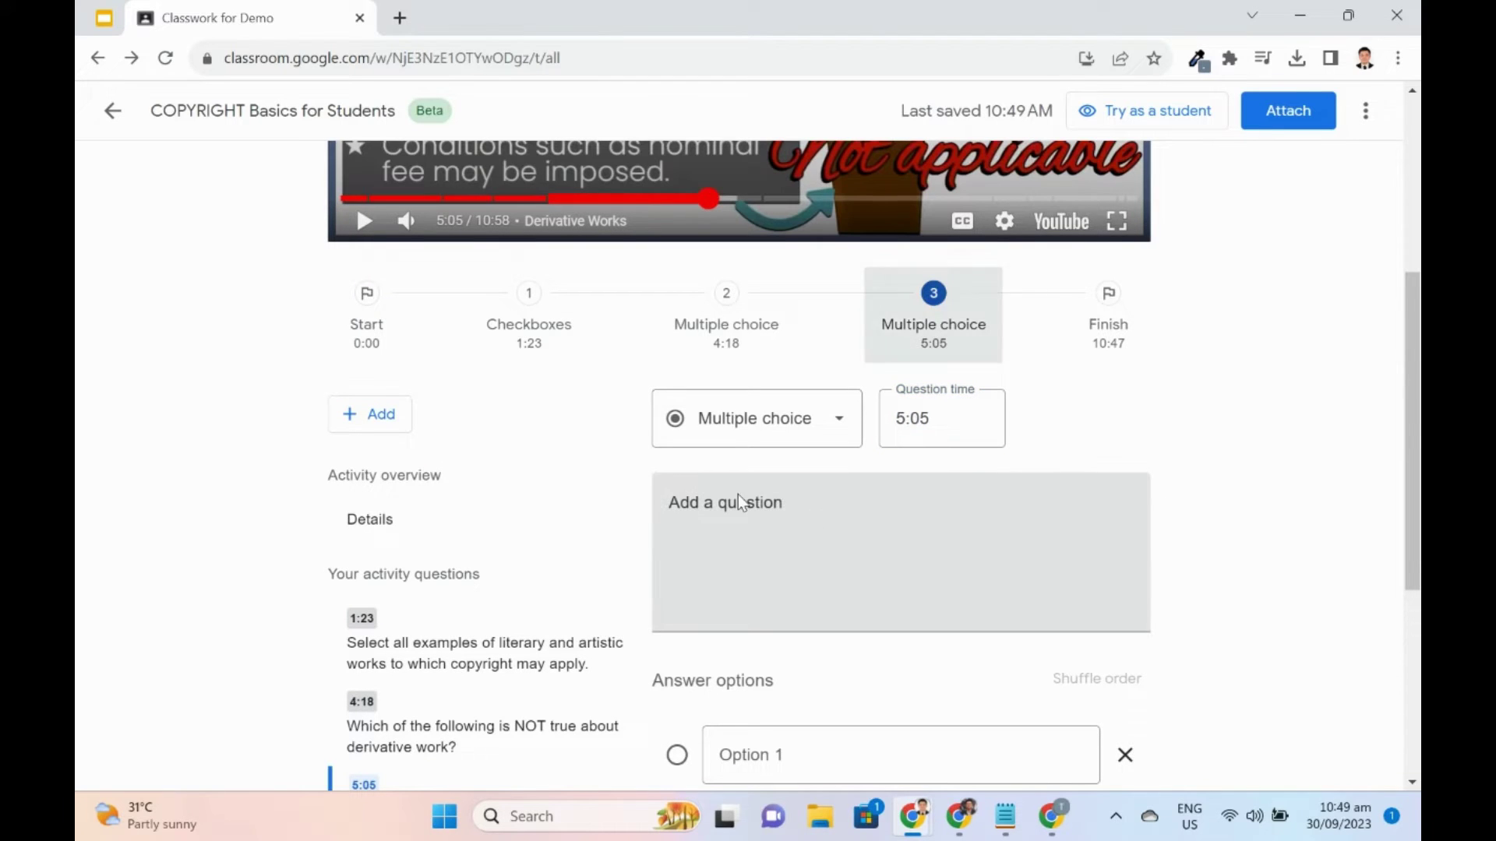
left_click(715, 528)
type("No copyright shall subsist in any work of the Government of the Philippines. However, prior approval of the government agency or office wherein the work is created shall be necessary for the exploitation of such work for profit.")
scroll(872, 537, "down", 3)
- Give it only True and False options, mark True correct, and save it
left_click(871, 543)
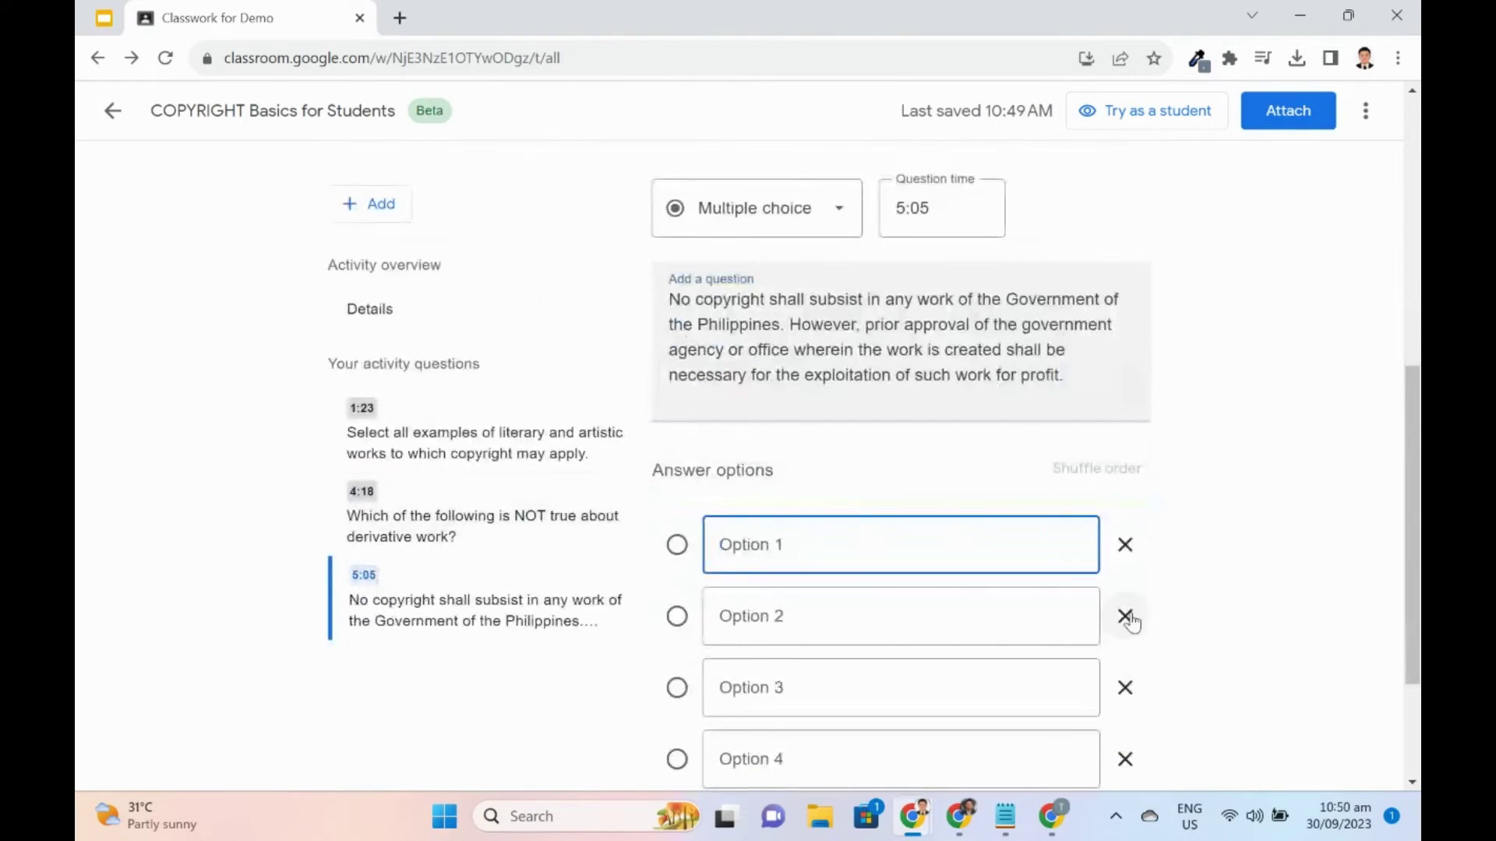
type("True")
left_click(868, 611)
type("False")
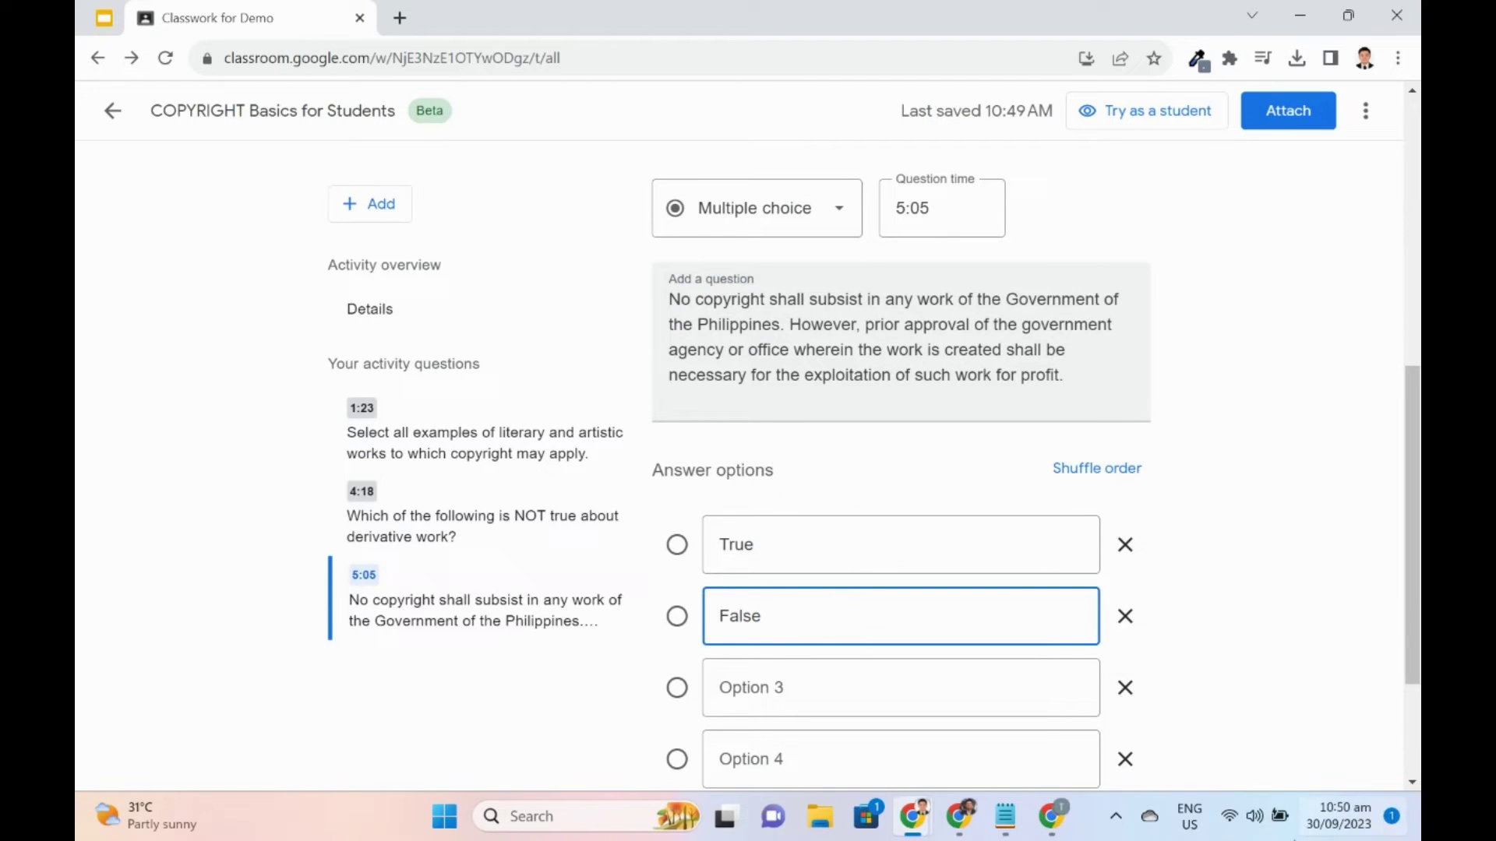
left_click(1125, 688)
left_click(1125, 688)
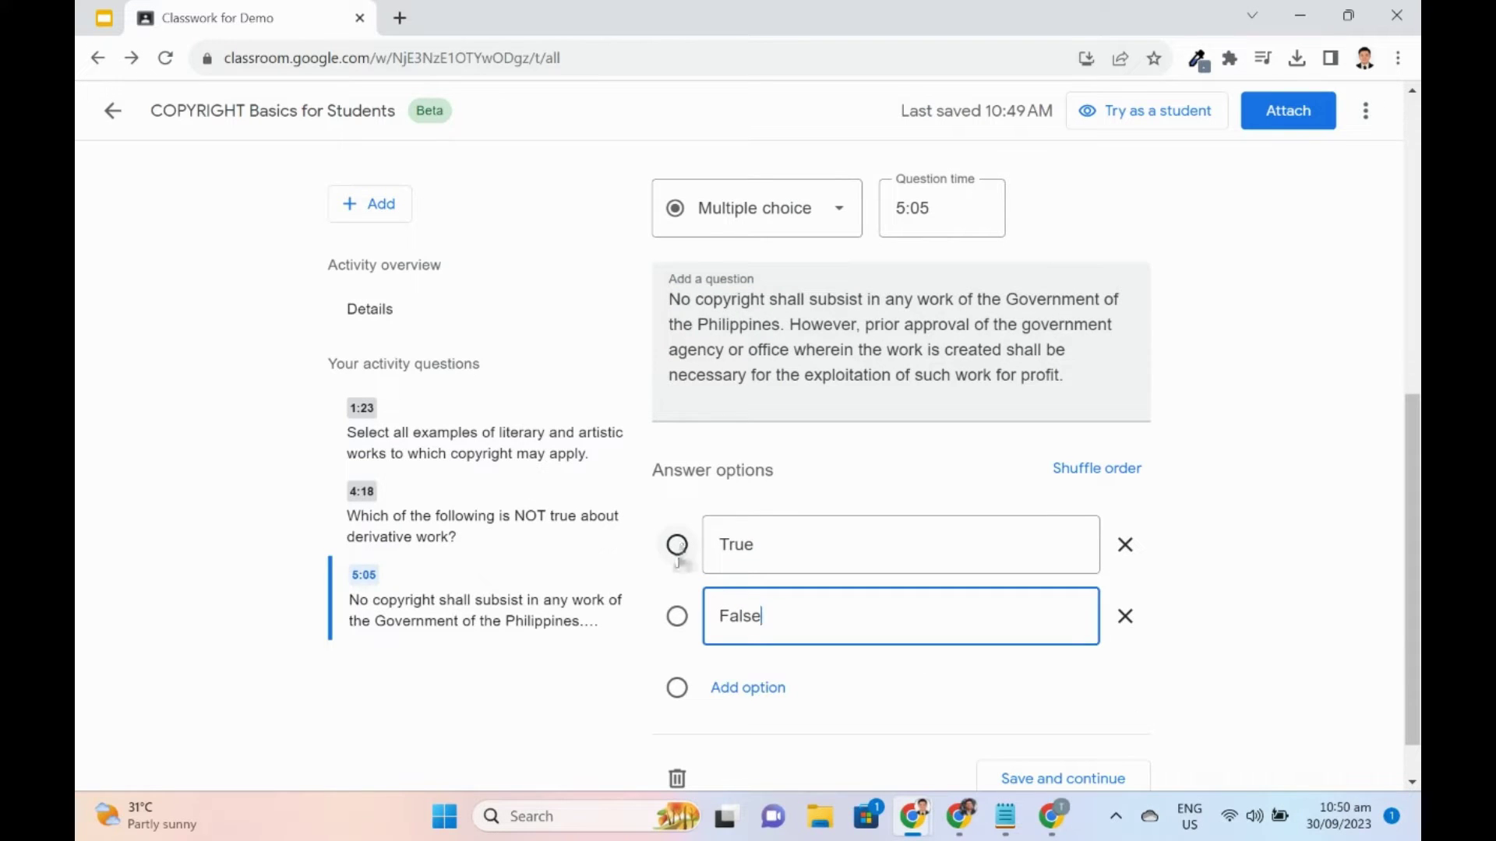
left_click(677, 545)
scroll(1013, 732, "down", 1)
left_click(1025, 738)
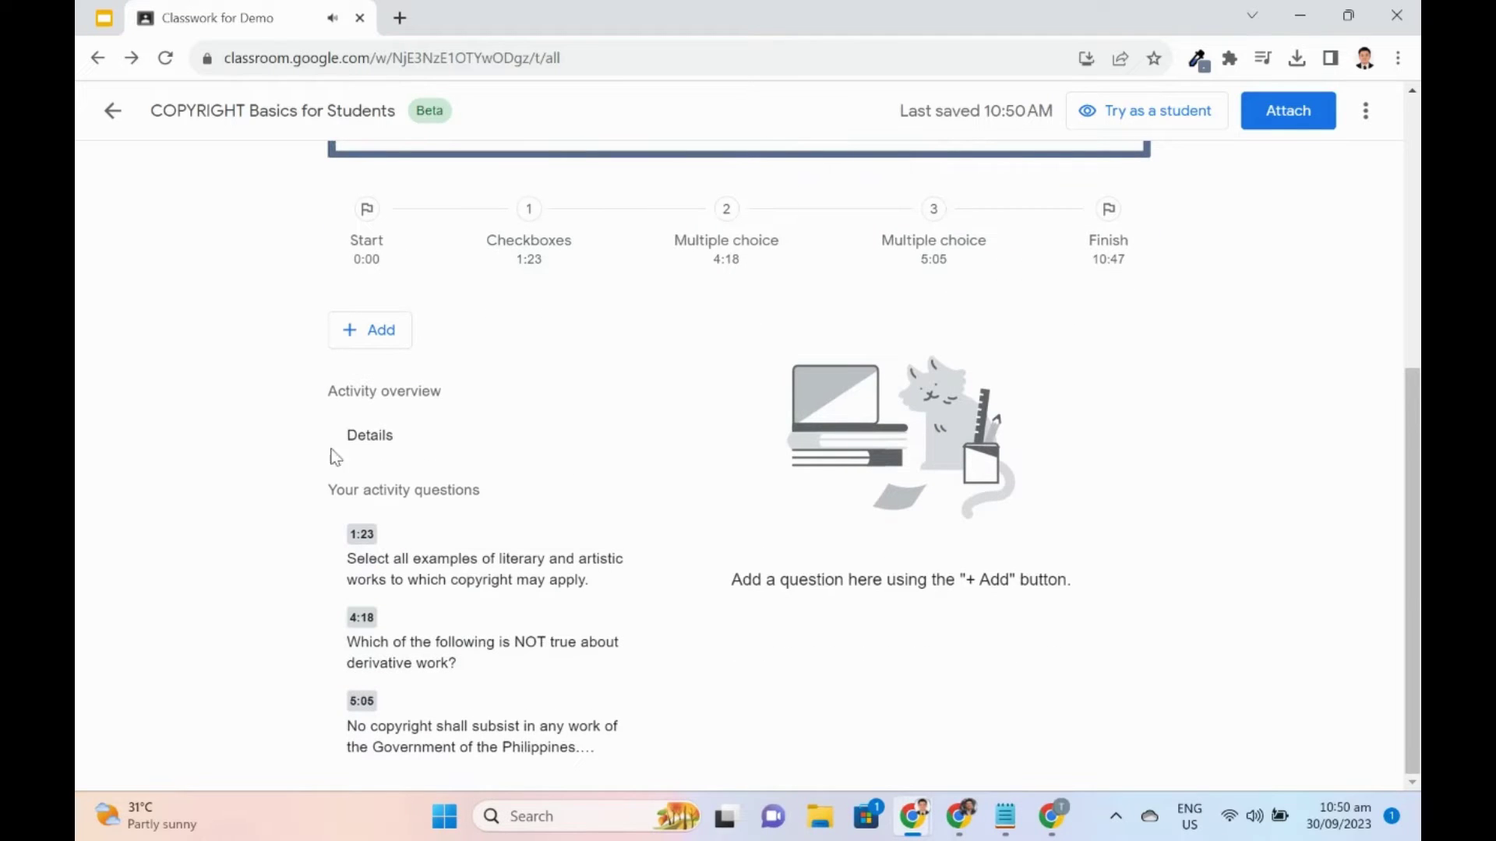
- Add a joint-authorship multiple-choice question at 9:29 with the first option correct, and save it
left_click(371, 331)
left_click(418, 405)
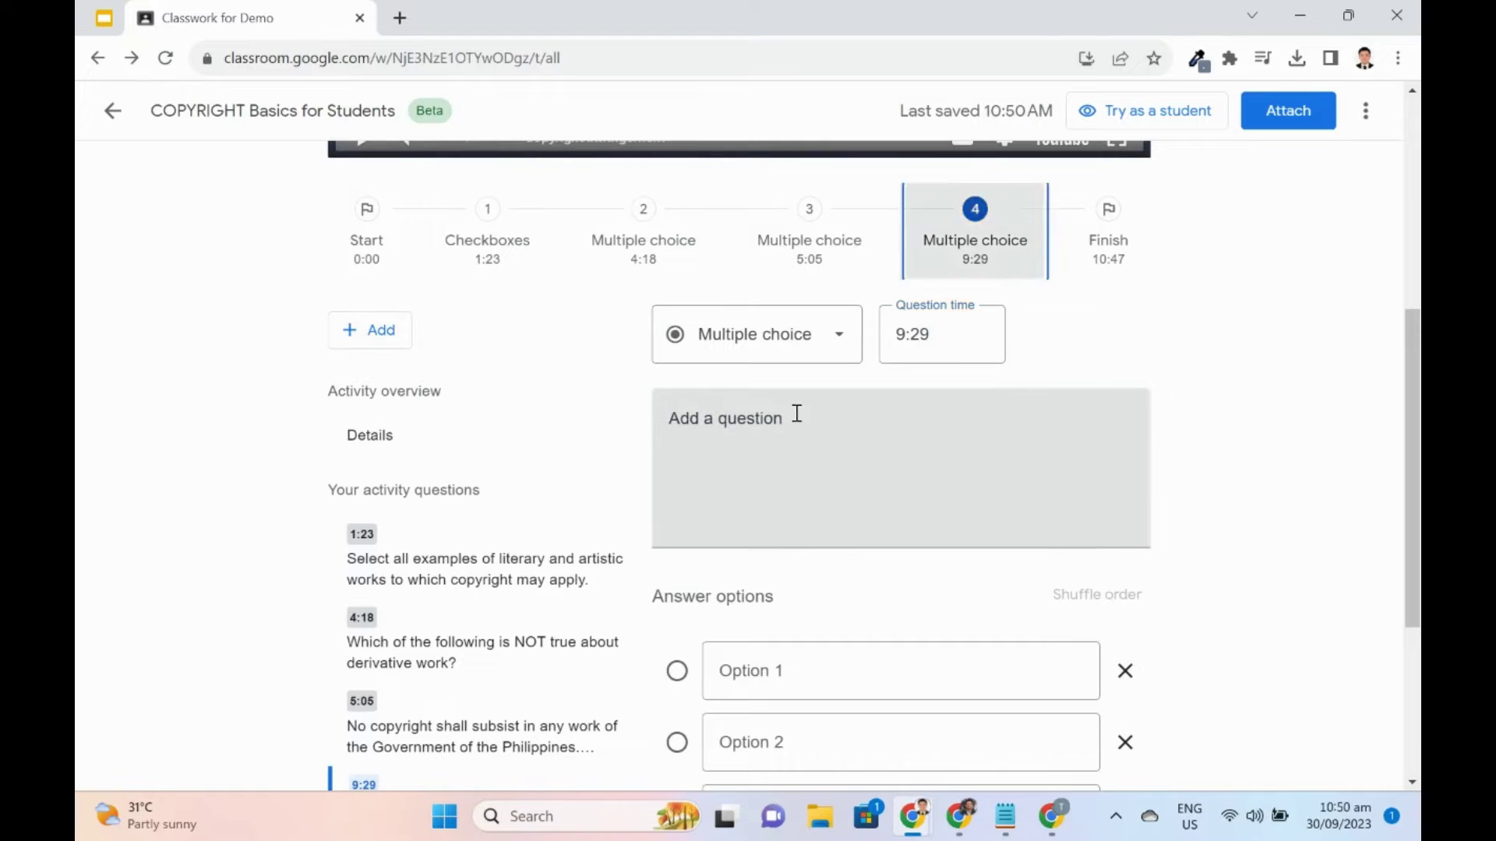
left_click(852, 434)
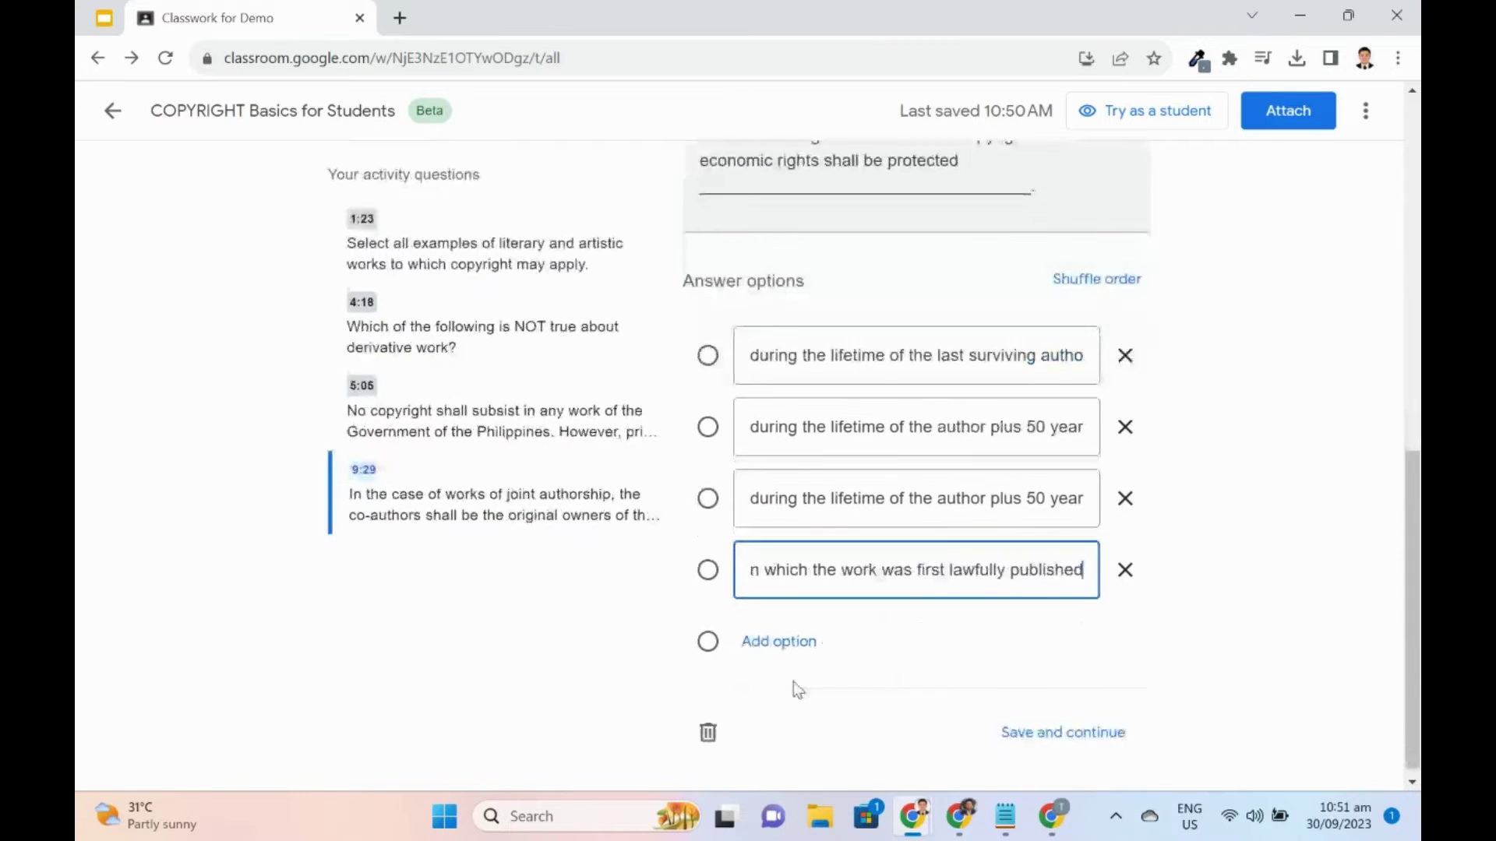
left_click(707, 346)
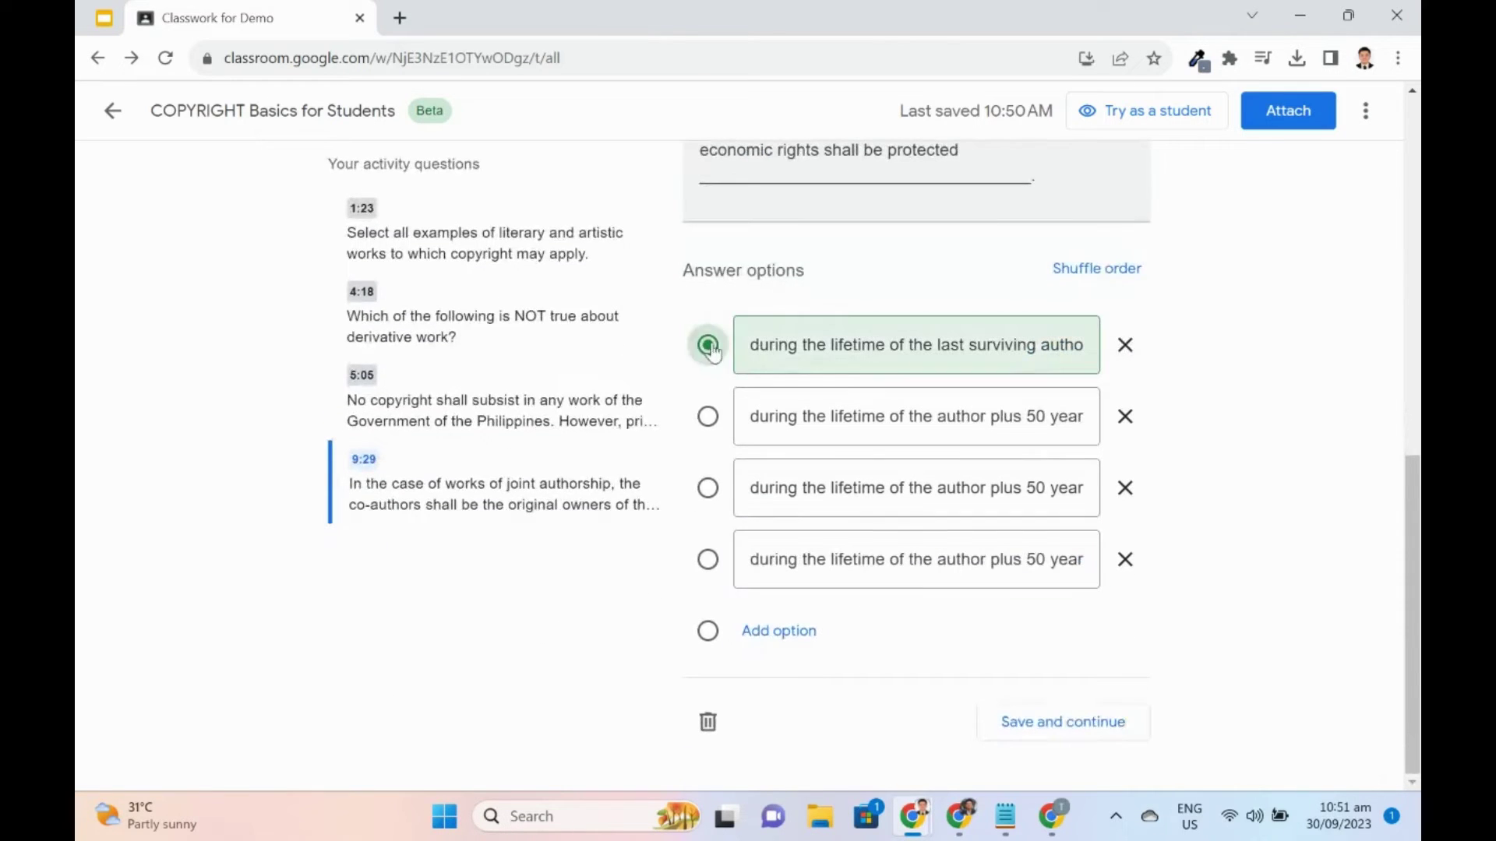
left_click(1062, 720)
left_click(370, 246)
- Add a 10:41 infringement-penalty question with the three-year imprisonment option correct, and save it
left_click(394, 297)
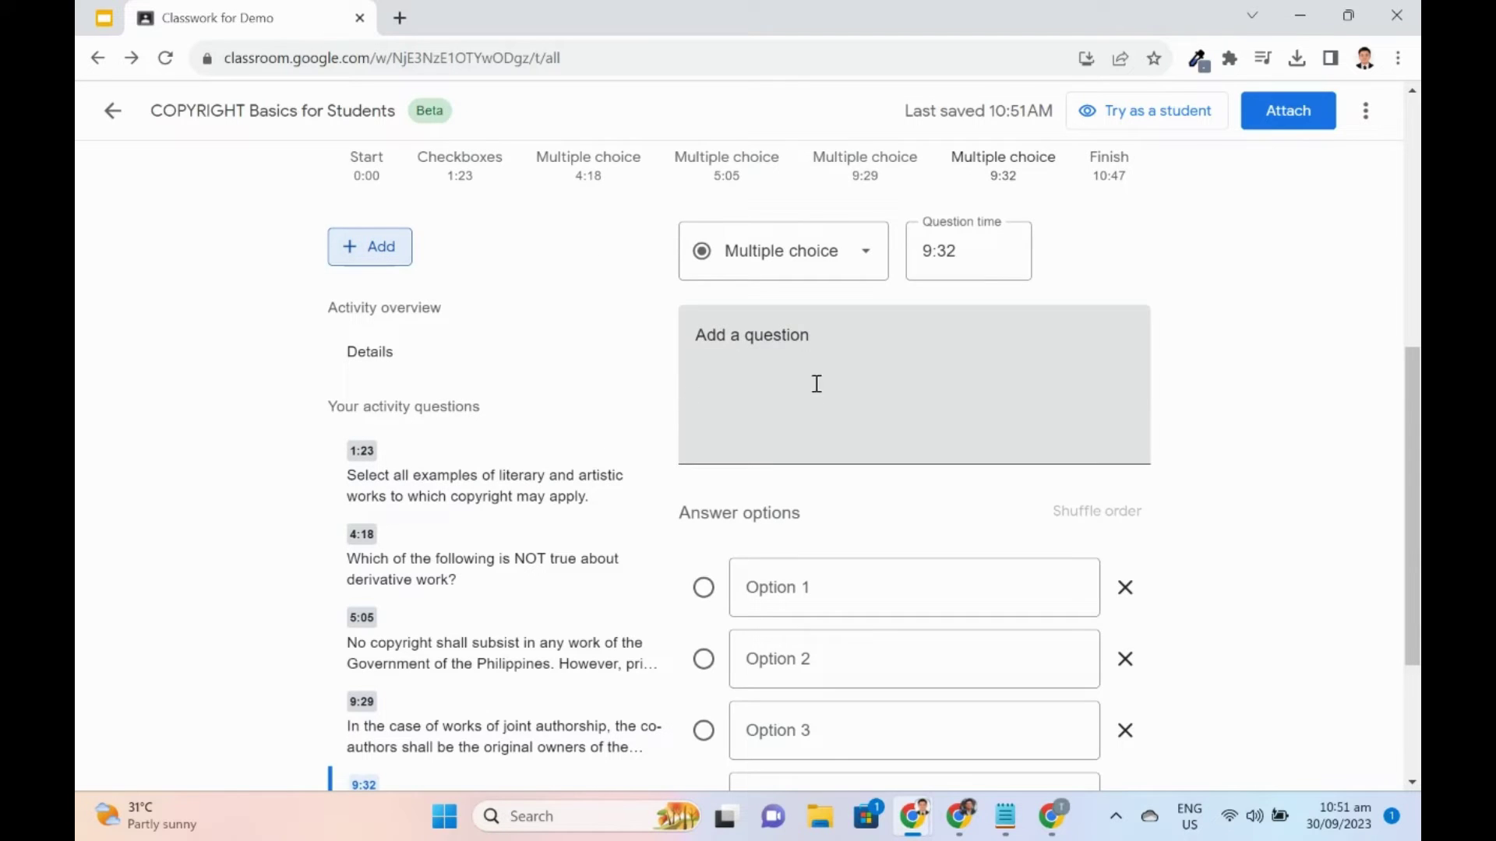
type("41")
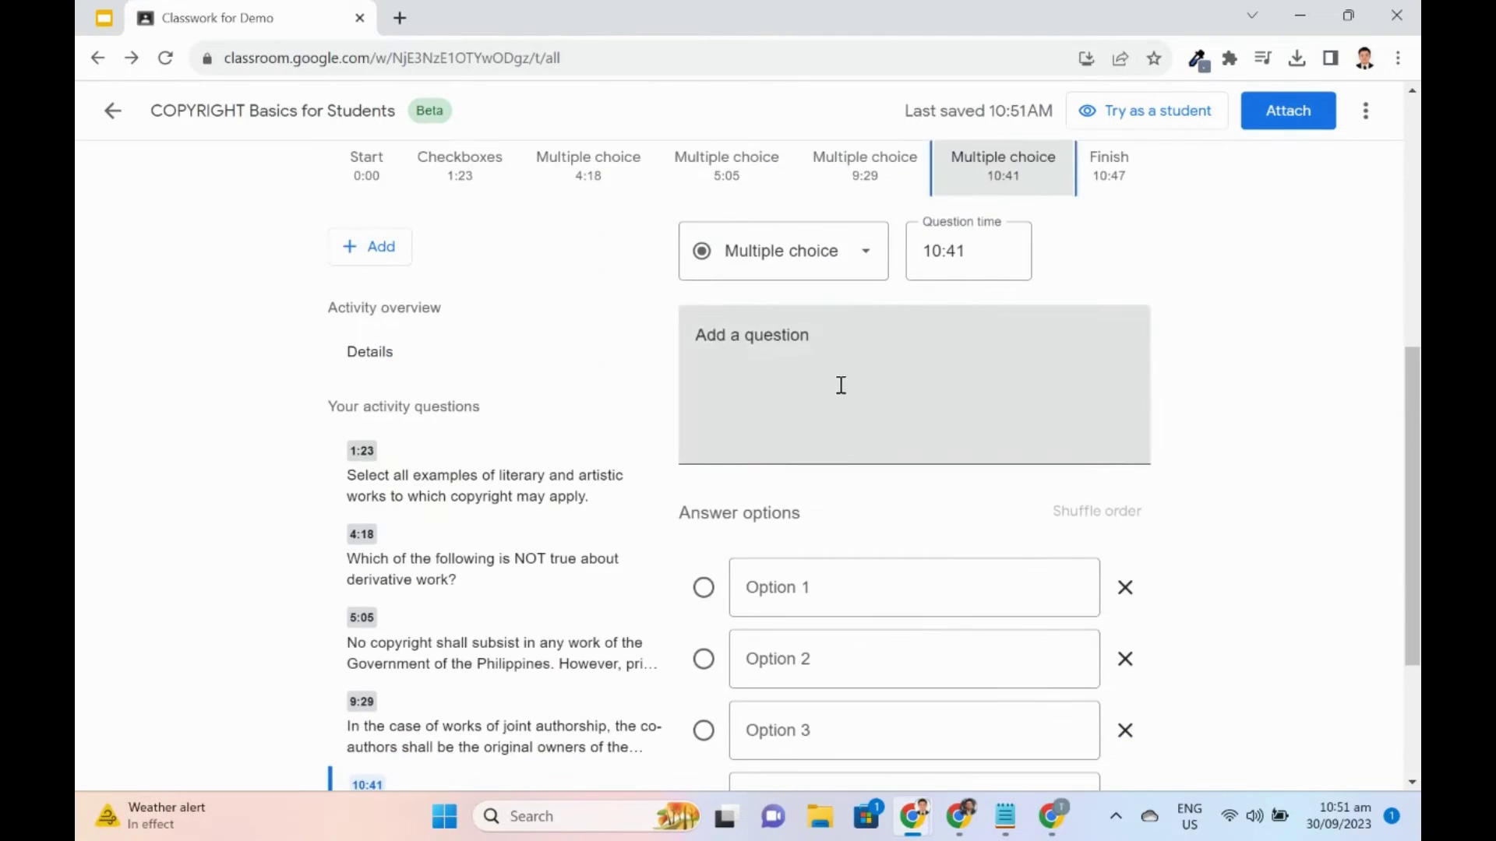
left_click(818, 429)
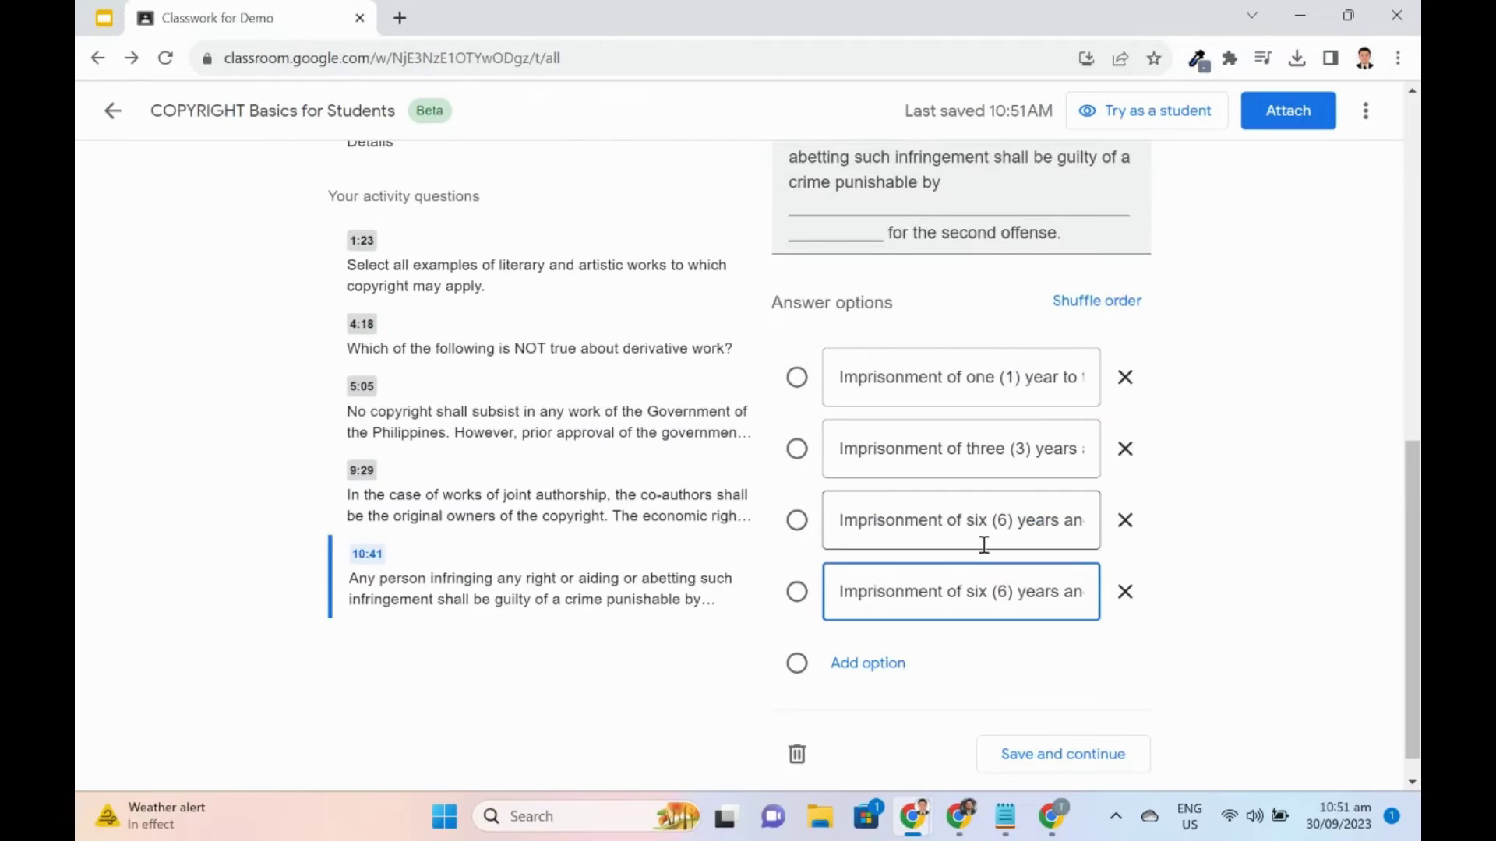
left_click(796, 450)
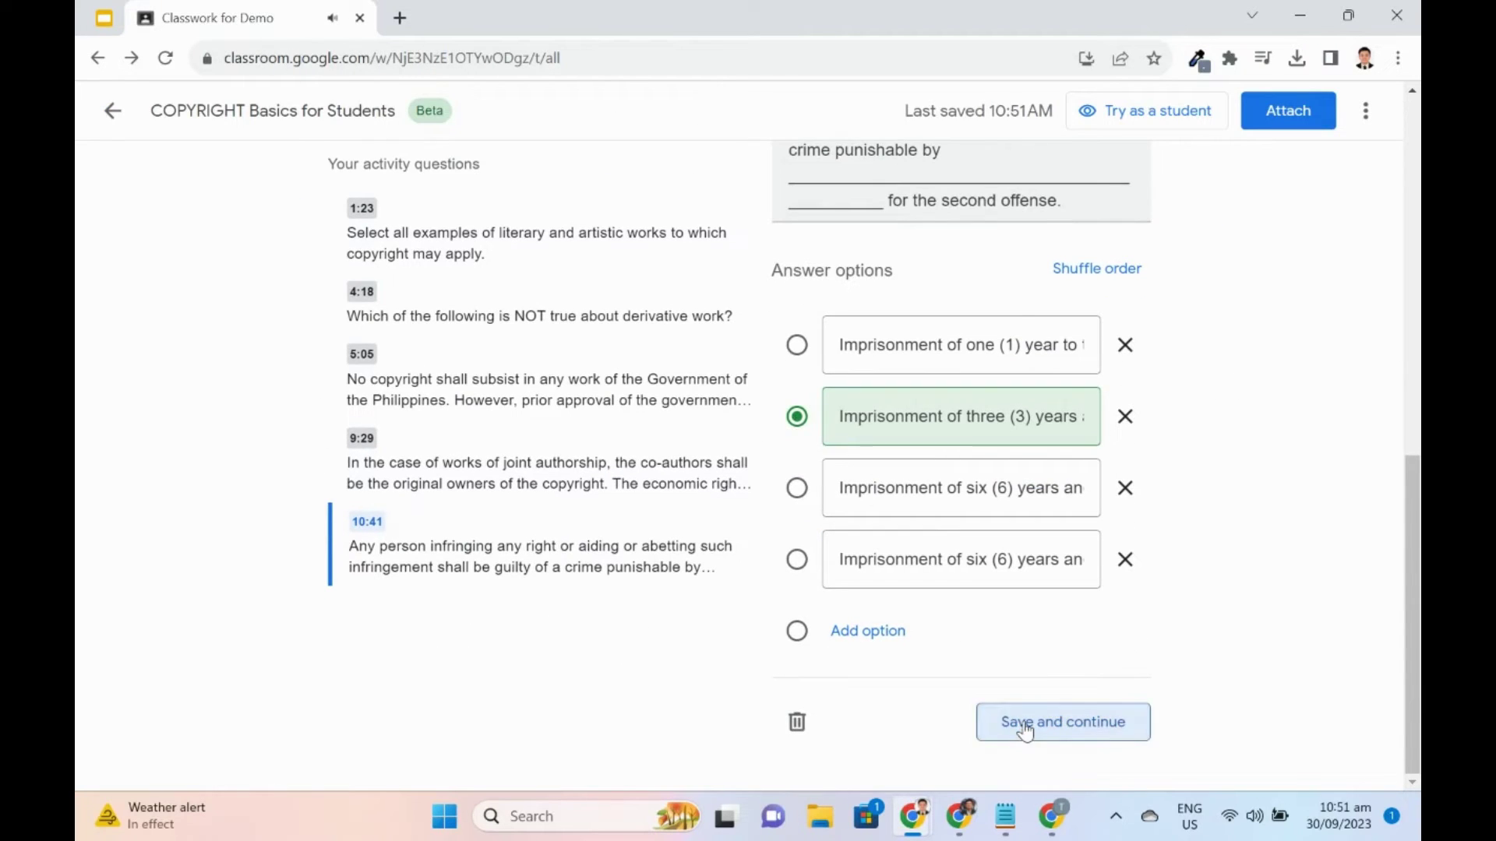
left_click(1025, 720)
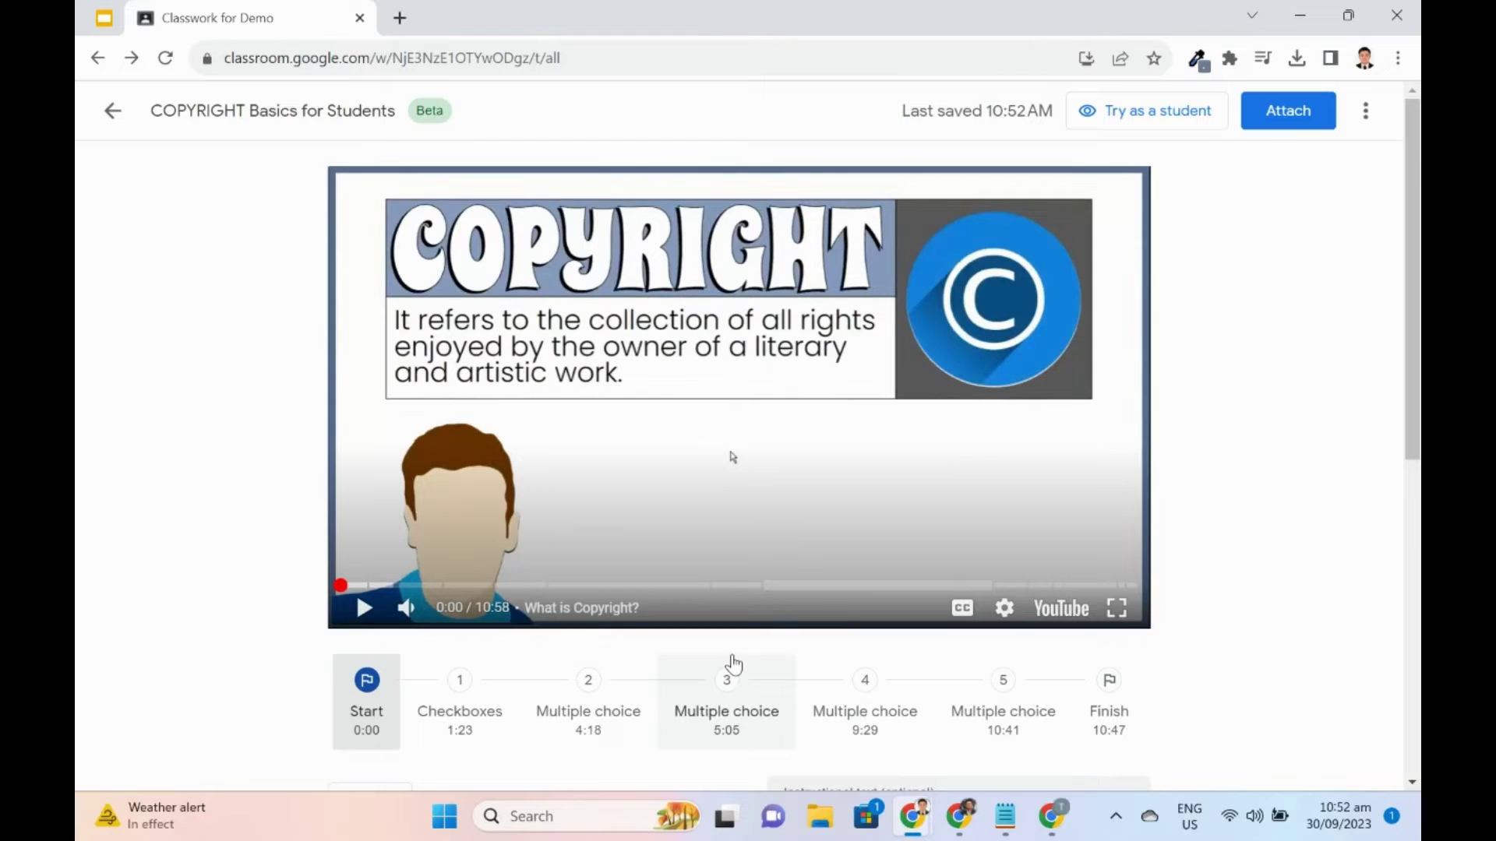
- Try the activity as a student and start the video until it stops at the 1:23 question
left_click(1114, 113)
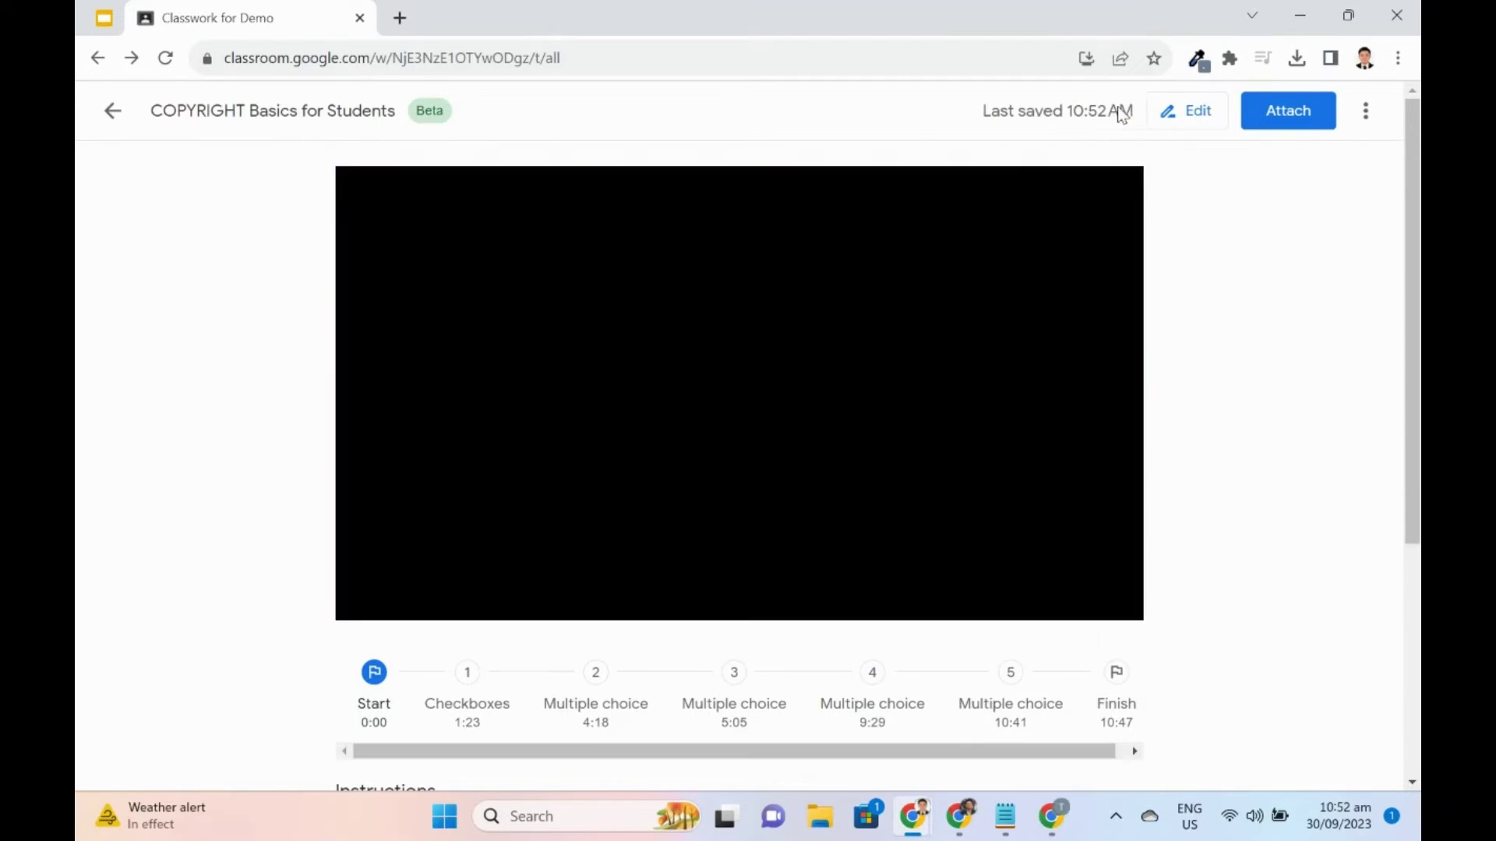
scroll(1230, 467, "down", 5)
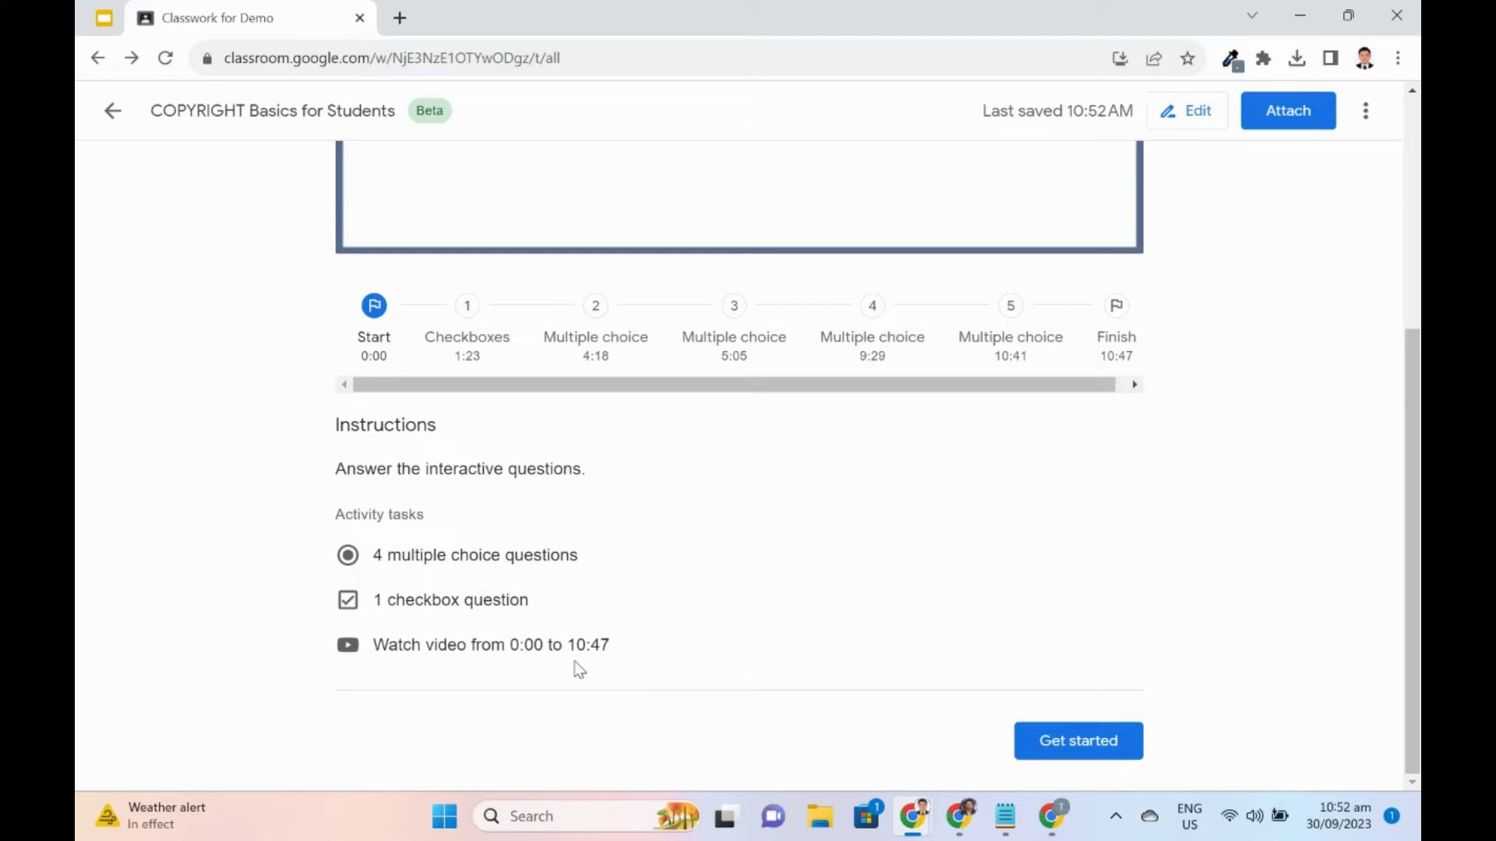
left_click(1131, 746)
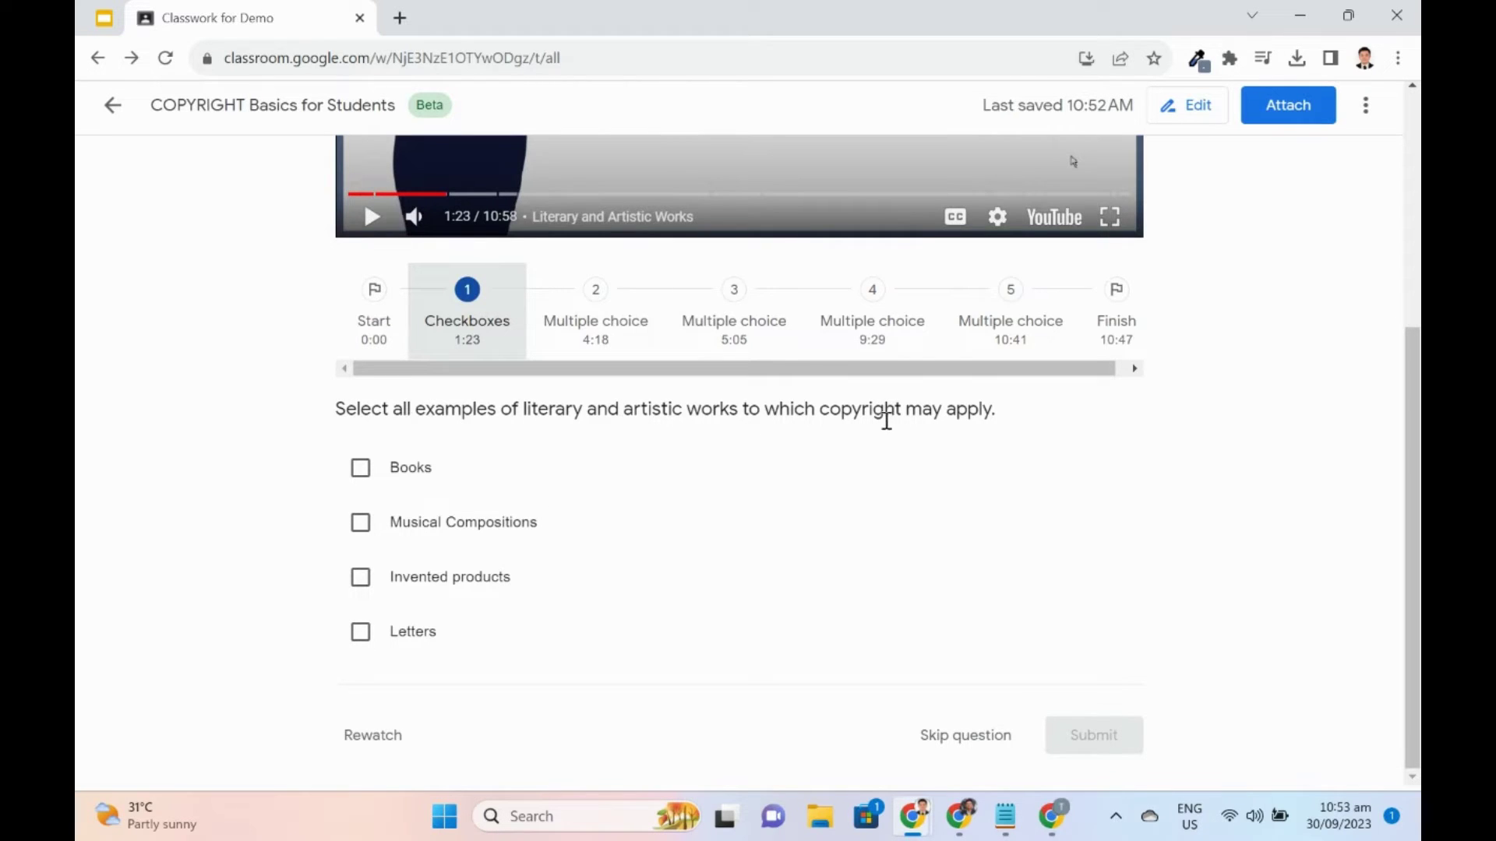
- Answer the checkbox question with Books, Musical Compositions and Letters, then resume the video
left_click(410, 470)
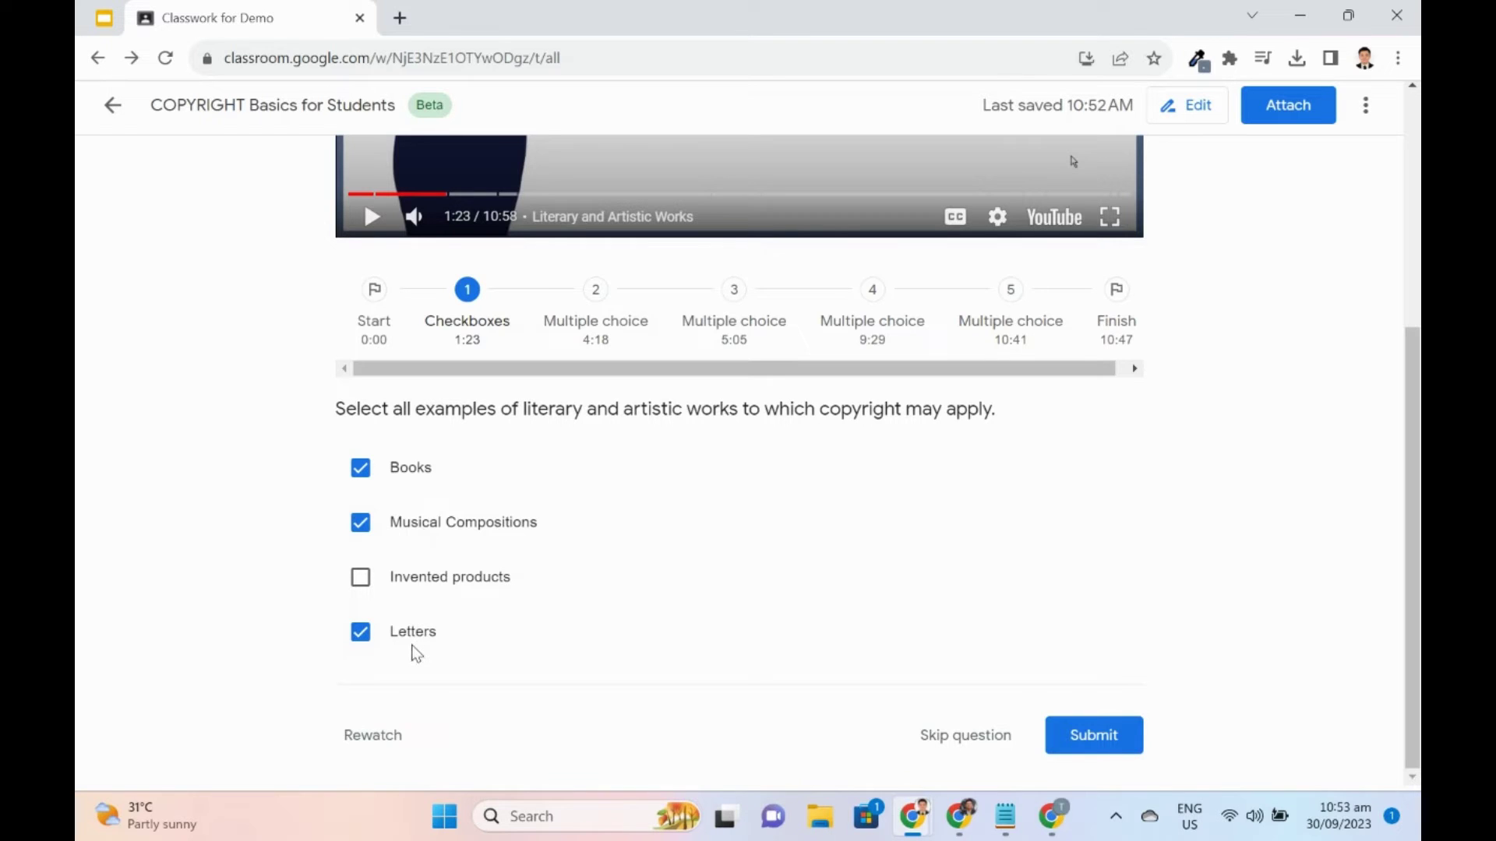
left_click(1103, 756)
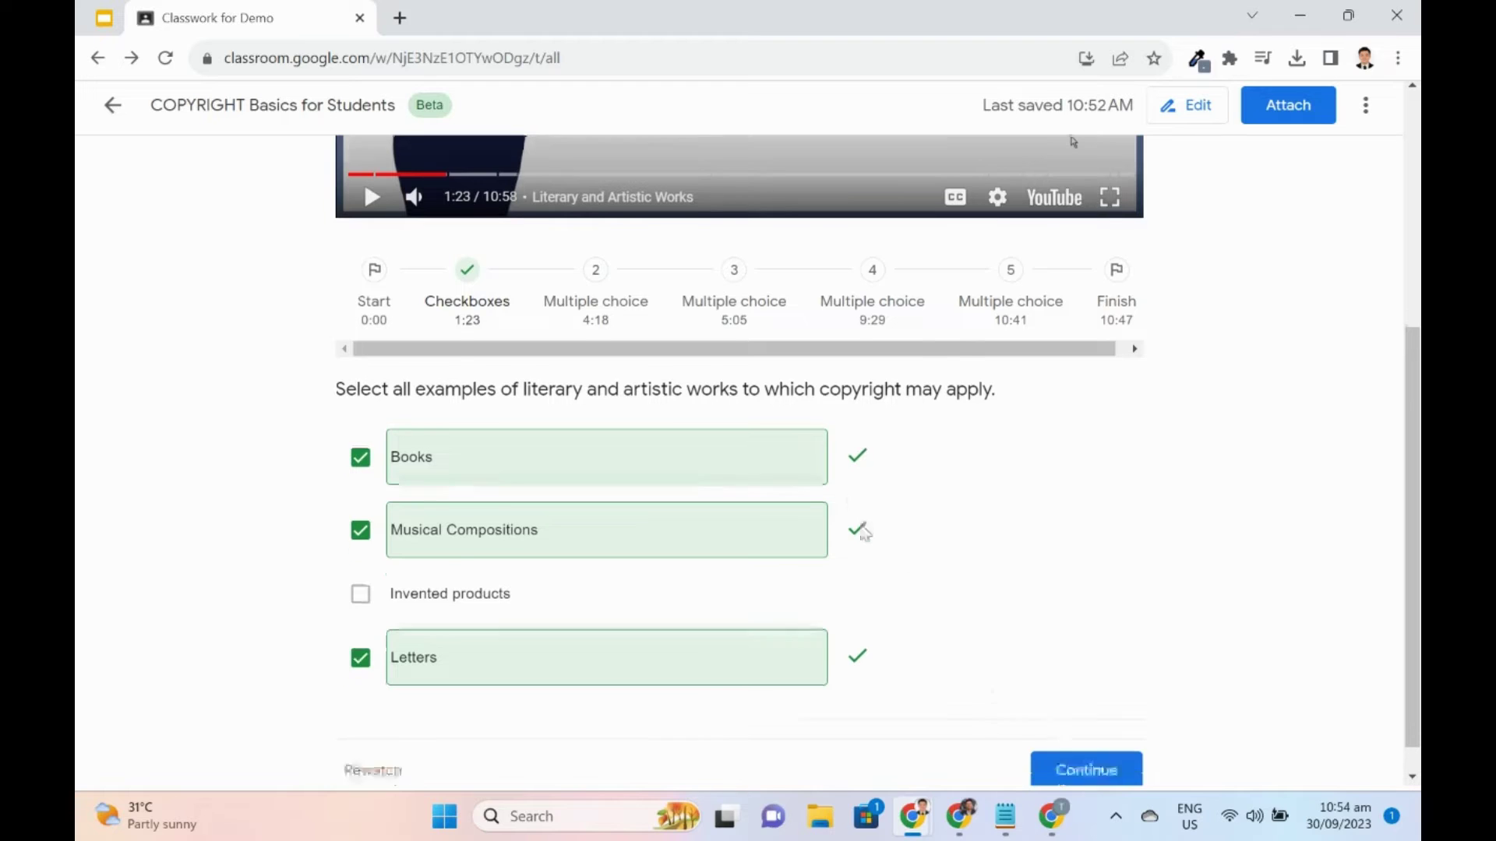
scroll(849, 546, "up", 5)
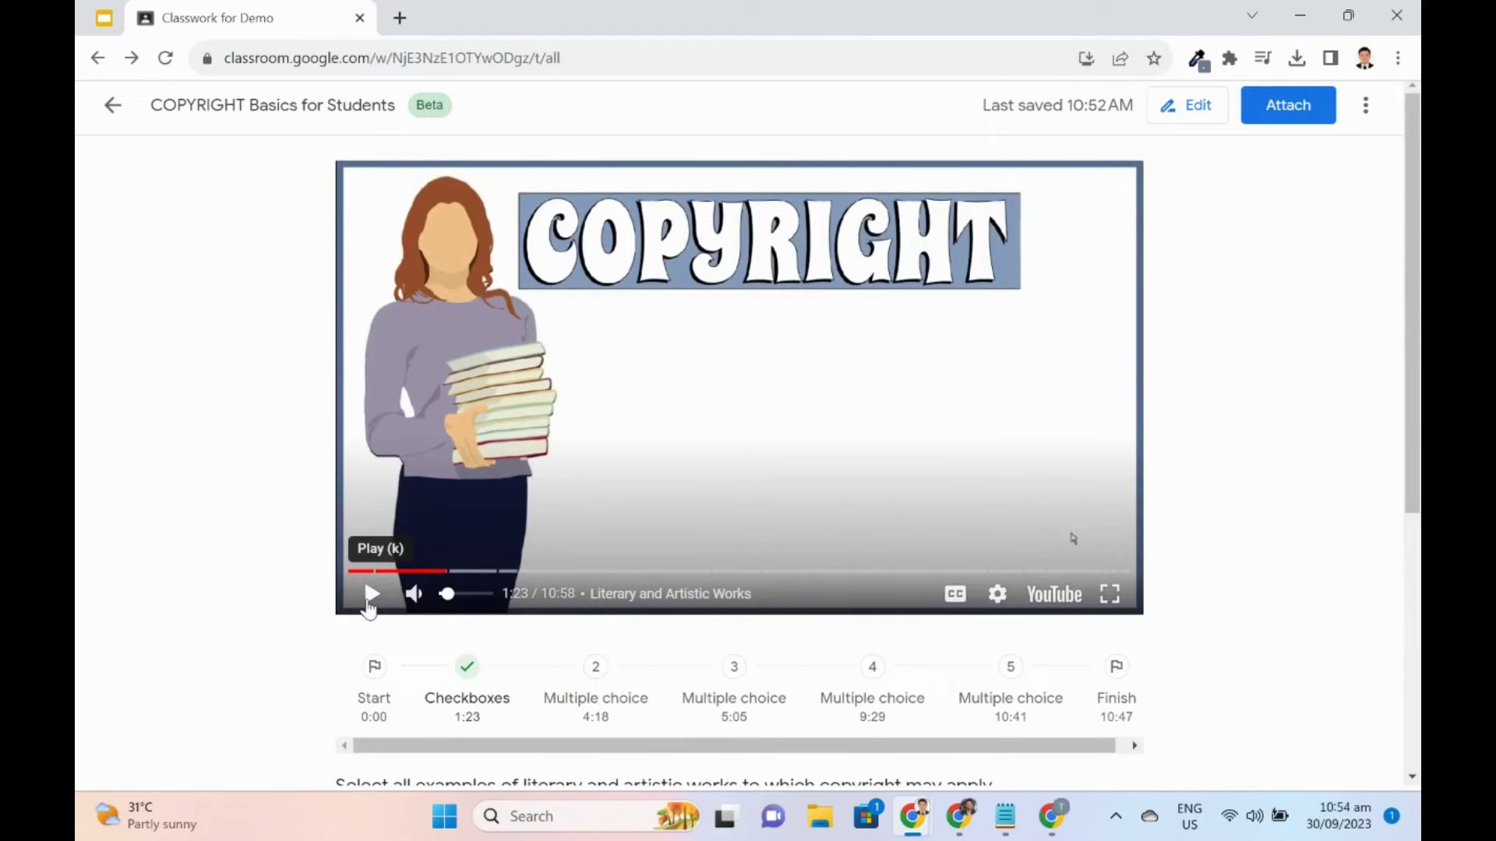
left_click(369, 606)
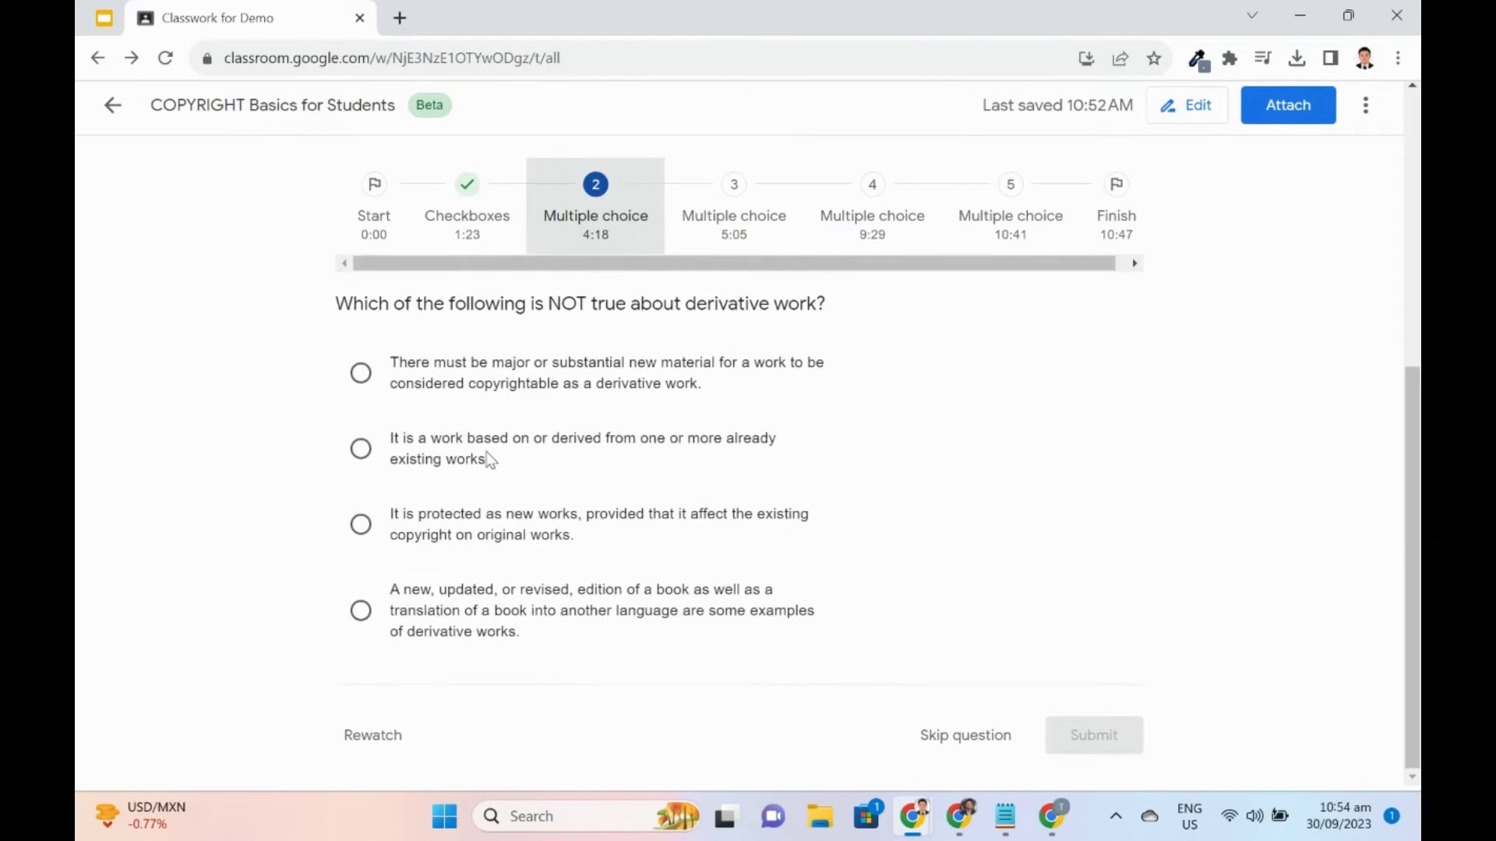
- Answer the derivative-work question, switching to the protected-as-new-works option after a wrong first try
left_click(489, 463)
left_click(1107, 743)
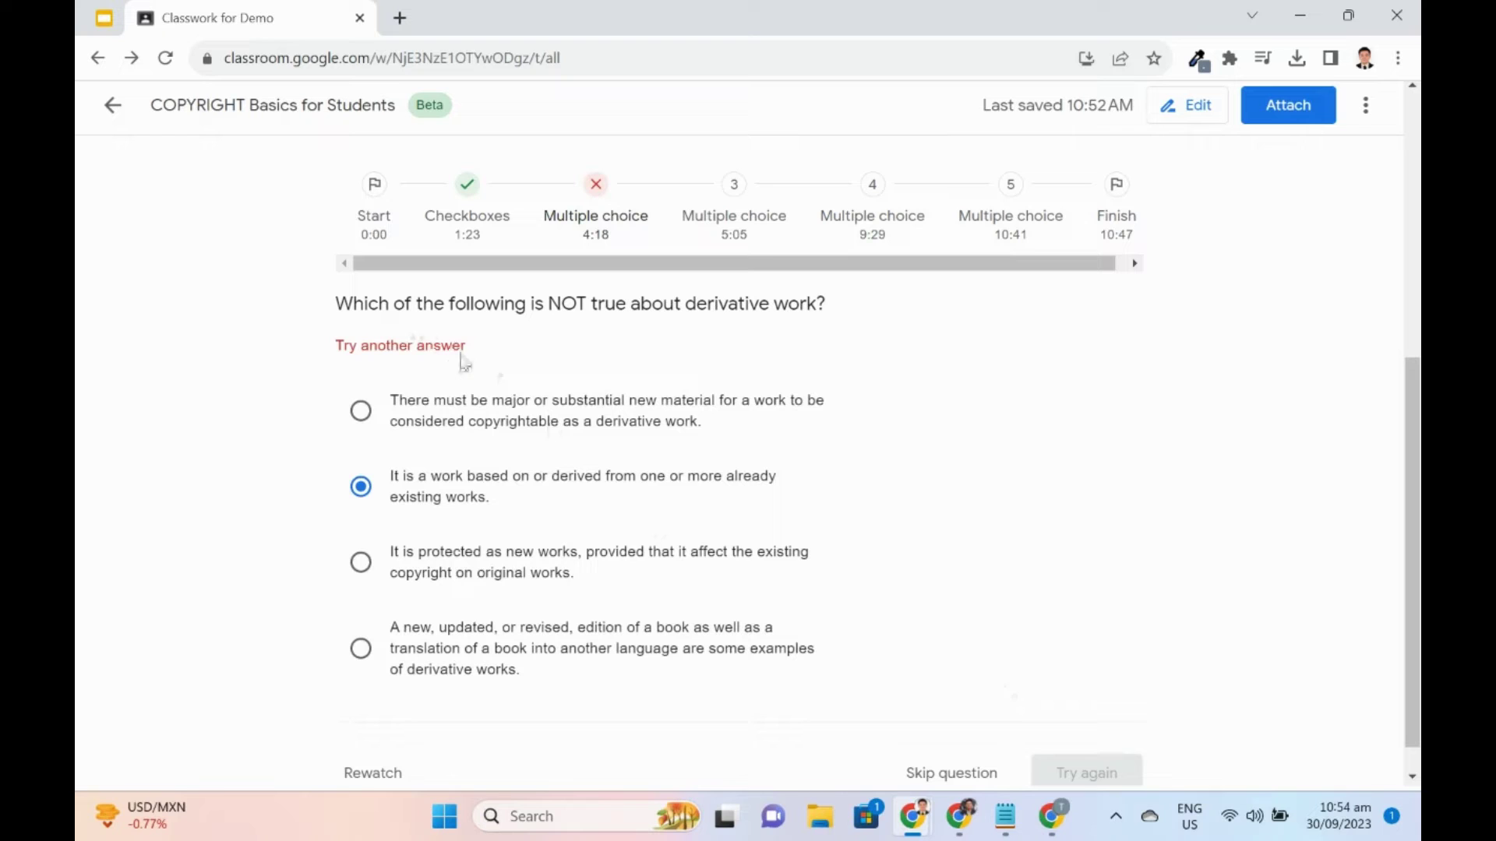
left_click(517, 571)
left_click(1120, 746)
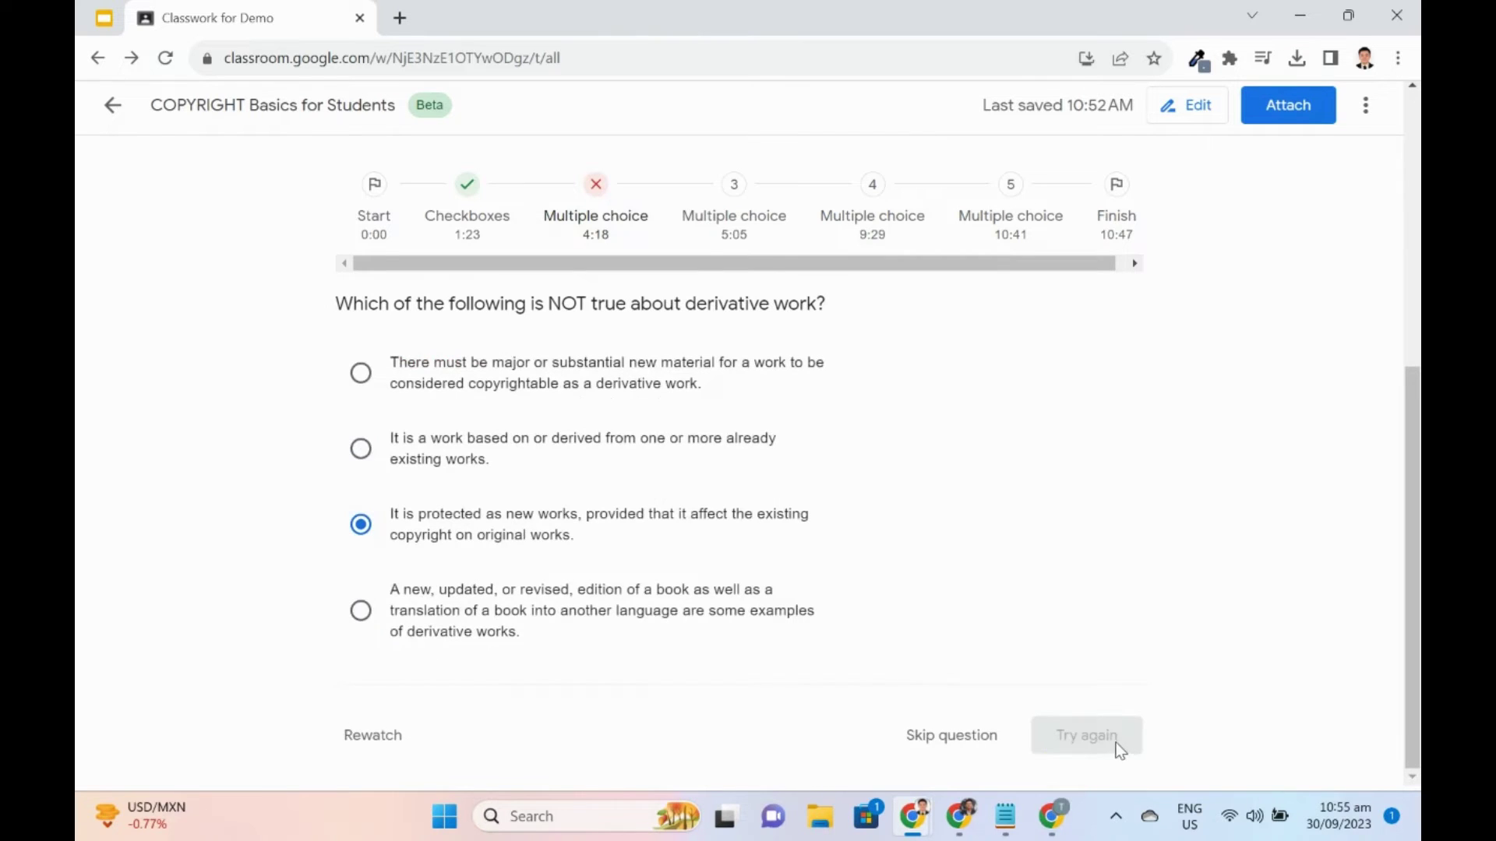
left_click(1087, 734)
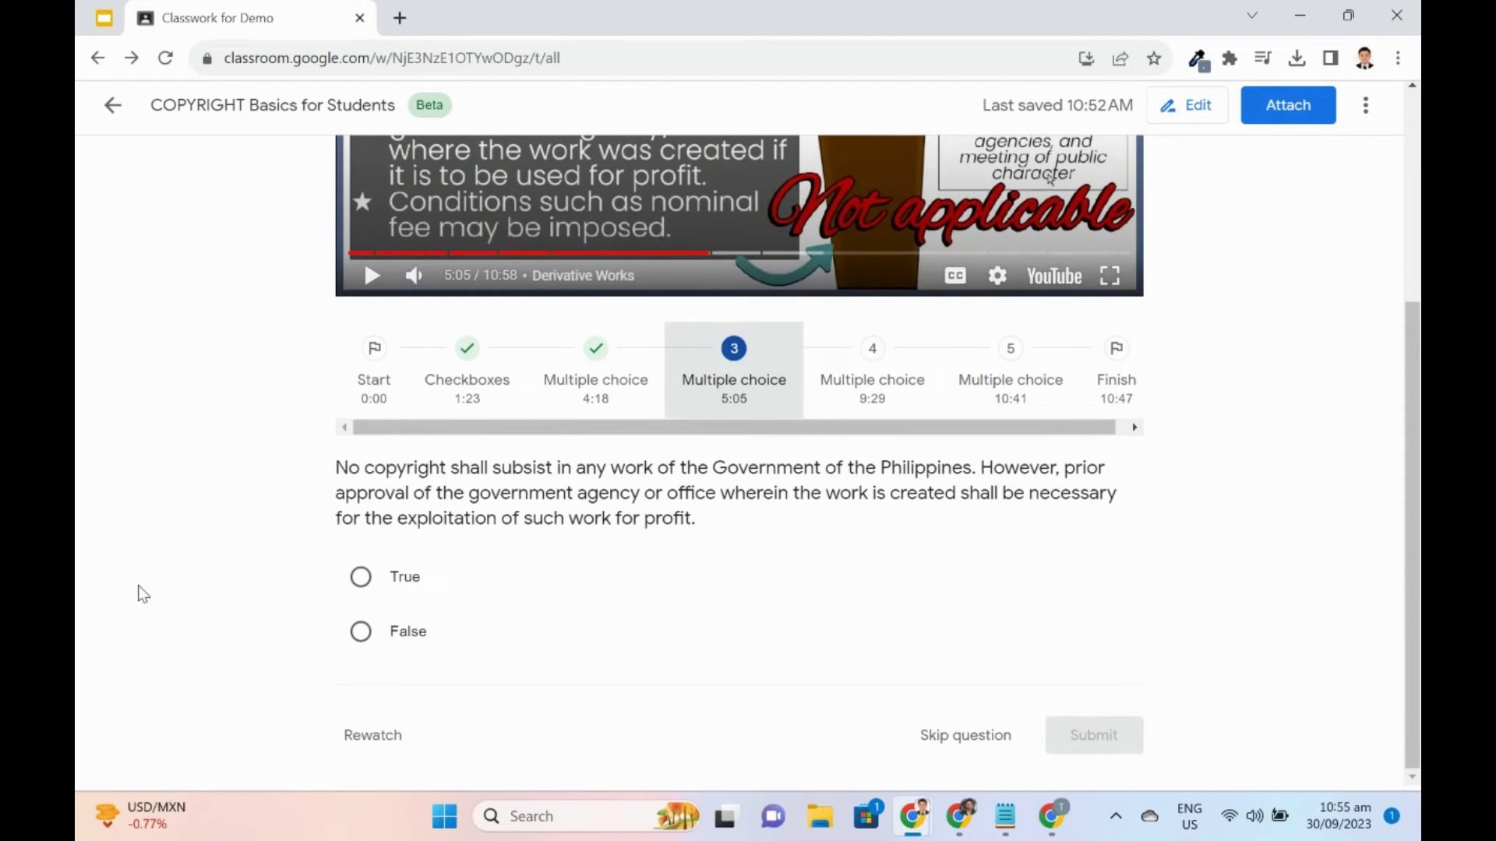
- Answer True to the government-works statement and continue the video
left_click(360, 577)
left_click(1110, 746)
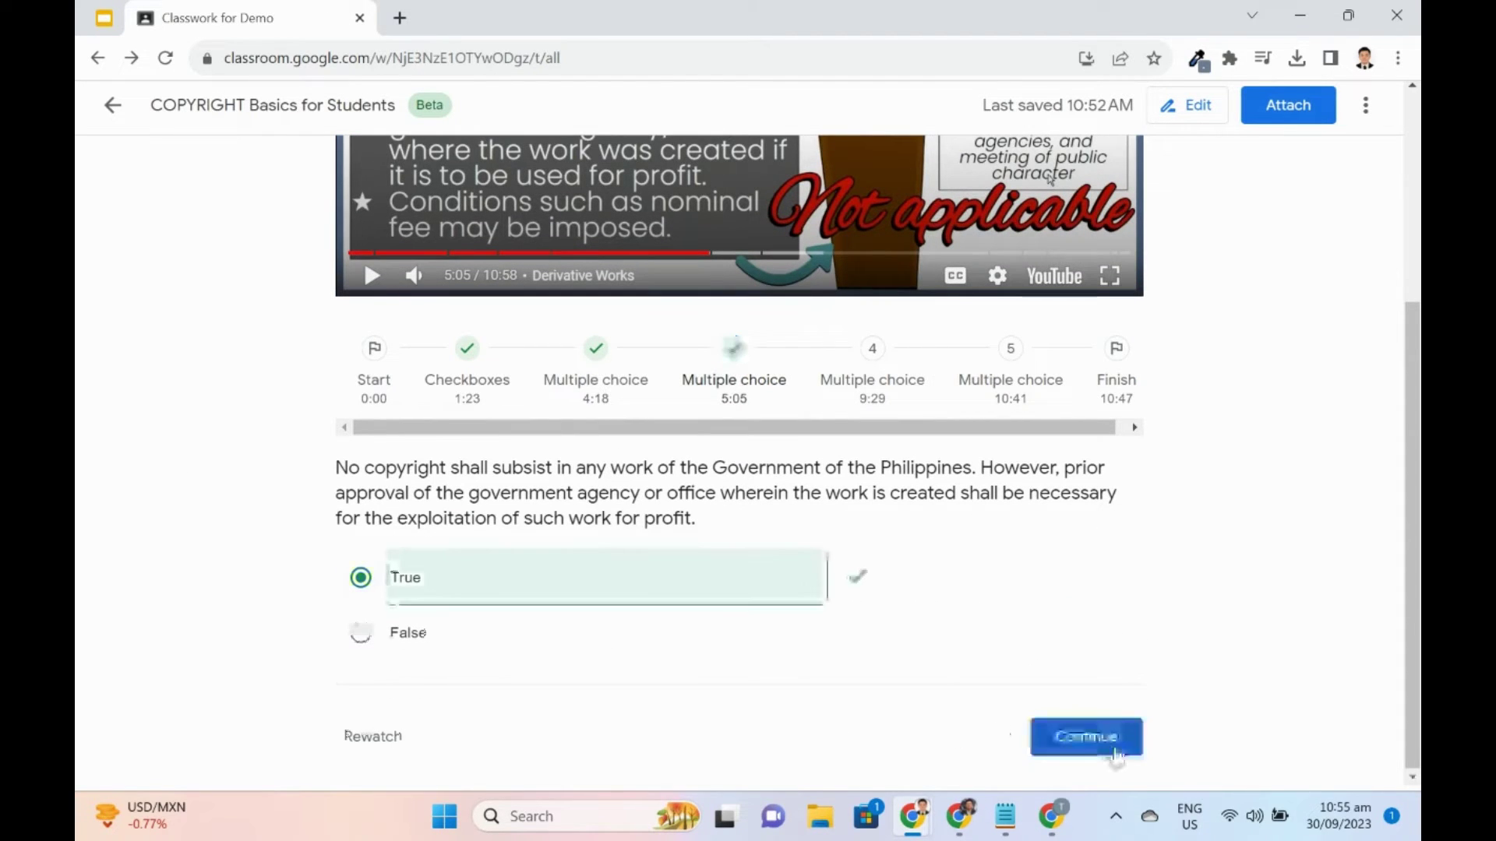
left_click(1116, 749)
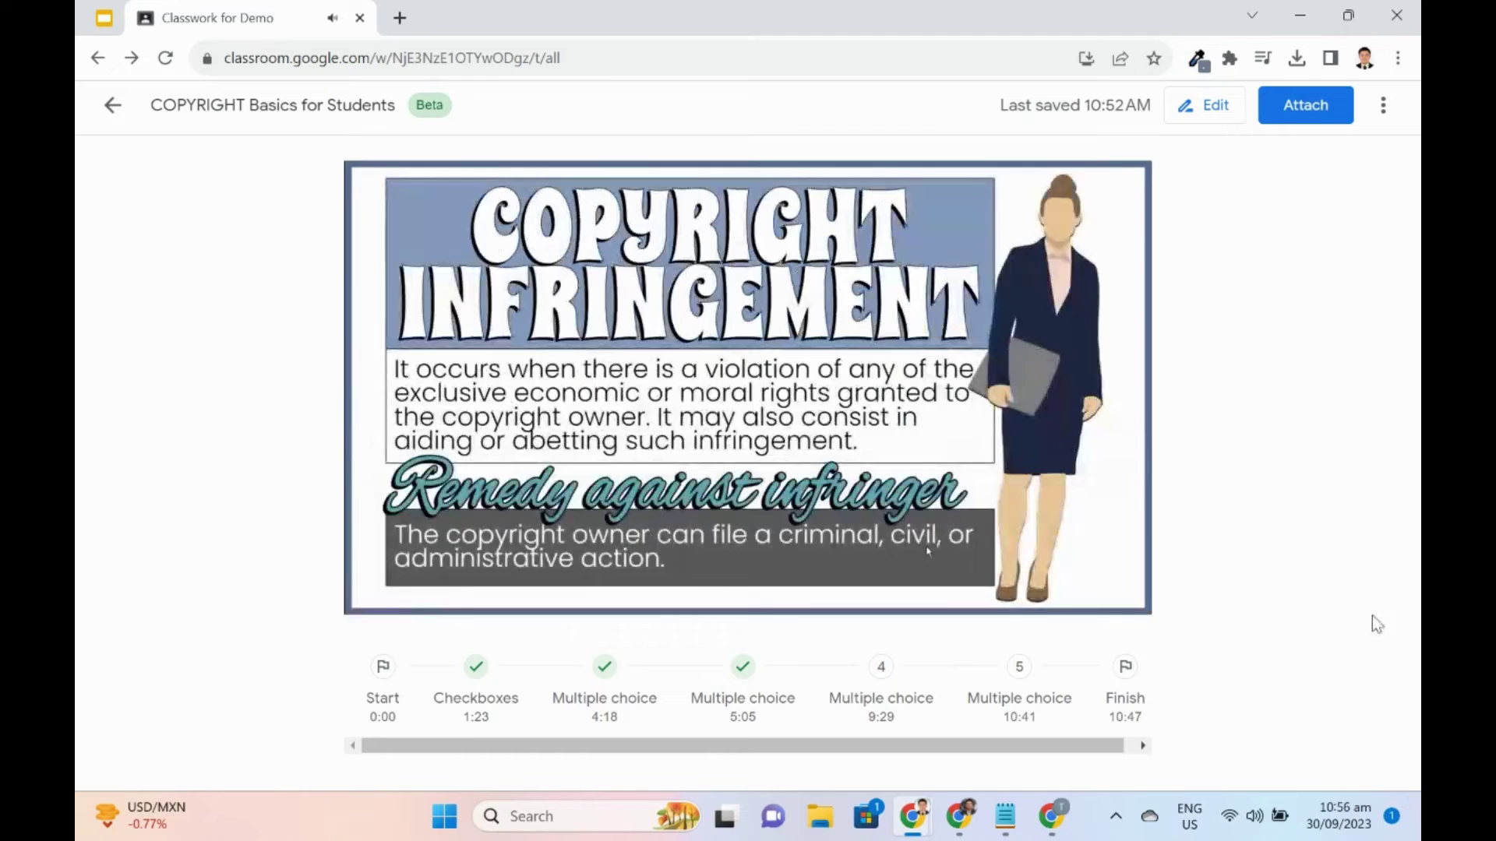
- Answer the copyright-duration question, retrying with the last-surviving-author option
left_click(667, 445)
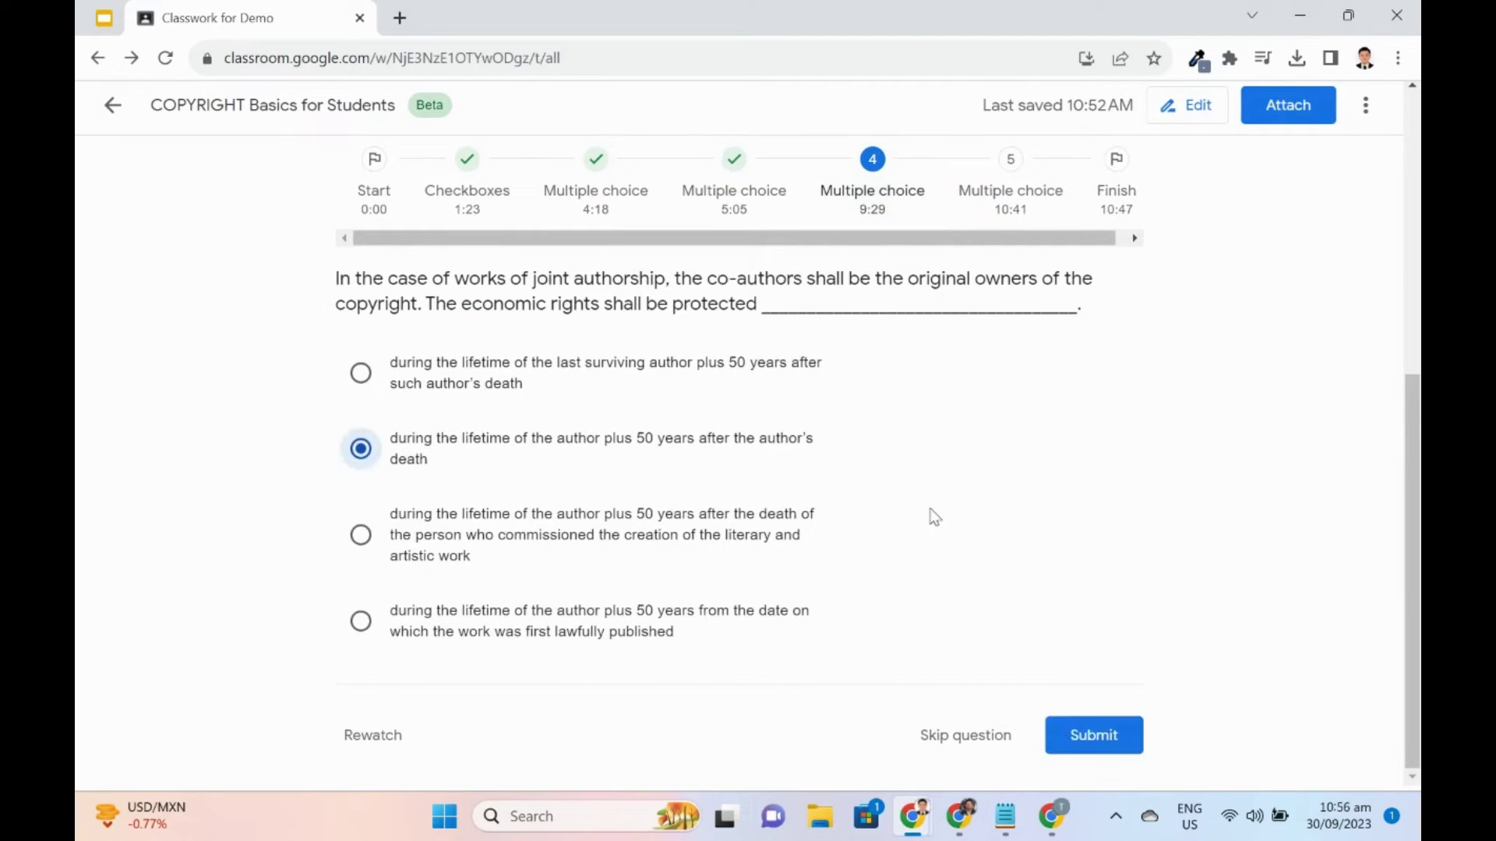
left_click(1134, 740)
left_click(759, 424)
left_click(1087, 737)
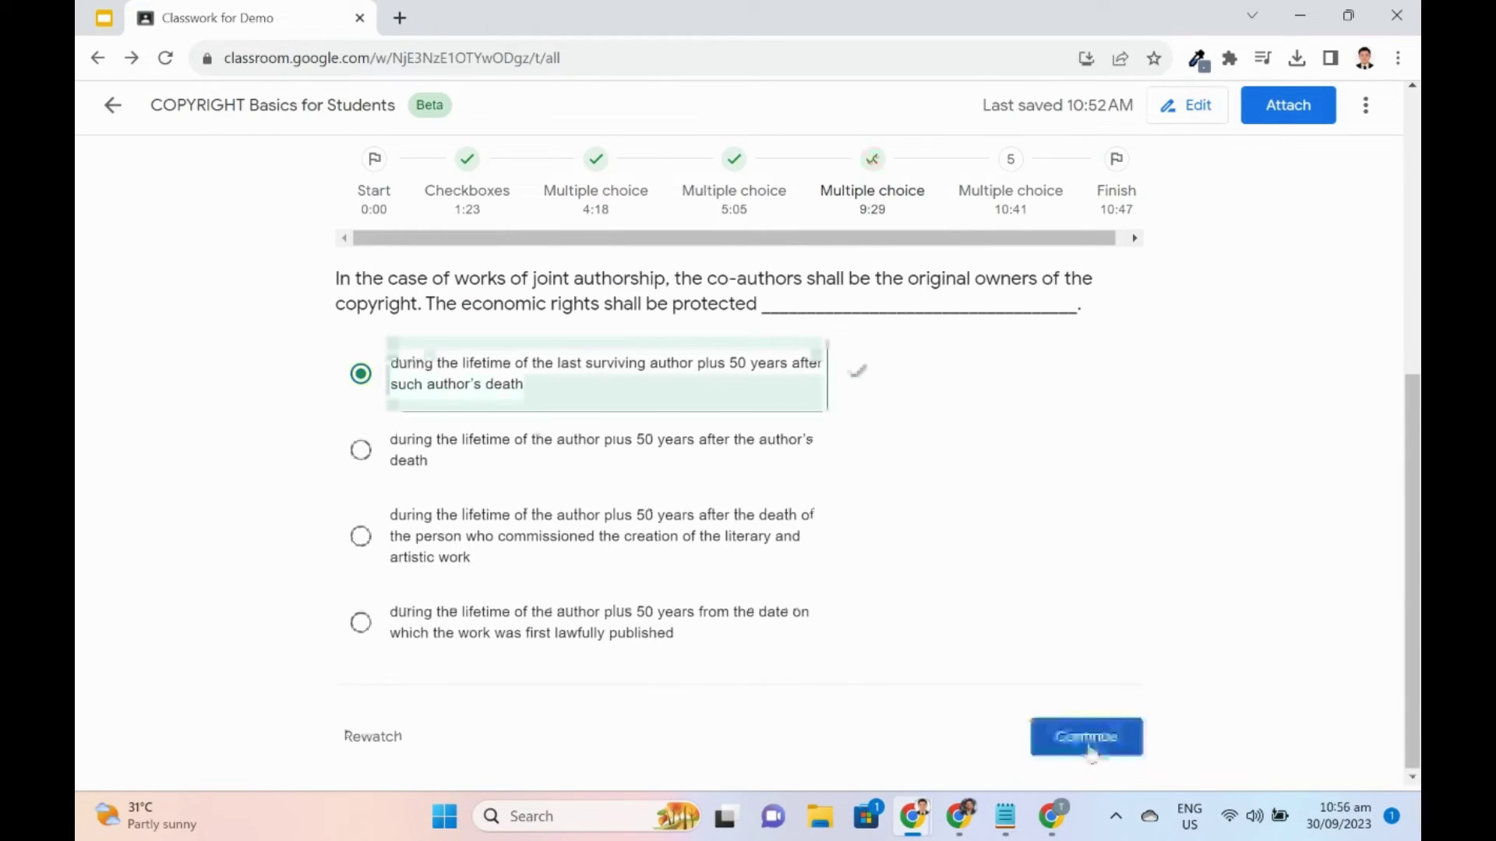
left_click(1091, 742)
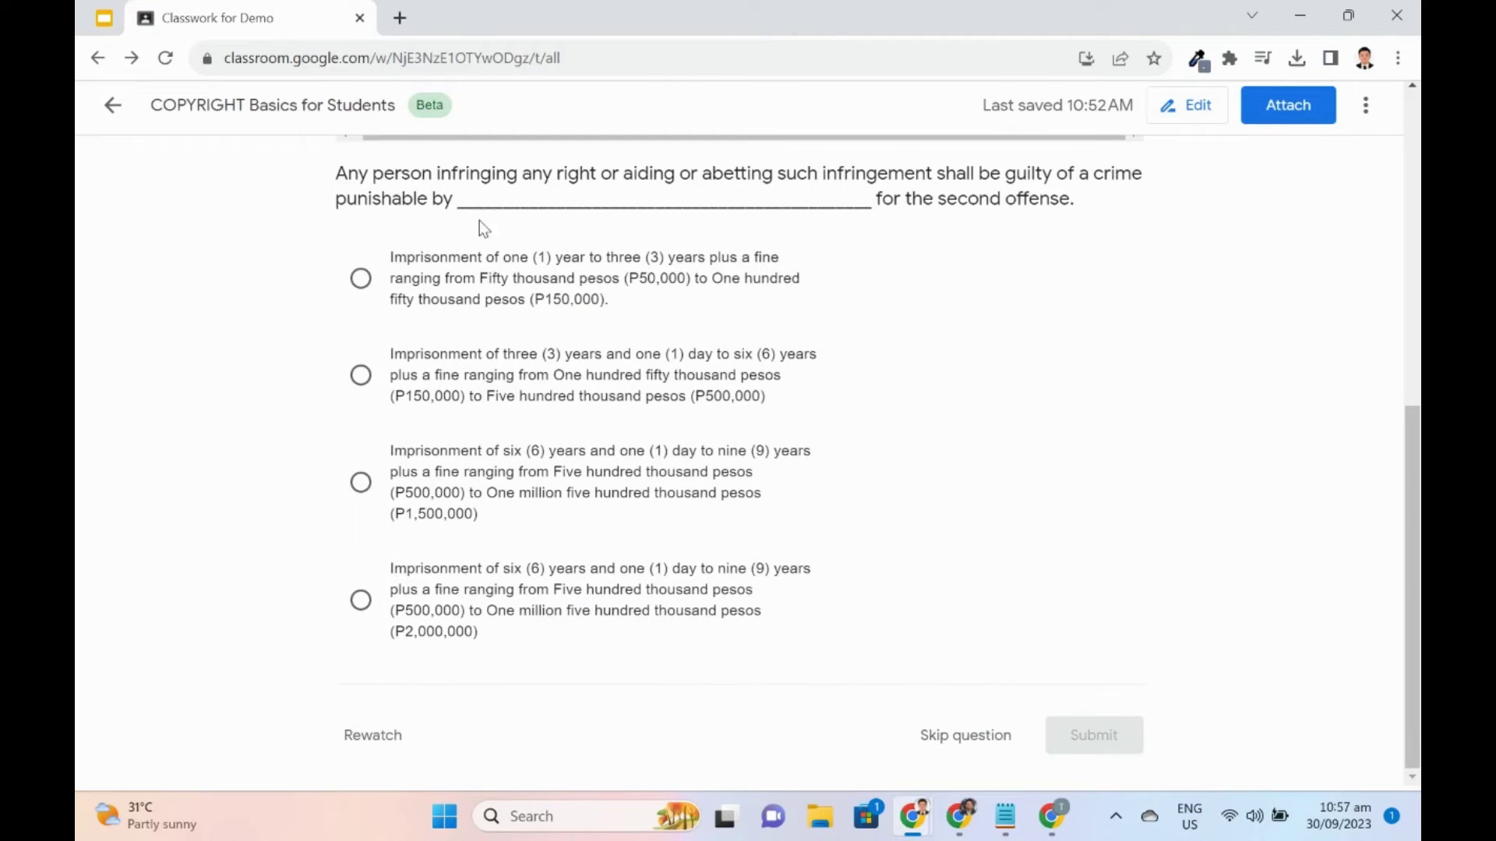
- Choose the three-year imprisonment penalty, finish the video and view the Well done! summary
left_click(521, 398)
left_click(1090, 736)
left_click(1087, 737)
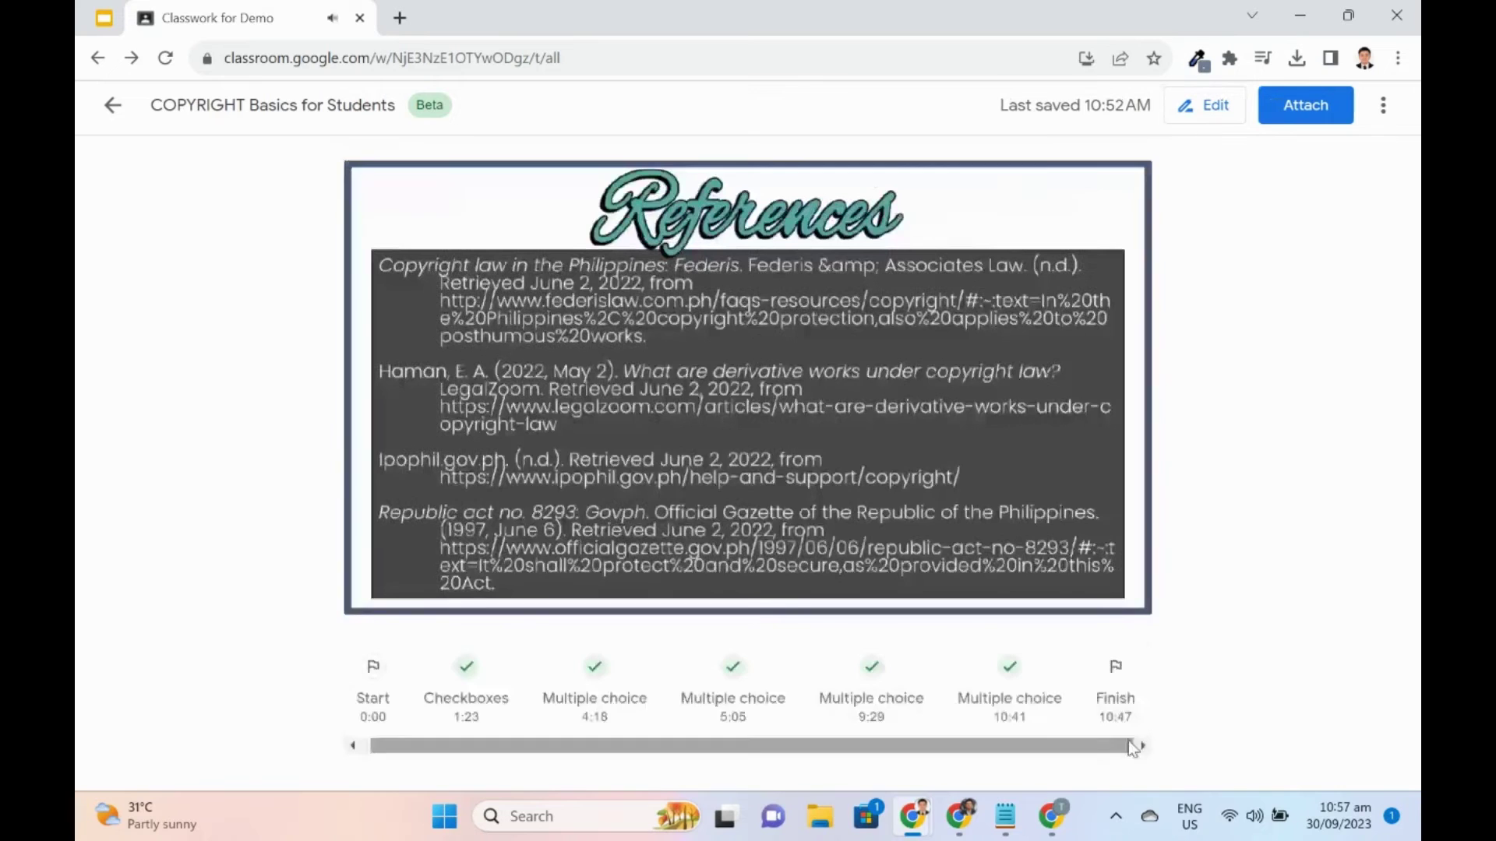
left_click(1091, 737)
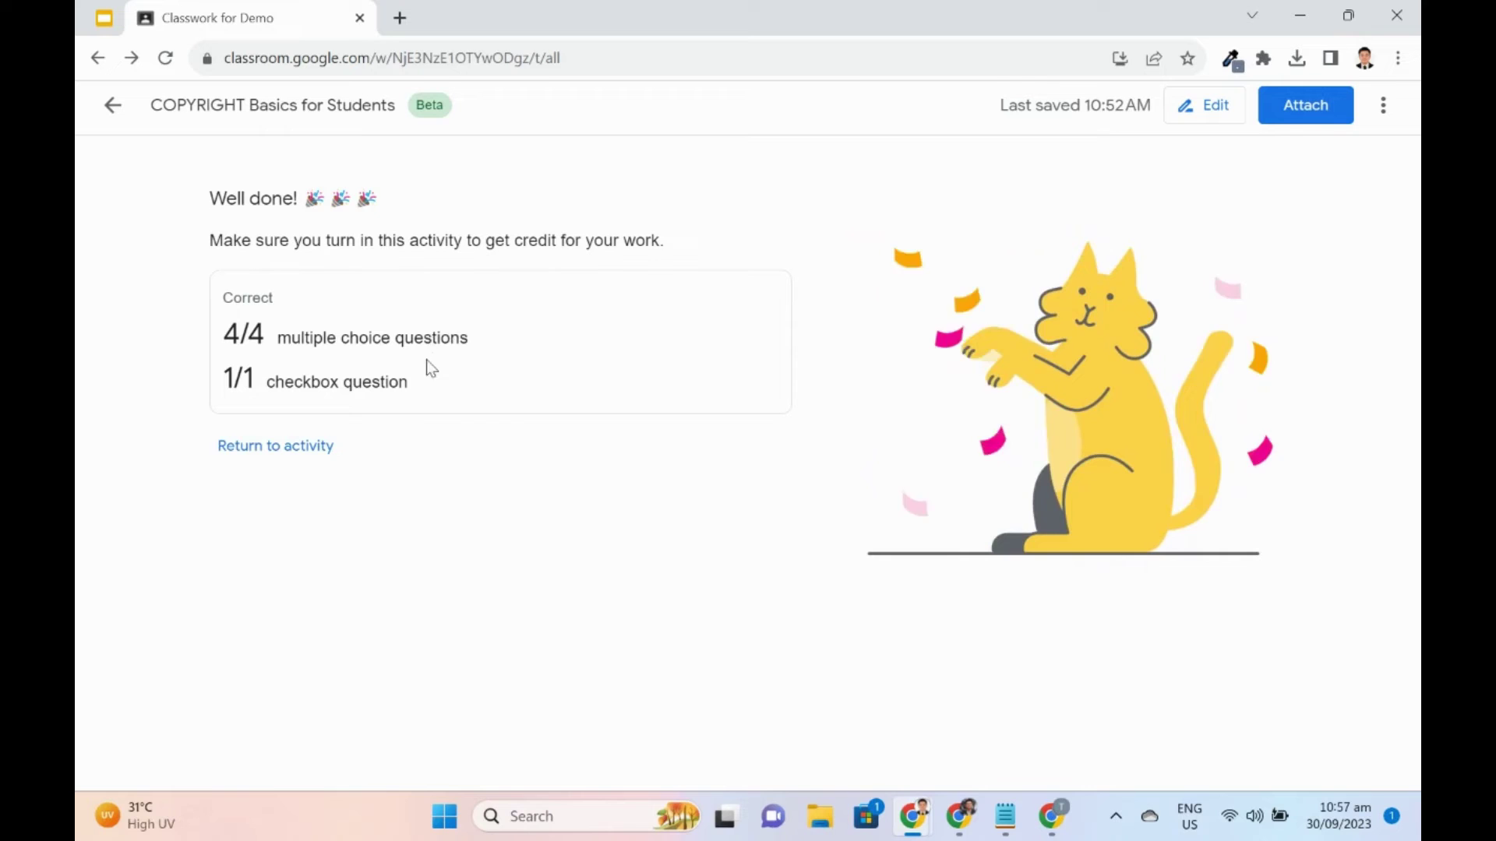
- Leave the preview and set the due date to Oct 2, closing submissions afterwards
left_click(1192, 104)
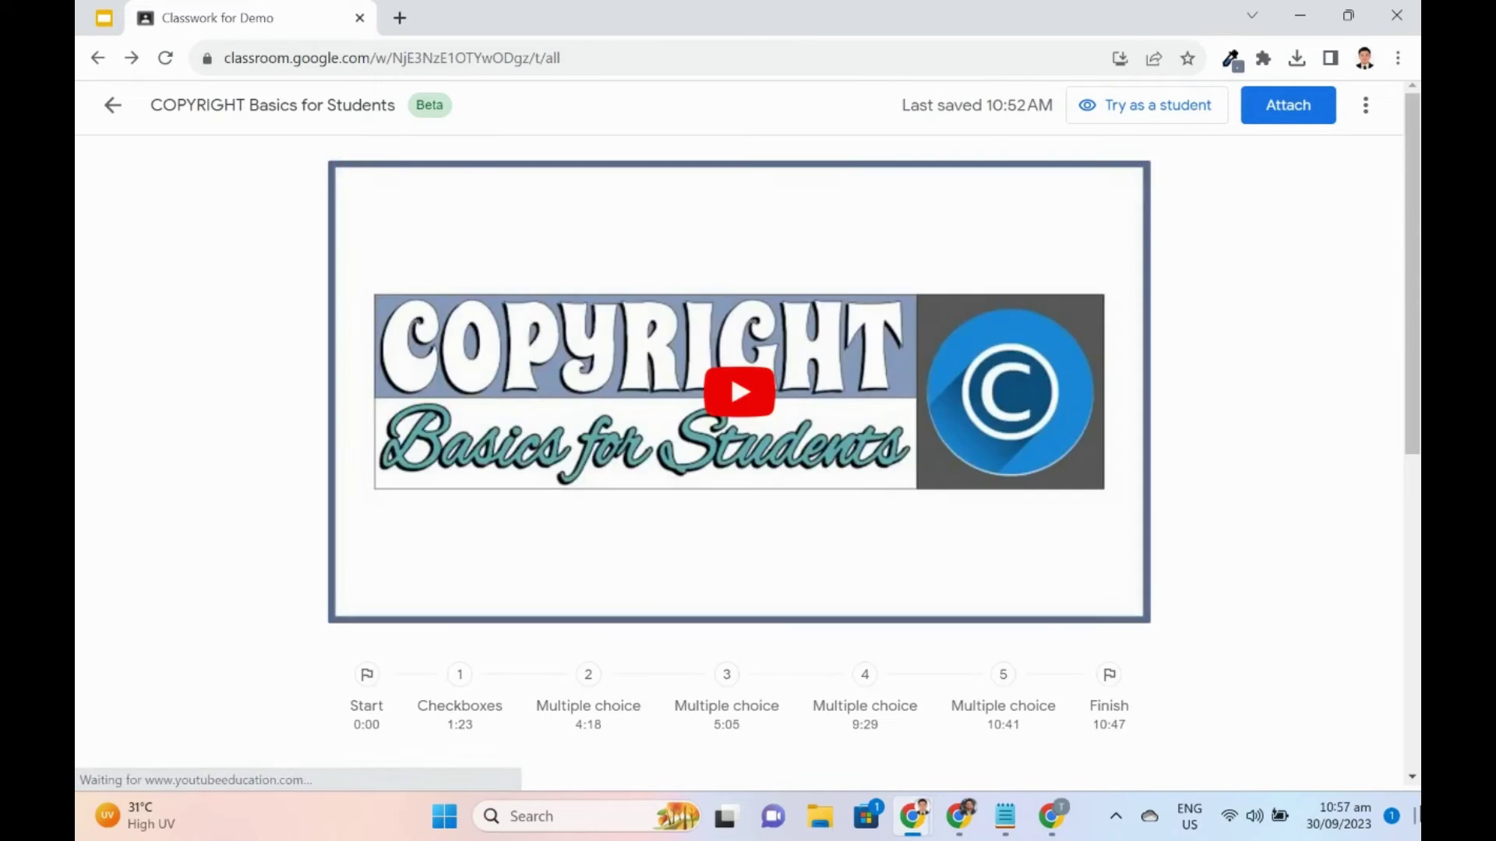
scroll(1042, 648, "down", 5)
scroll(1048, 654, "down", 2)
scroll(1048, 655, "up", 8)
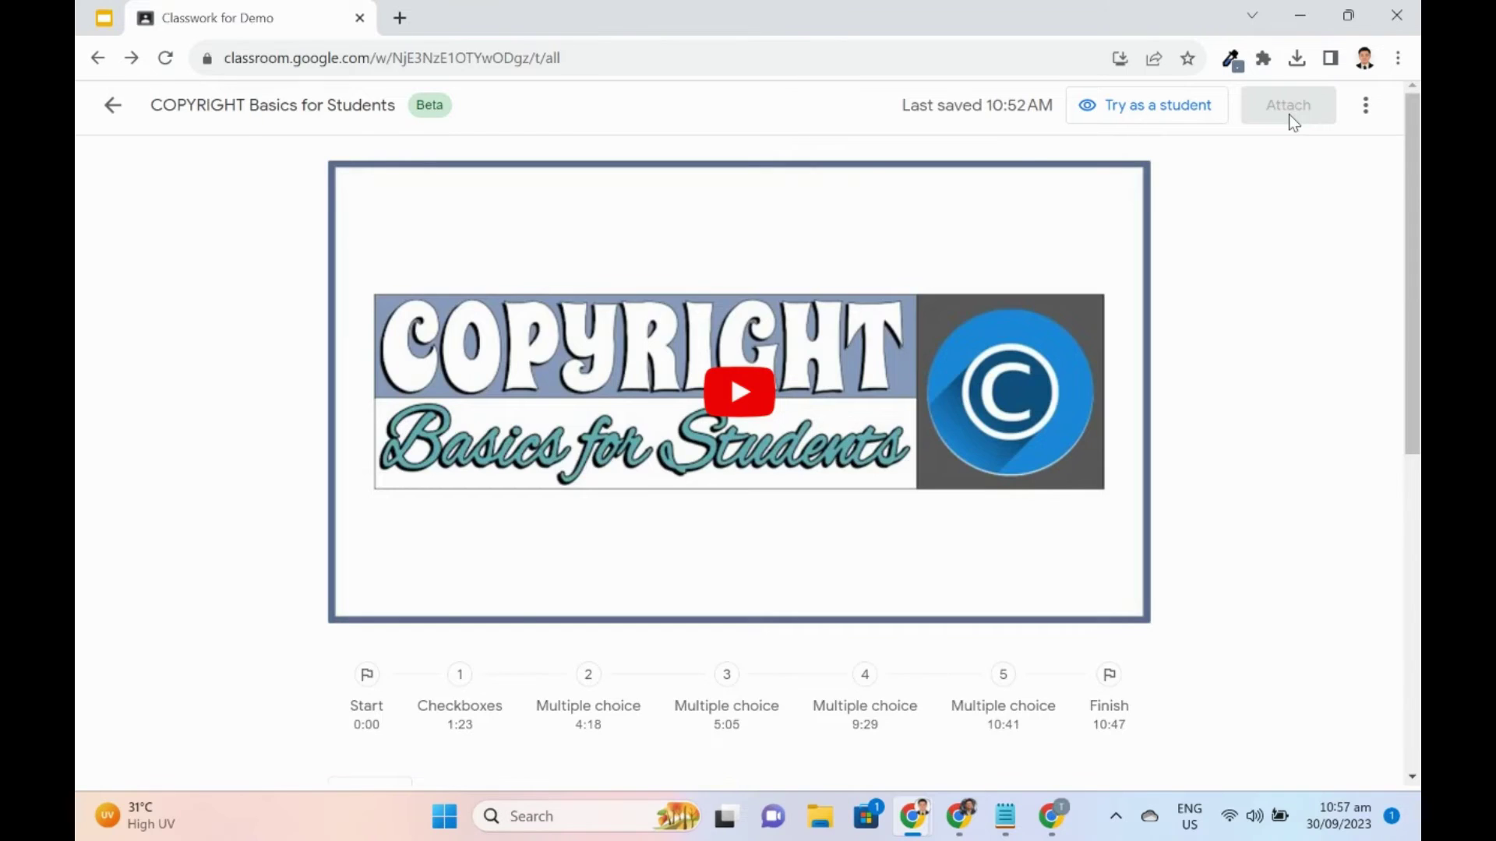
left_click(1126, 352)
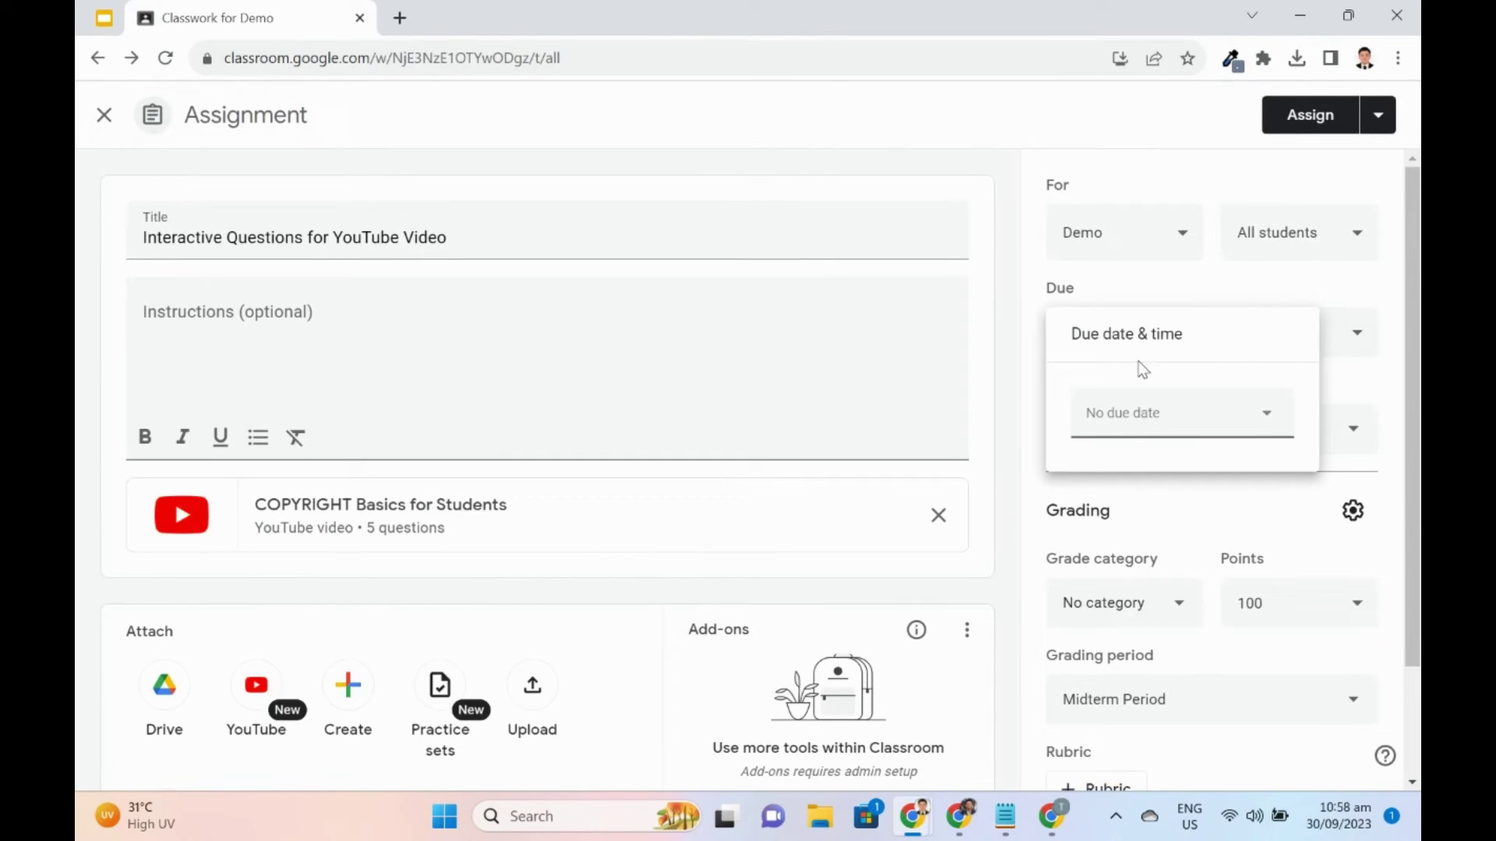
left_click(1149, 428)
left_click(1128, 515)
left_click(1084, 426)
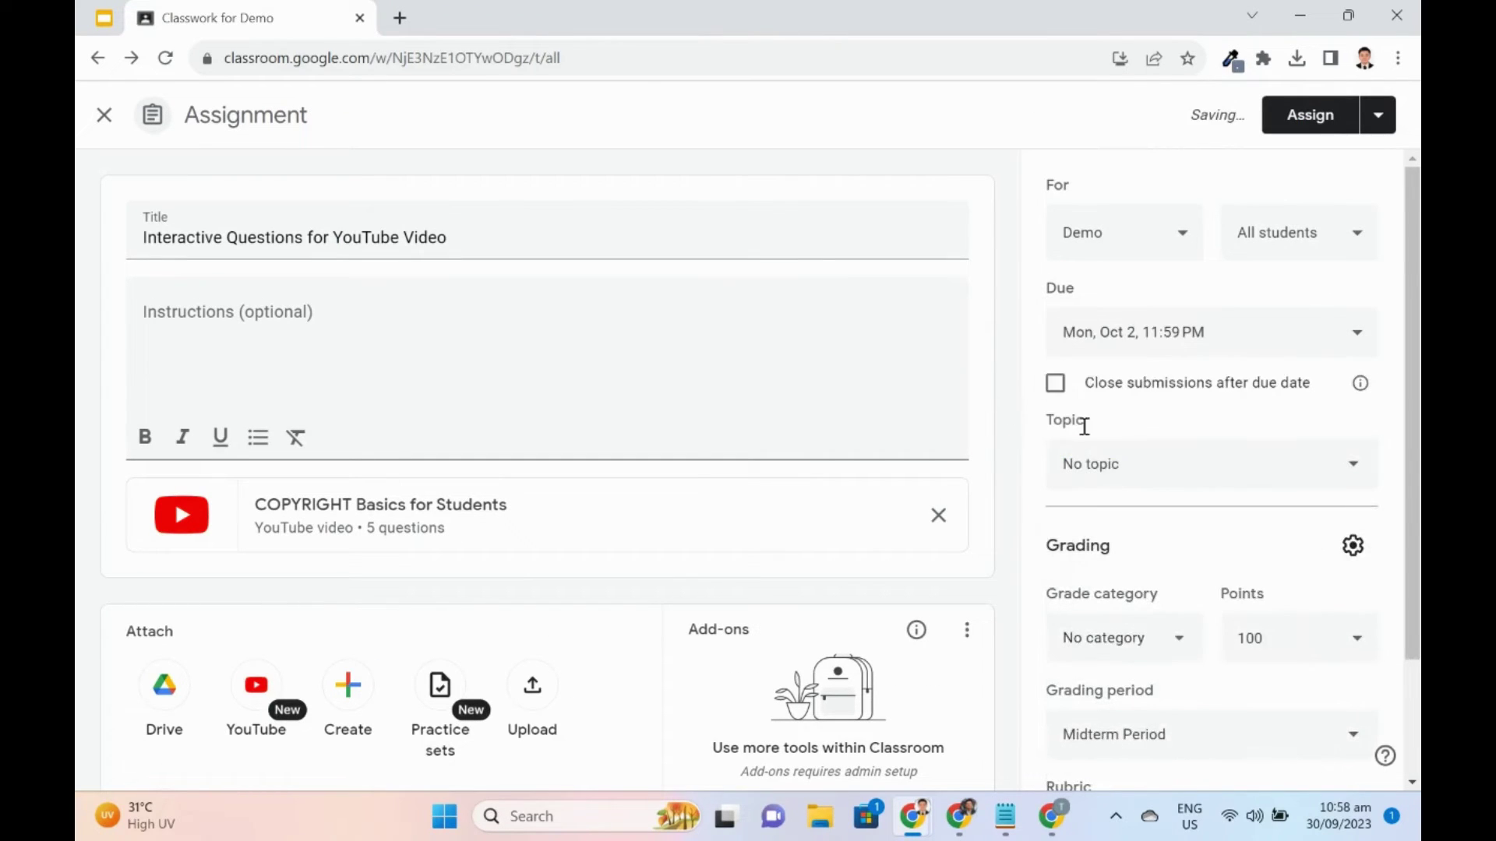
- File the assignment under Demo Topic as Seatwork in Midterm Period and assign it
left_click(1094, 466)
left_click(1119, 621)
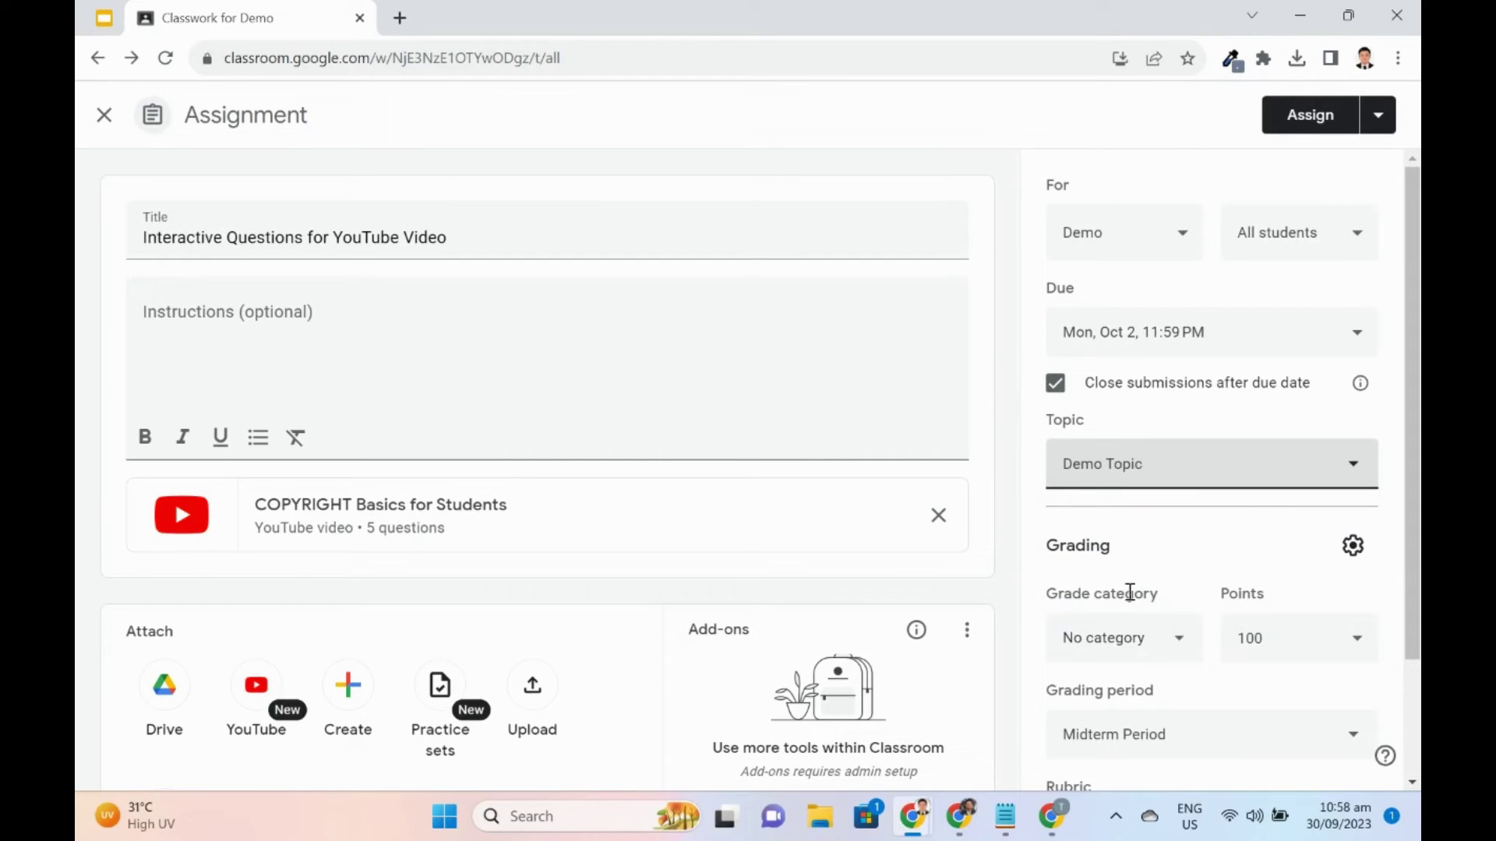
left_click(1118, 639)
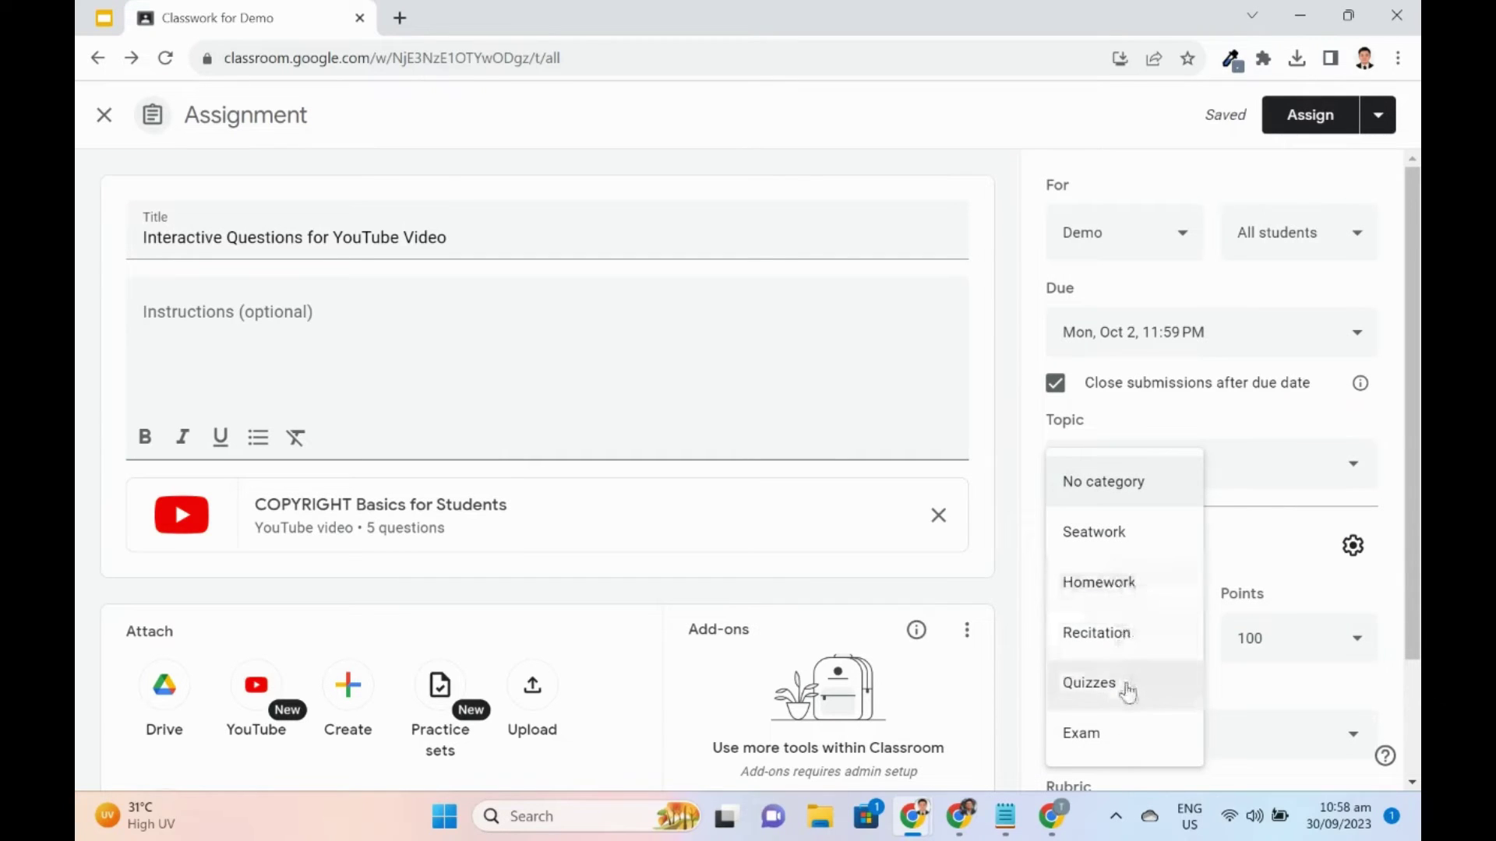
left_click(1122, 532)
scroll(1215, 670, "down", 1)
left_click(1170, 647)
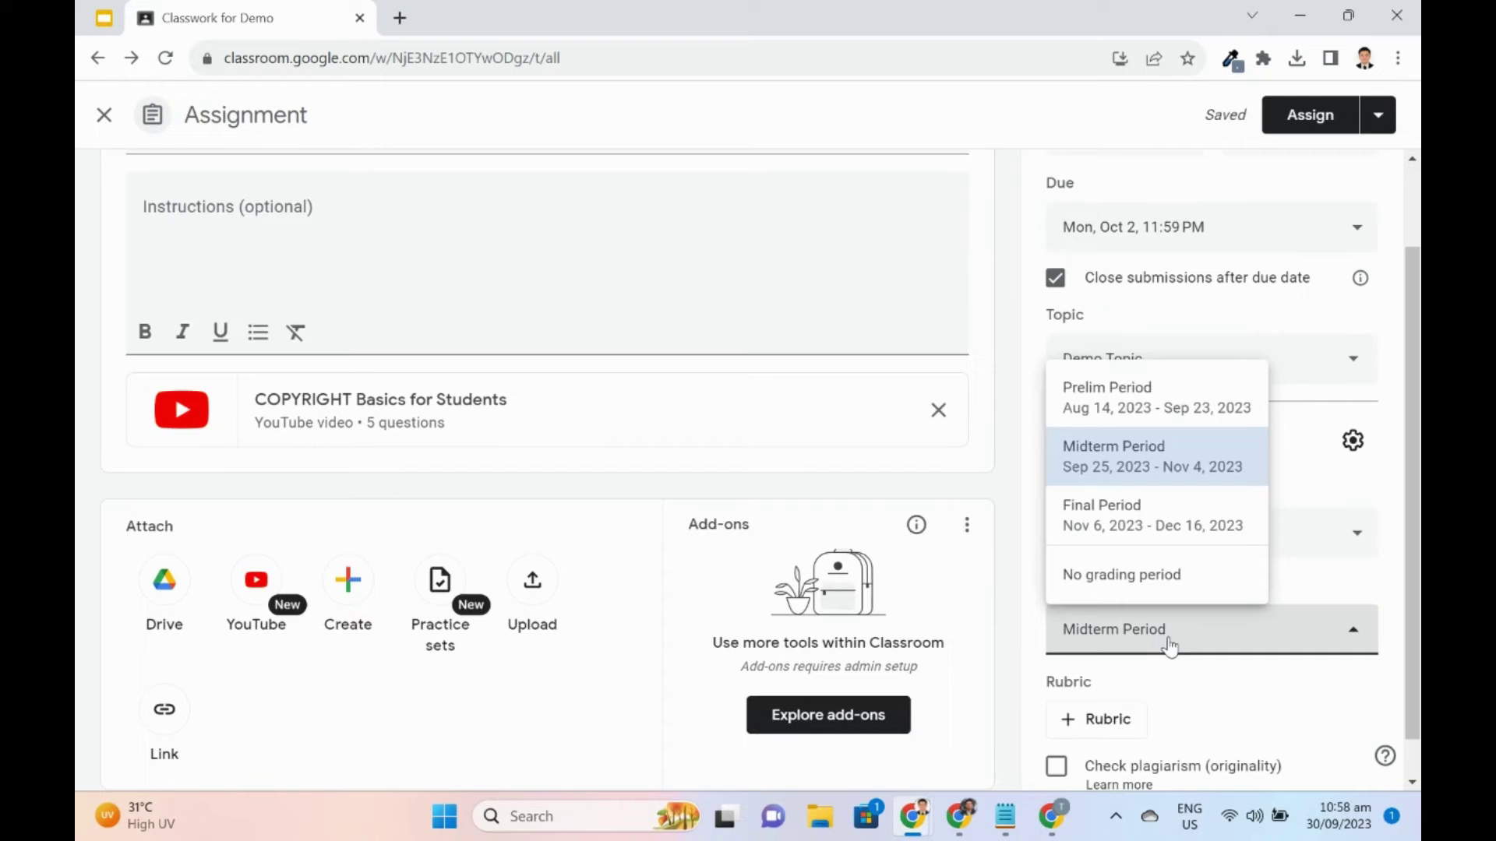
left_click(1170, 646)
scroll(1174, 649, "down", 1)
scroll(1174, 559, "up", 2)
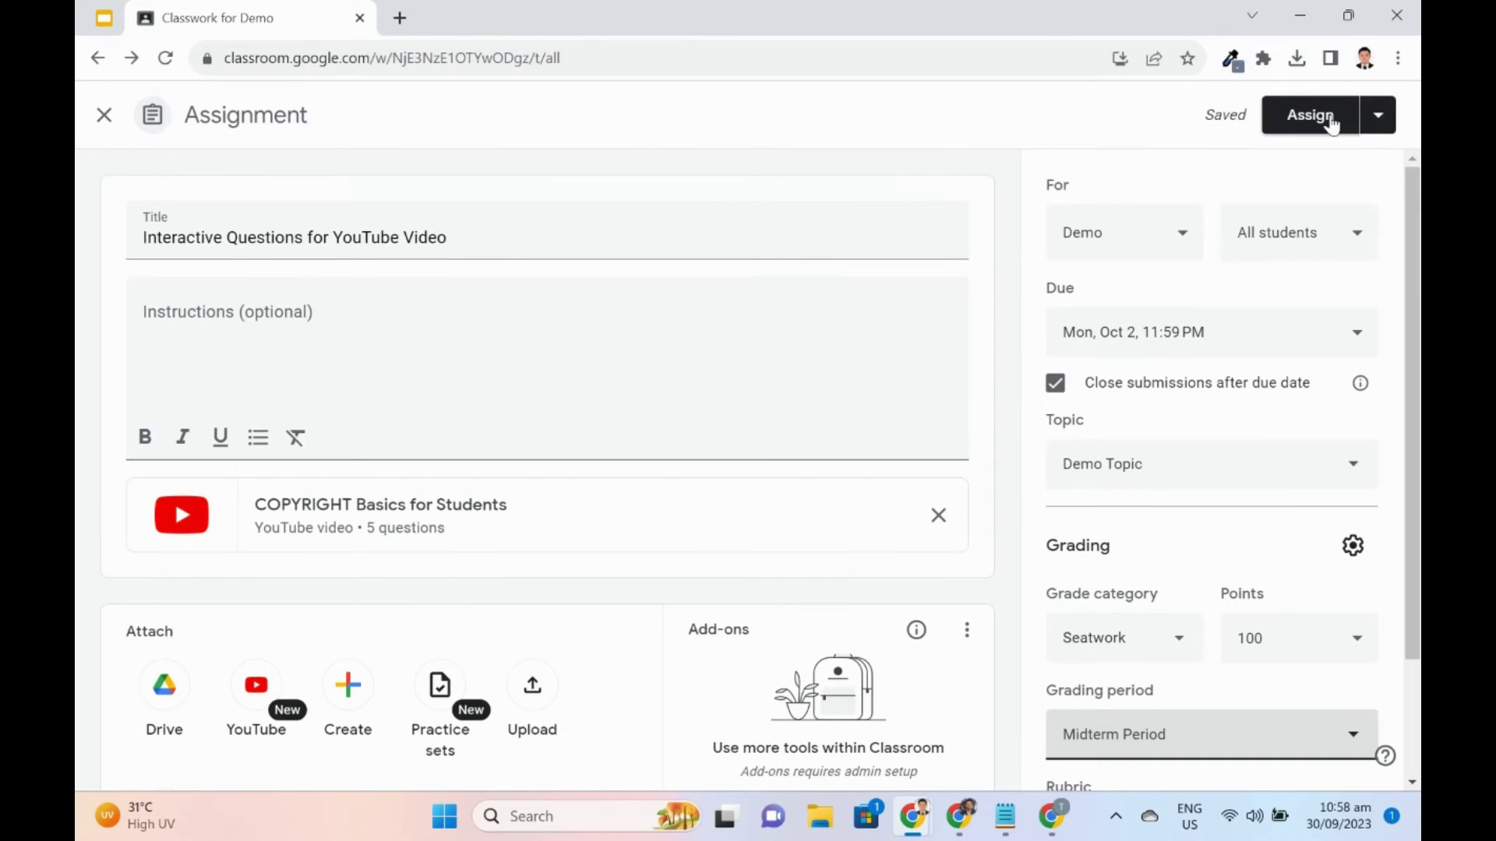
left_click(1331, 120)
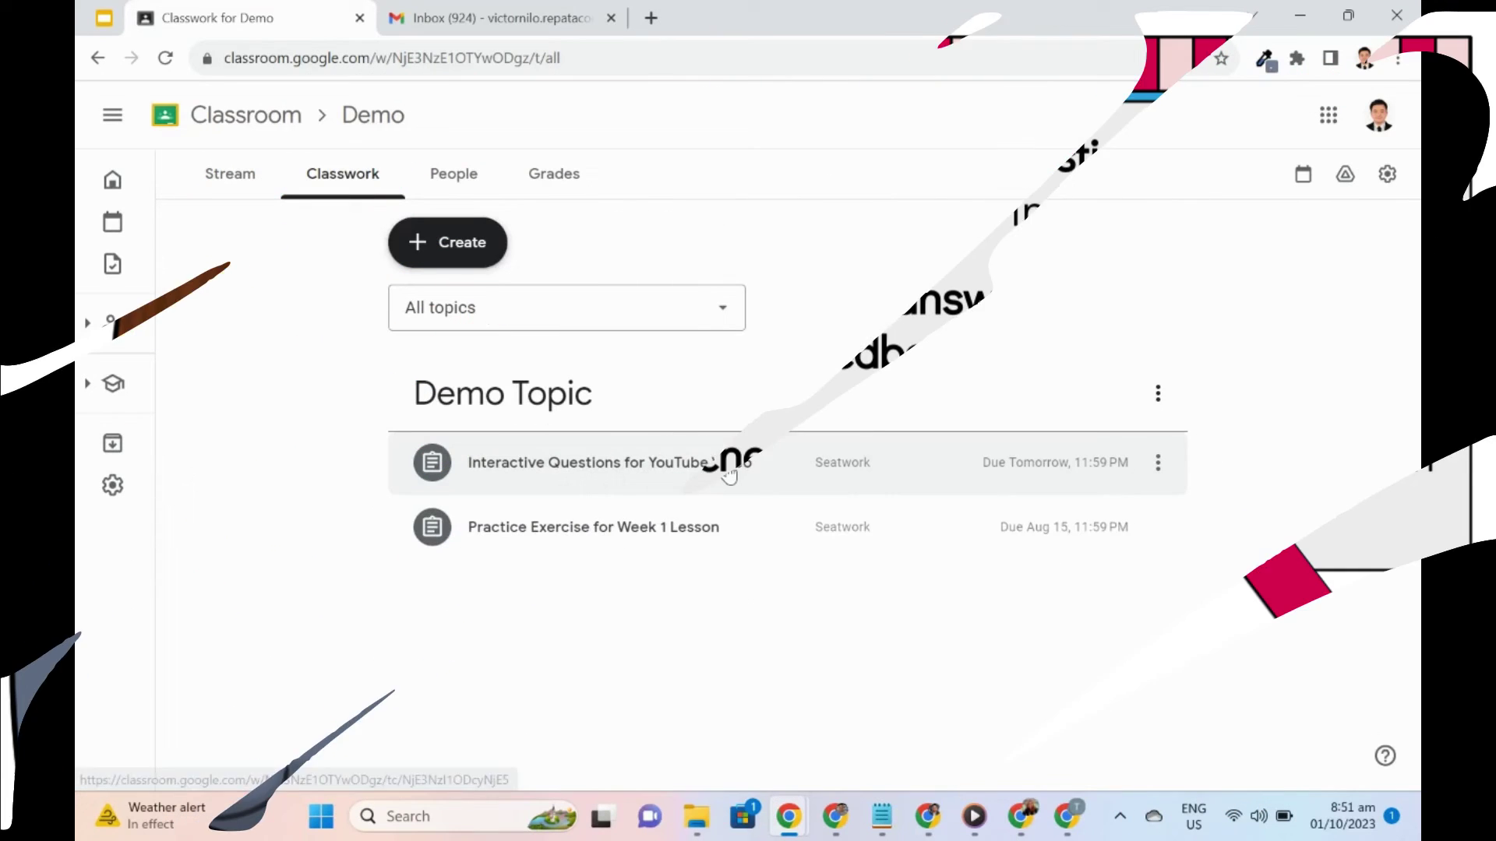
- Open Review work for the video assignment, check Problem 4 insights, and open the retrying student's submission
left_click(729, 462)
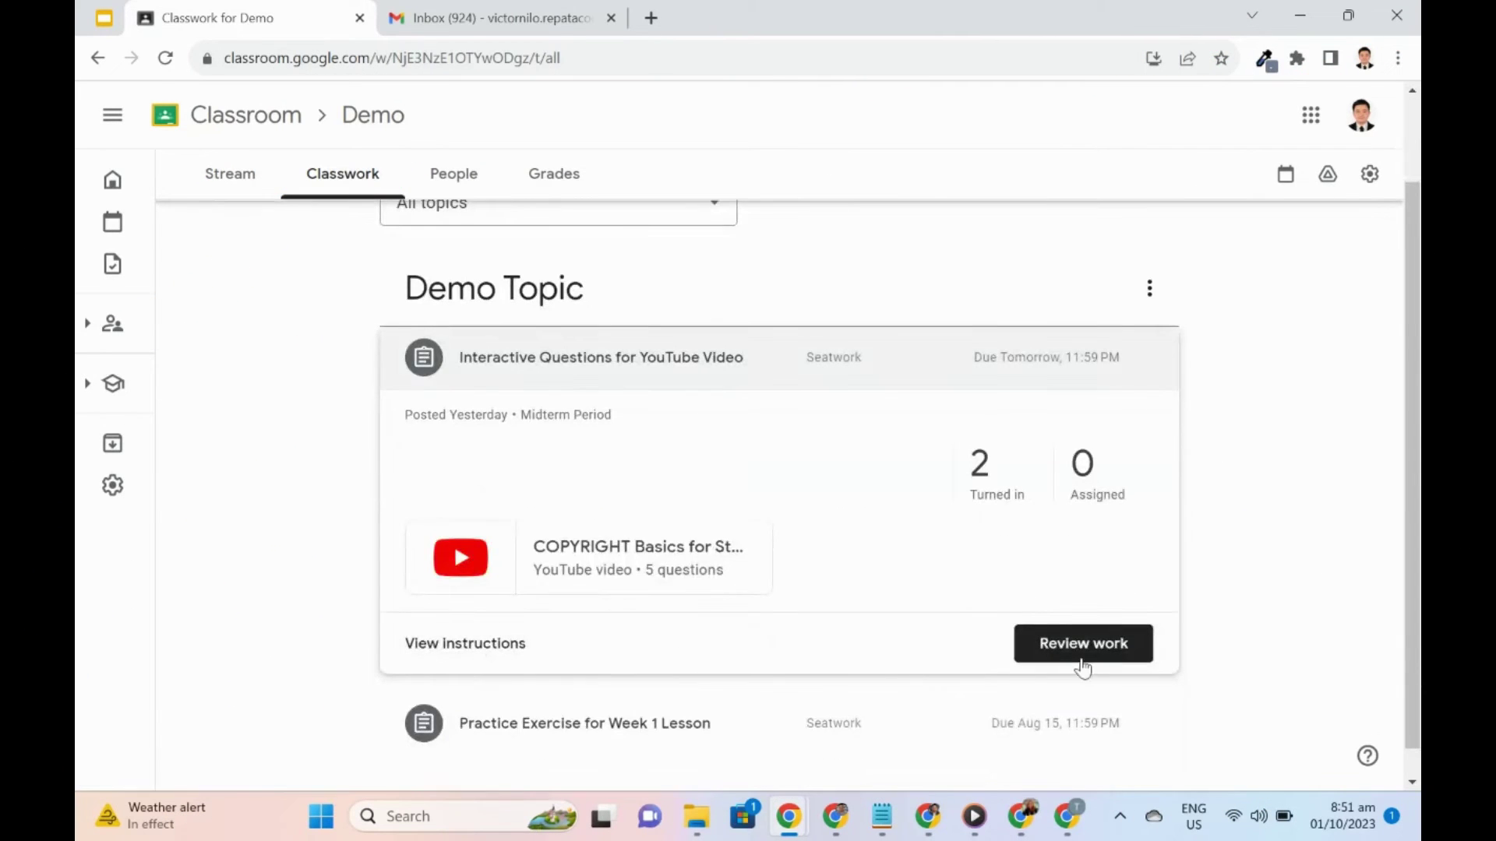
left_click(1081, 655)
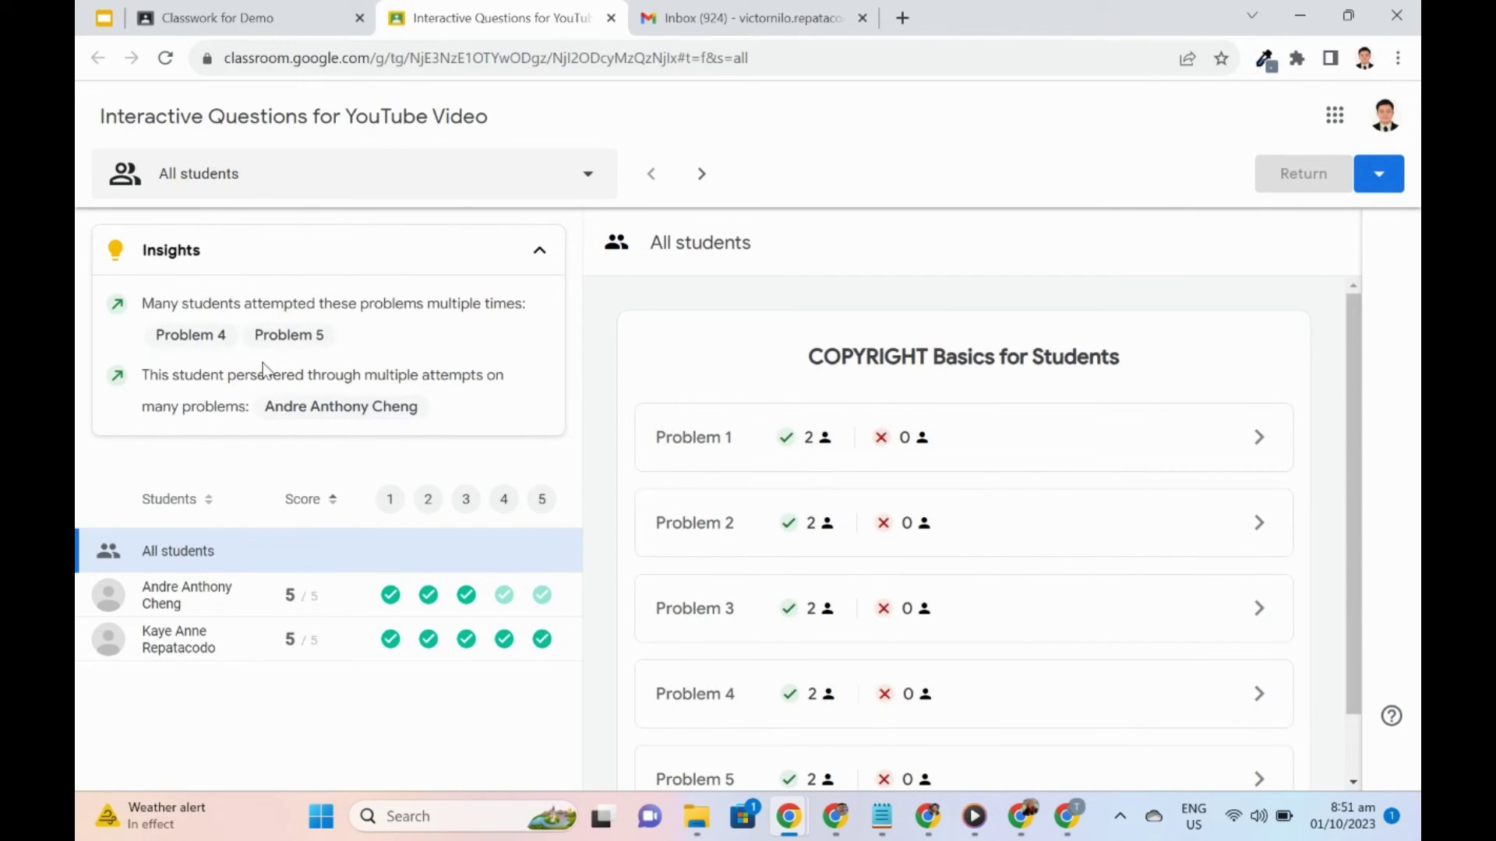
left_click(210, 342)
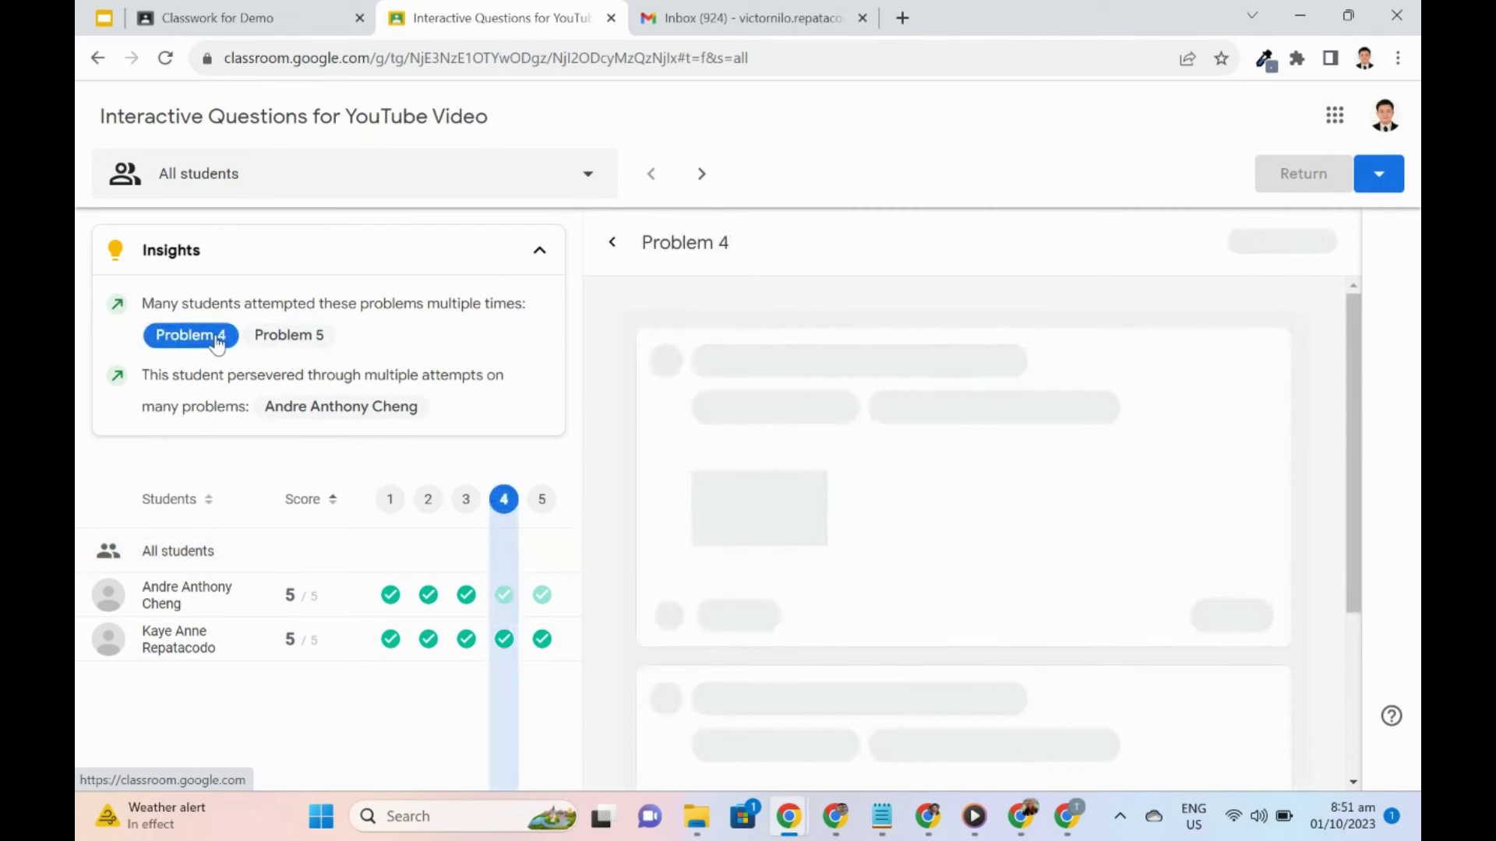
left_click(351, 407)
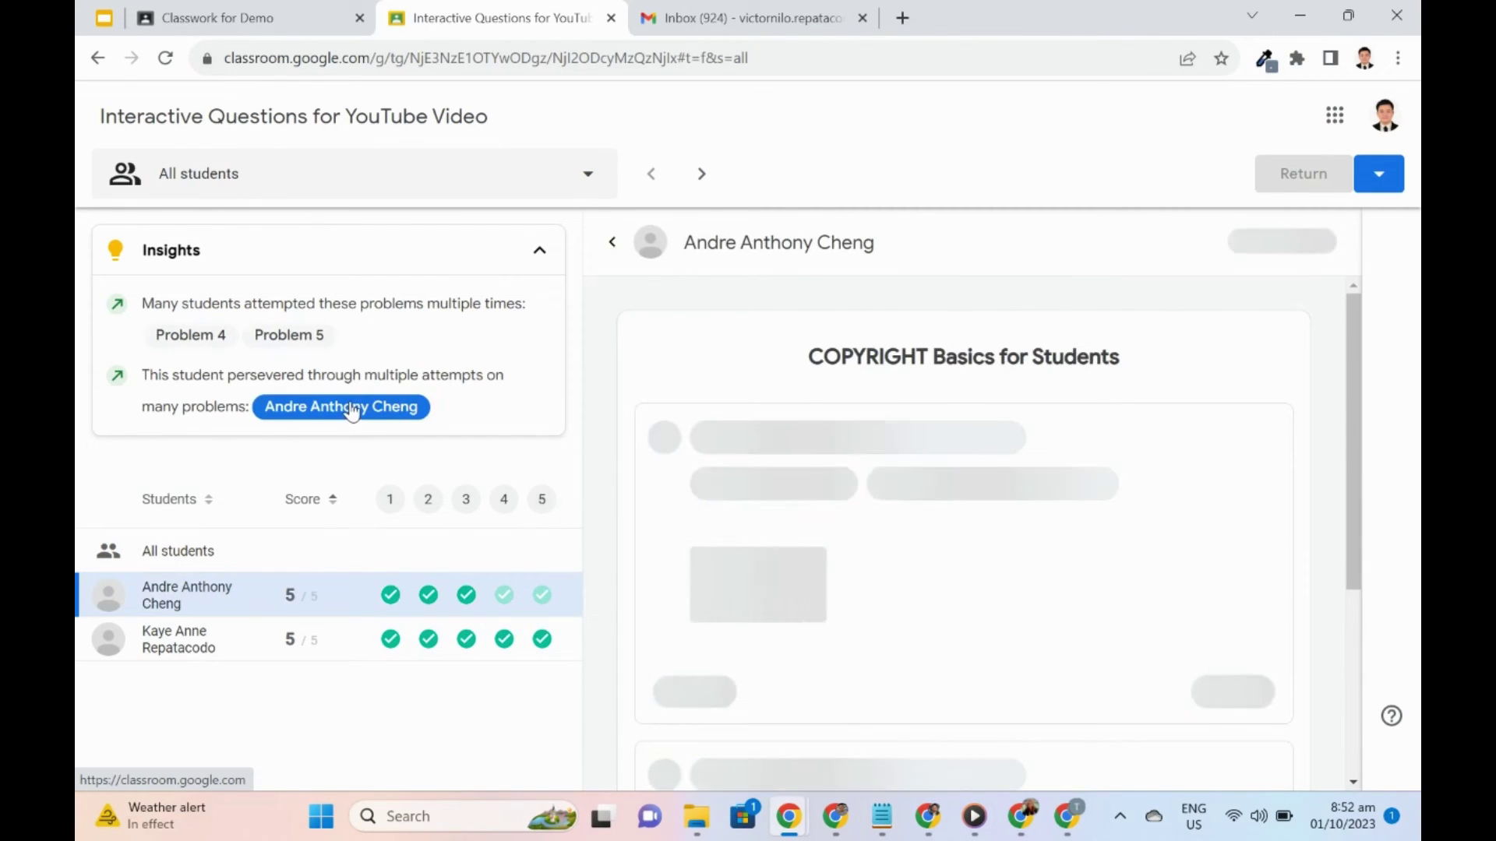
left_click_drag(1082, 364, 989, 614)
- Expand the student's earlier attempts on Problem 5
scroll(990, 614, "down", 5)
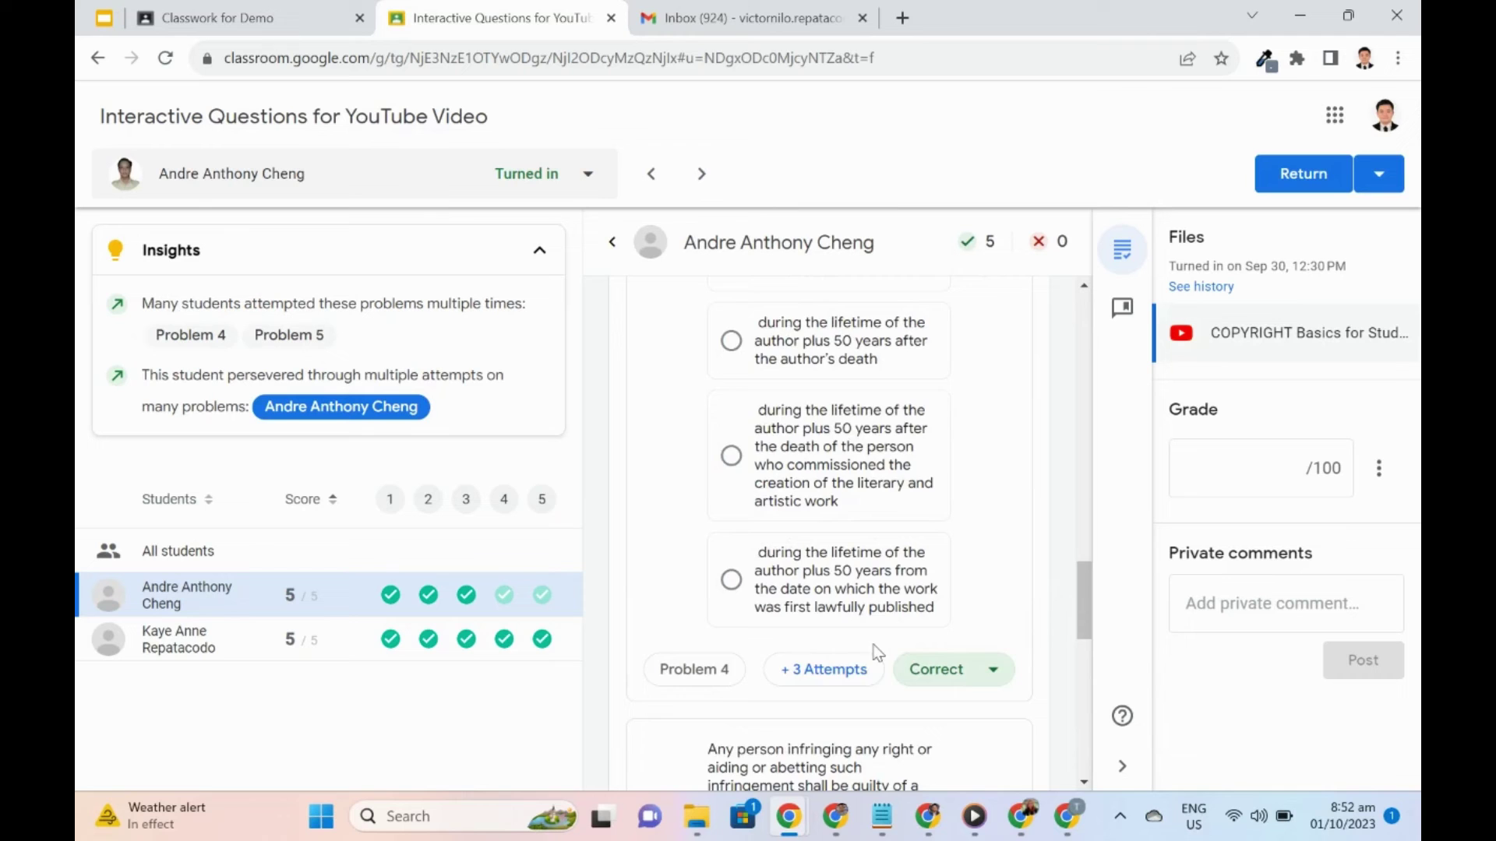
scroll(898, 637, "up", 4)
scroll(896, 635, "down", 2)
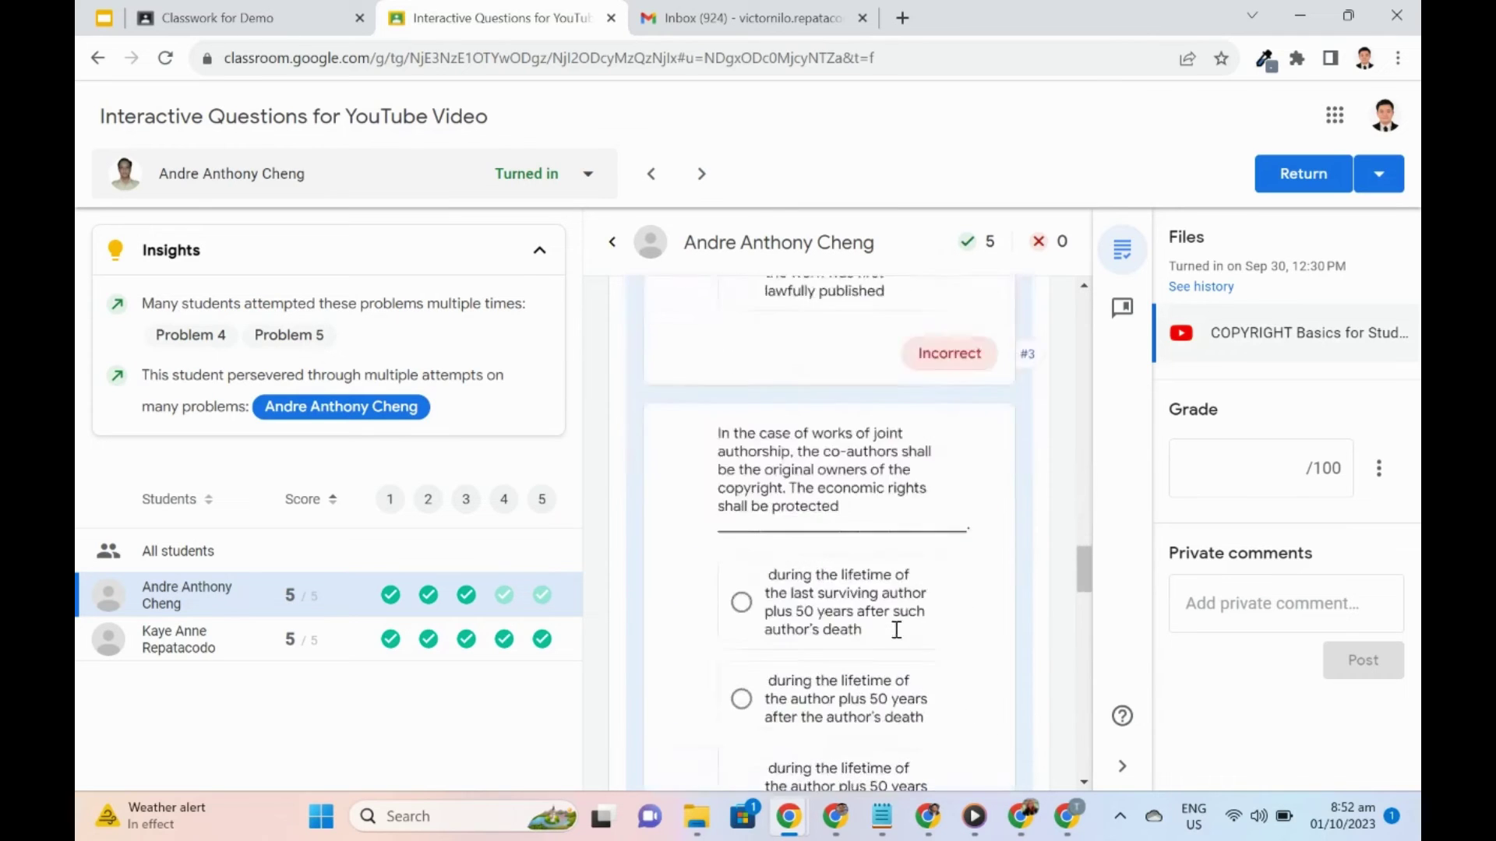
scroll(894, 633, "up", 6)
scroll(891, 629, "down", 6)
scroll(891, 630, "down", 15)
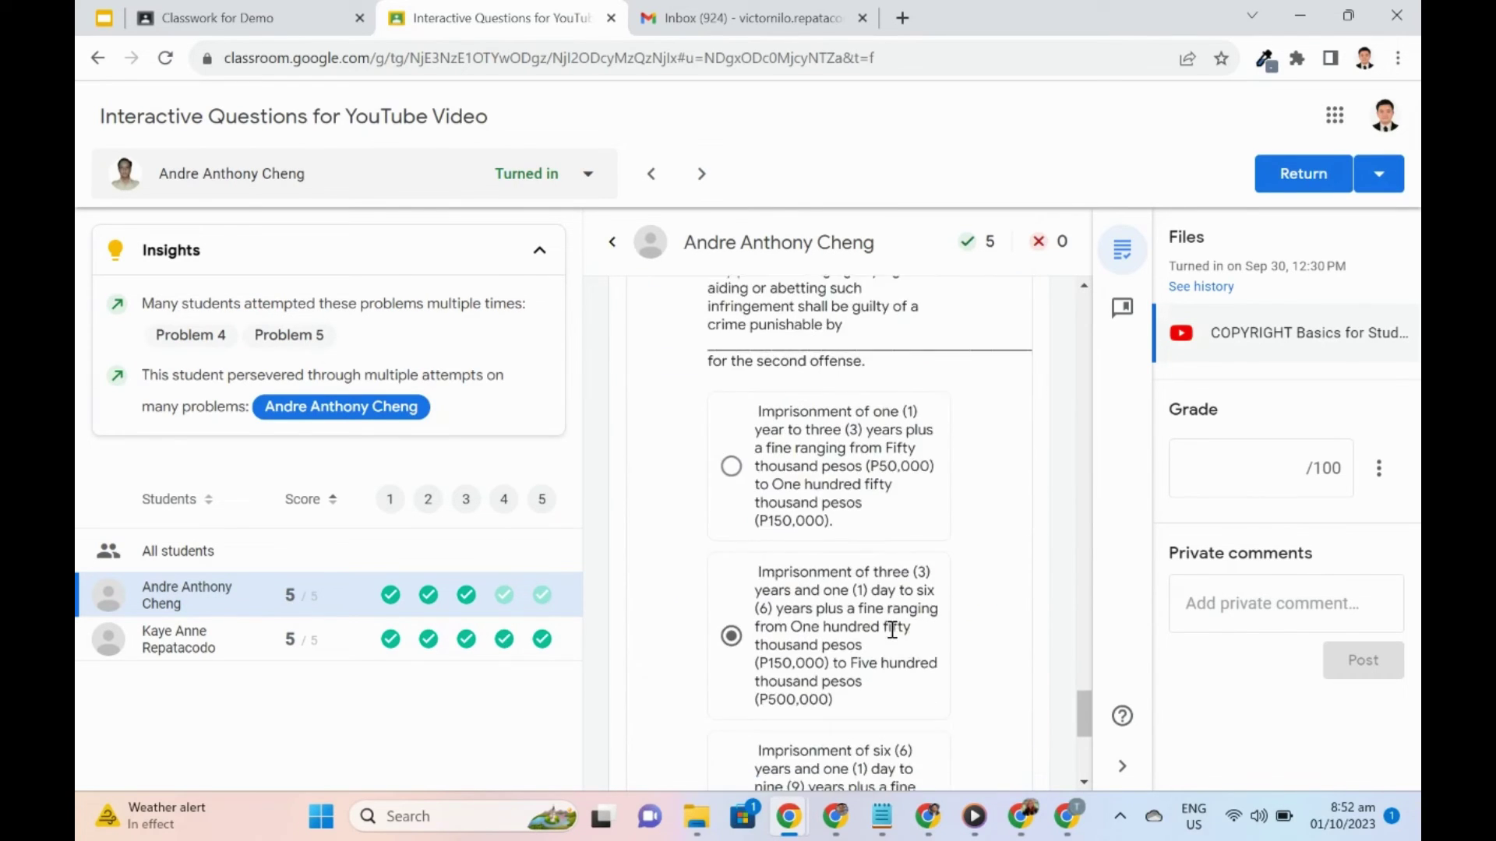
left_click(854, 709)
- Sort the student list by name, then by score
scroll(857, 686, "down", 6)
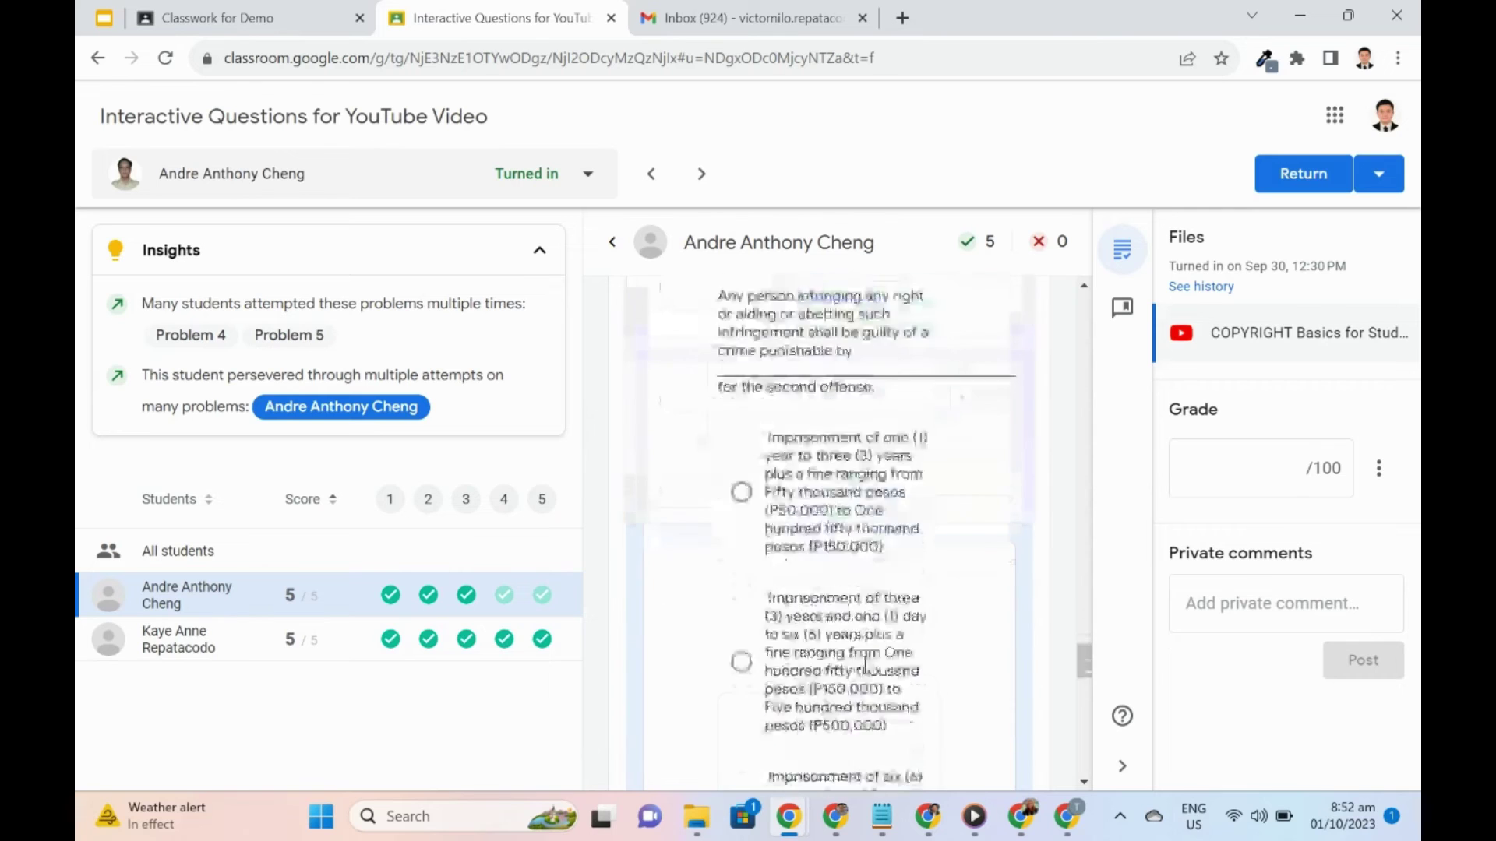
scroll(865, 670, "up", 4)
scroll(870, 663, "down", 5)
scroll(870, 663, "down", 5)
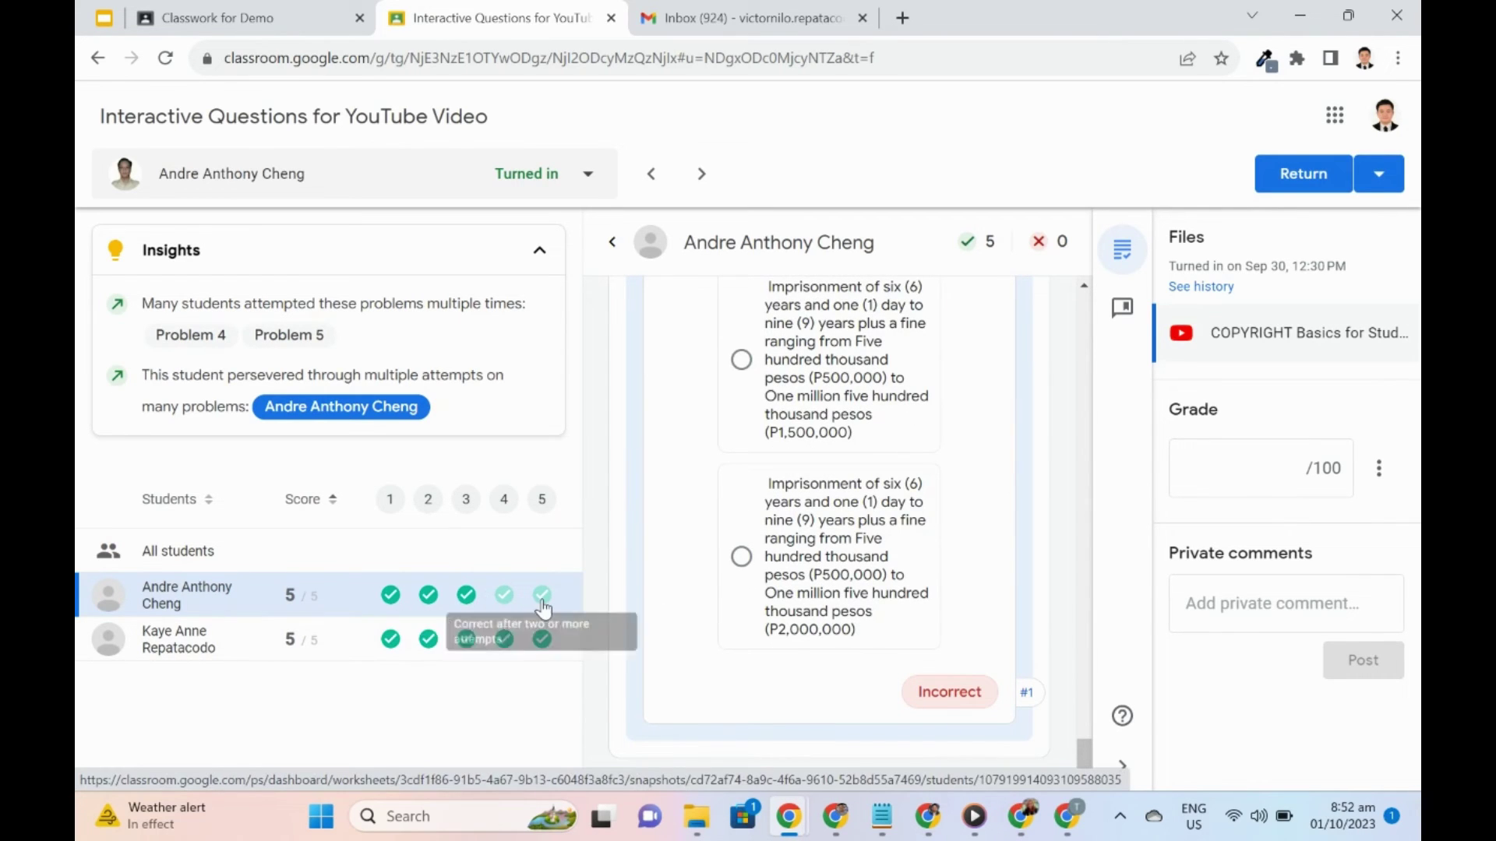
left_click(163, 502)
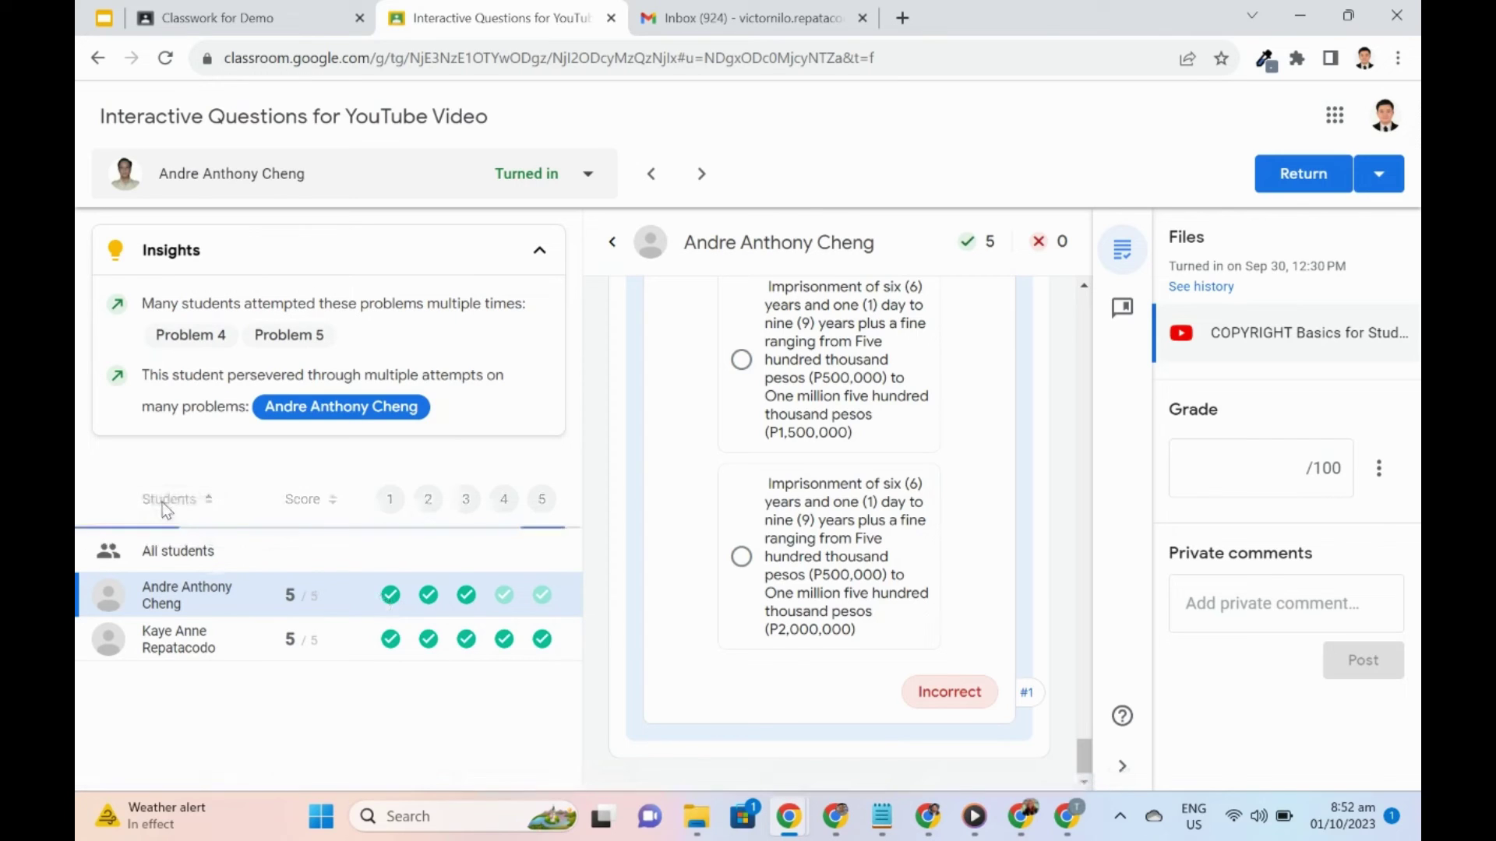
left_click(316, 517)
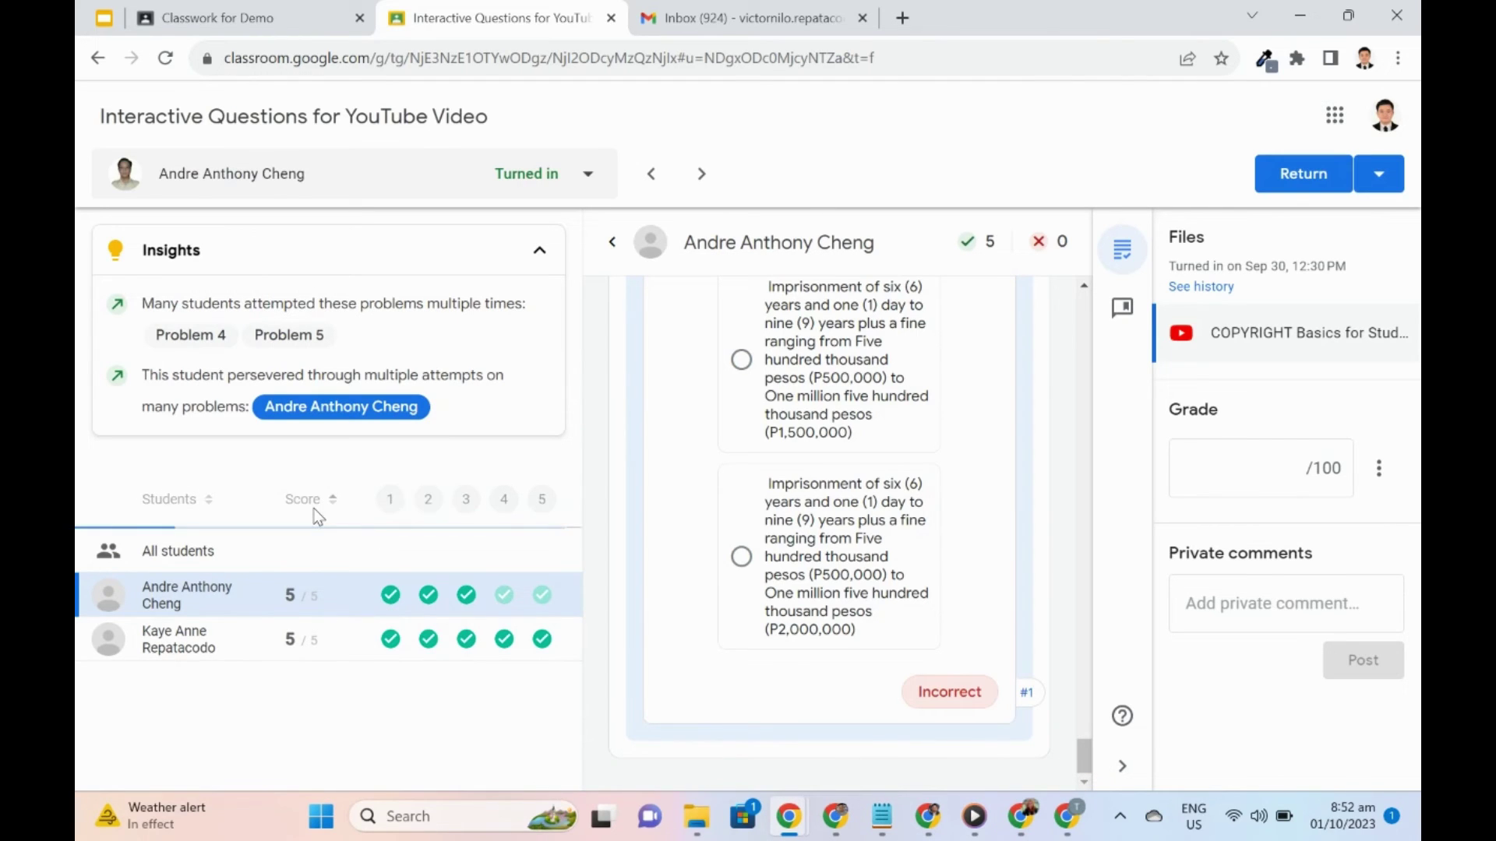
- View every student's answers to Problems 1, 2 and 4
left_click(390, 503)
scroll(1233, 570, "down", 5)
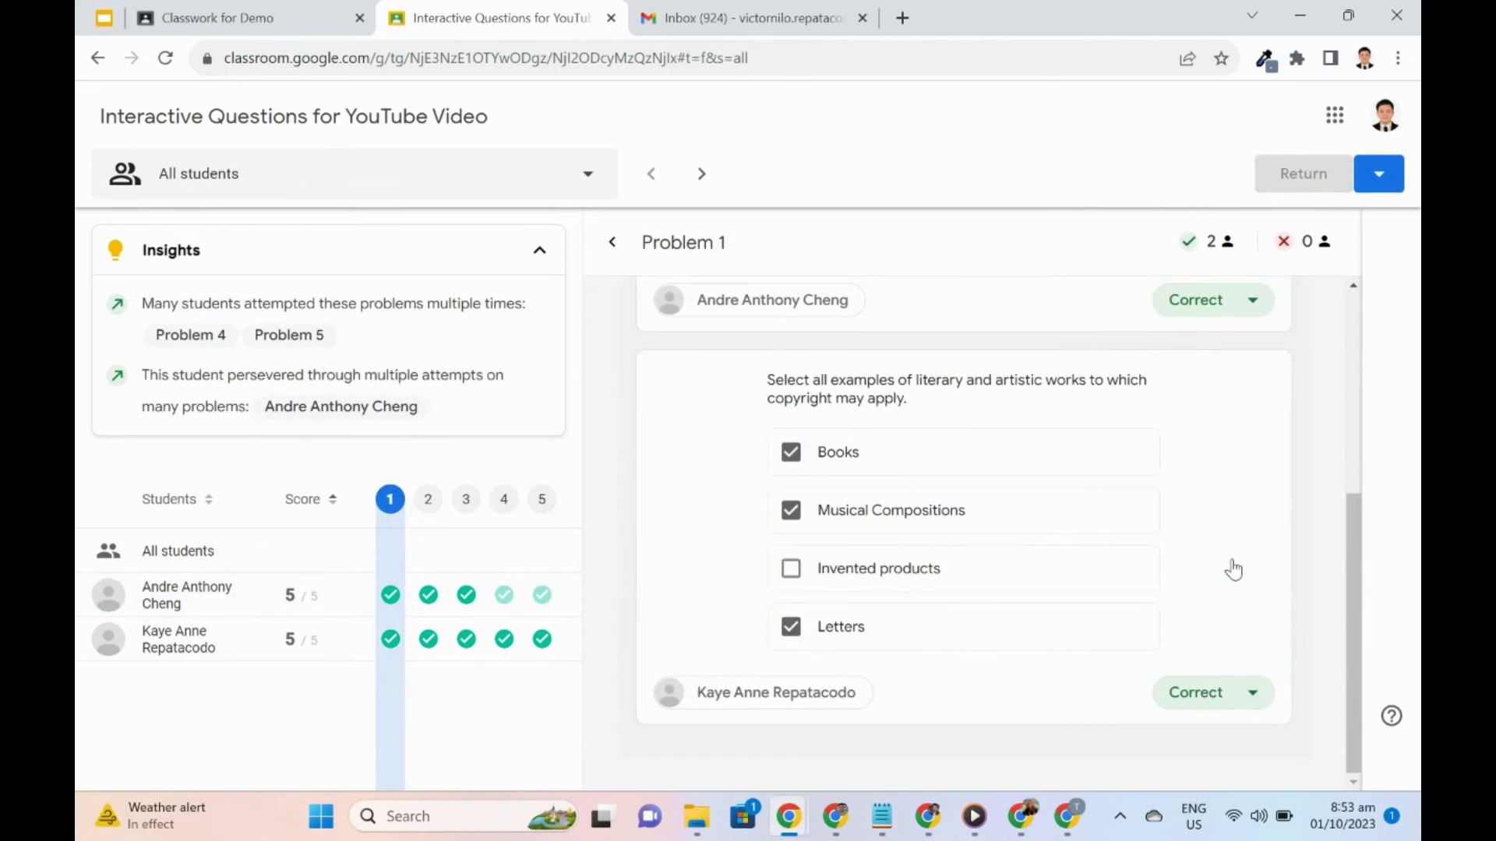
left_click(438, 505)
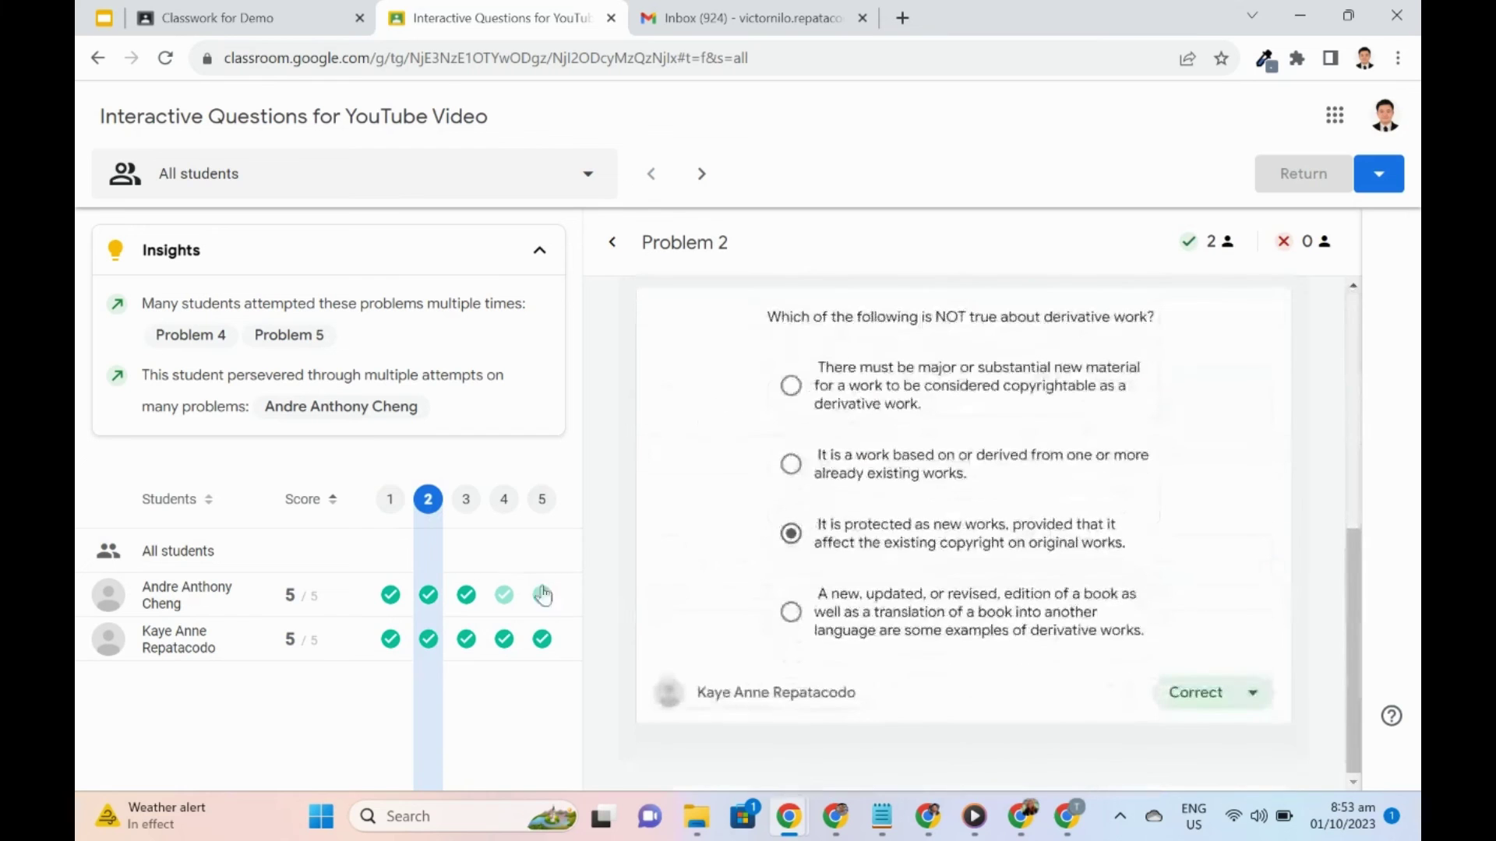
left_click(504, 500)
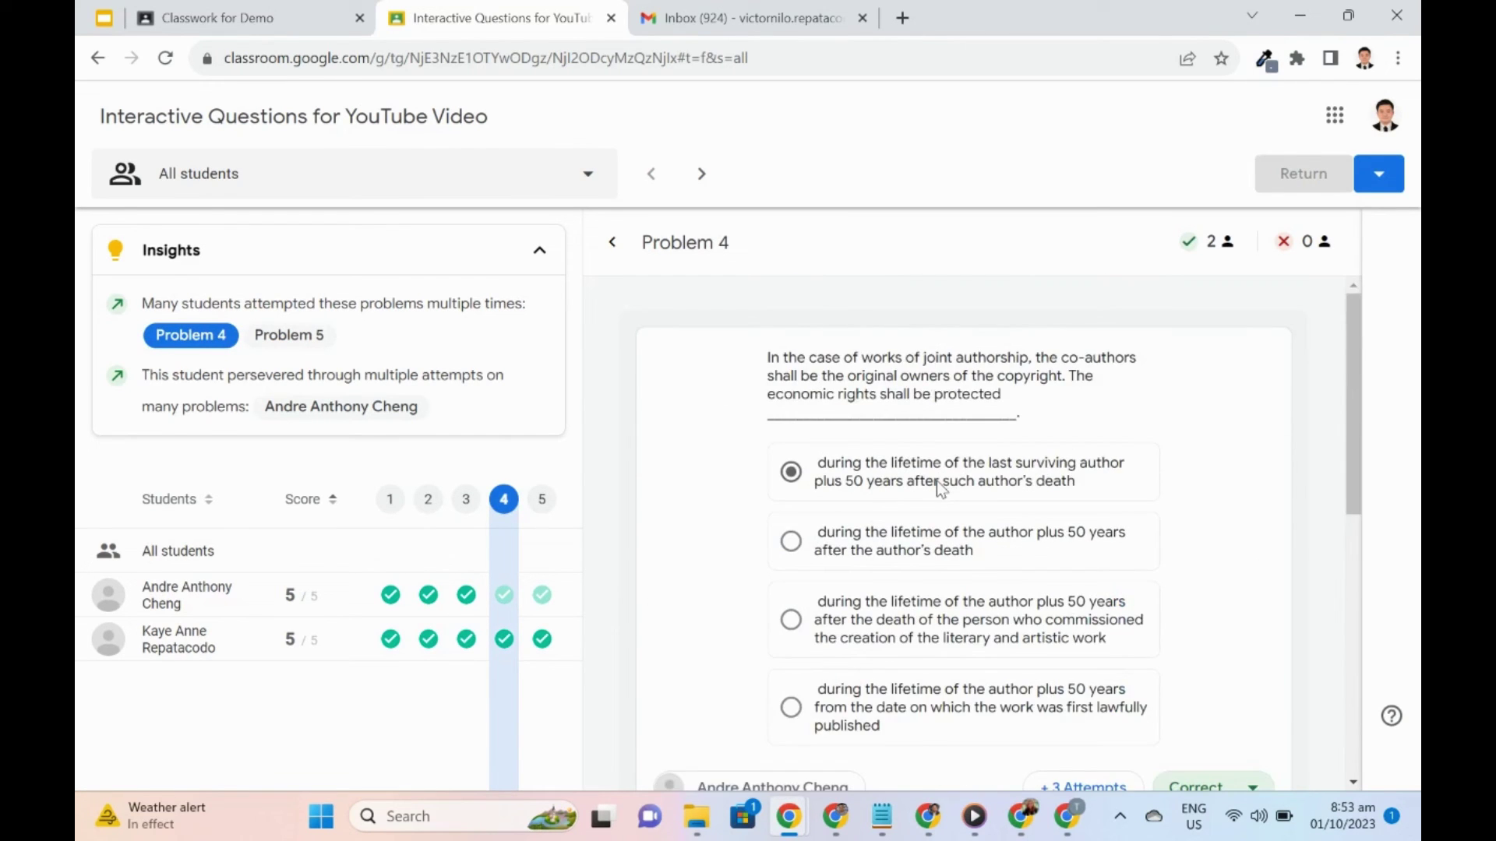
scroll(983, 479, "down", 8)
scroll(1075, 499, "up", 4)
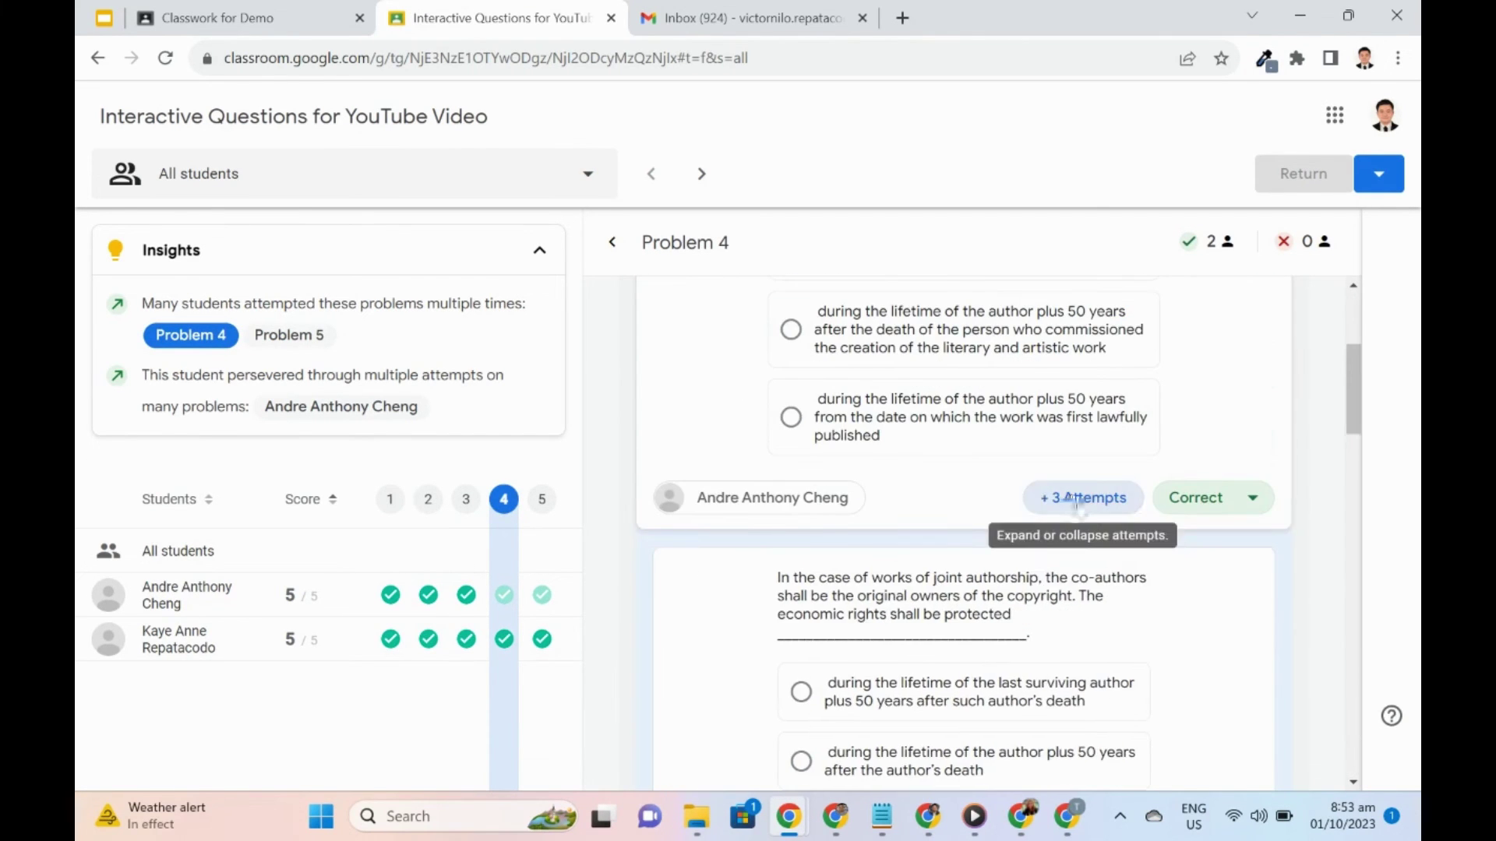
scroll(1075, 502, "down", 5)
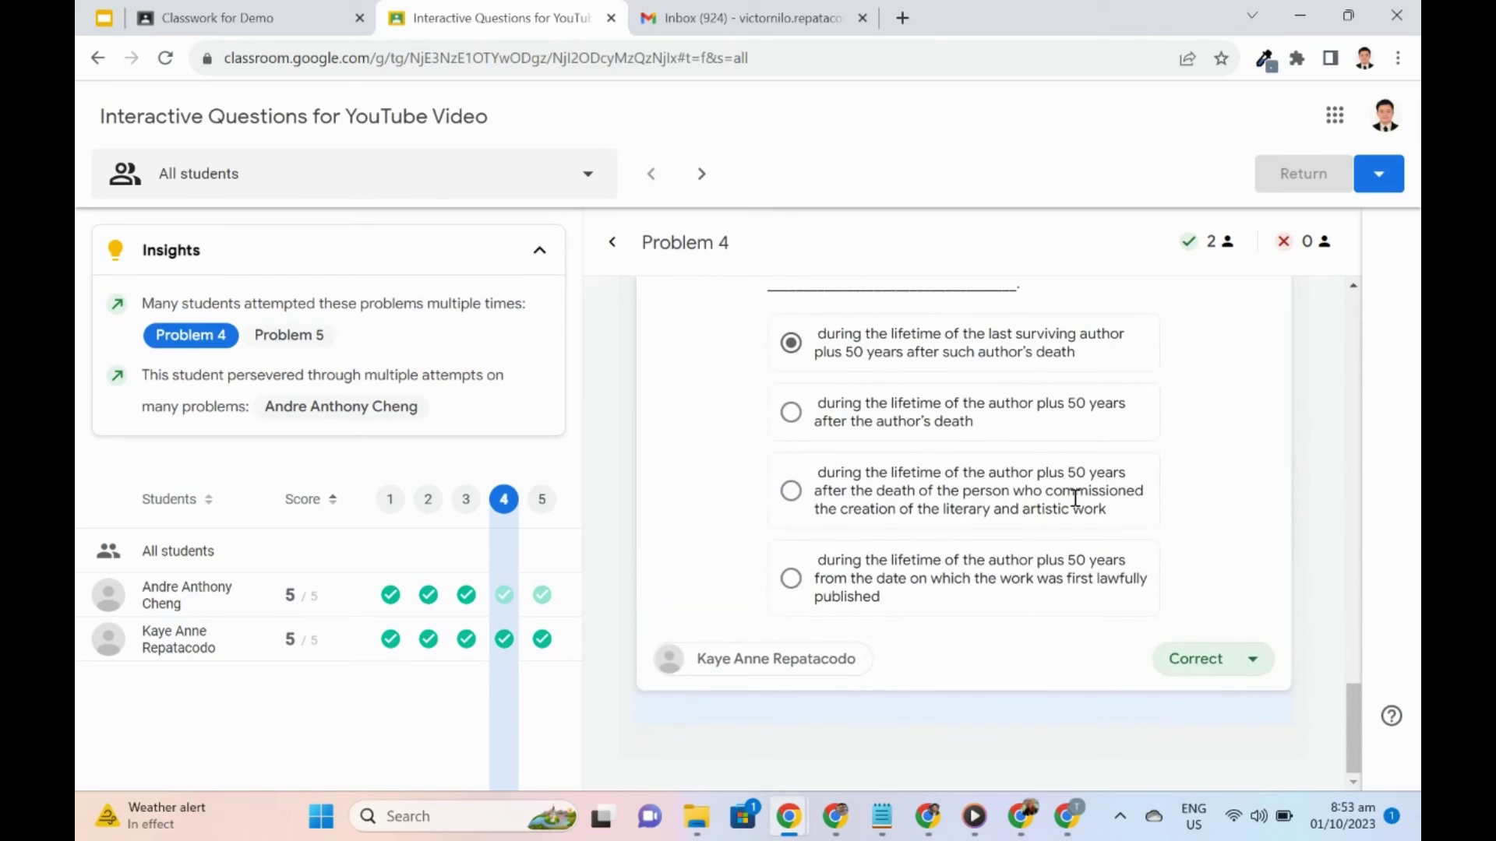
scroll(1075, 499, "up", 1)
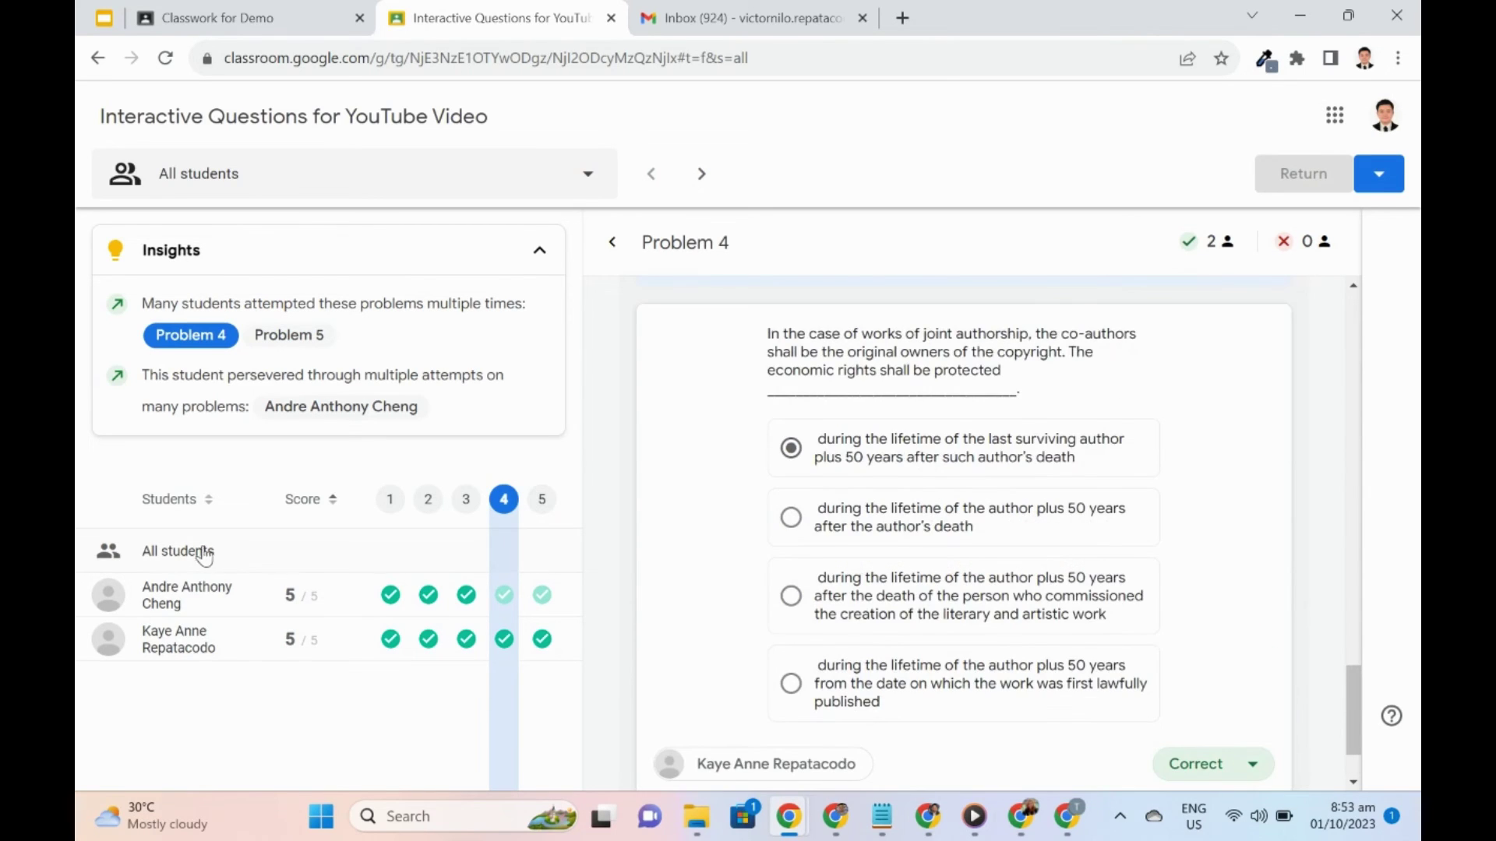
- Return to the all-problems overview and view everyone's answers to Problems 3 and 5
left_click(201, 555)
scroll(1052, 388, "down", 1)
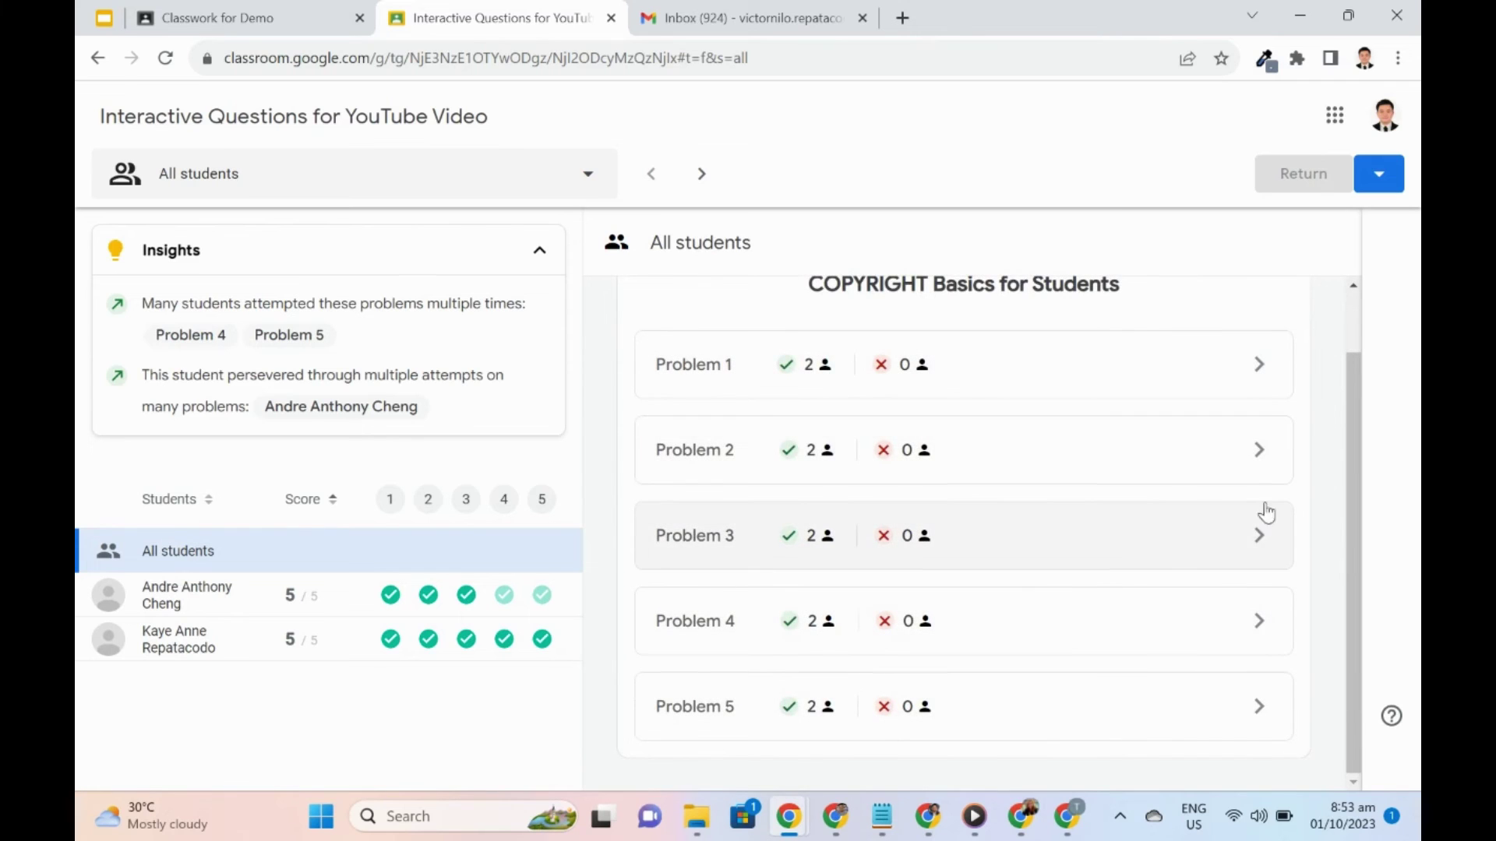
left_click(1257, 533)
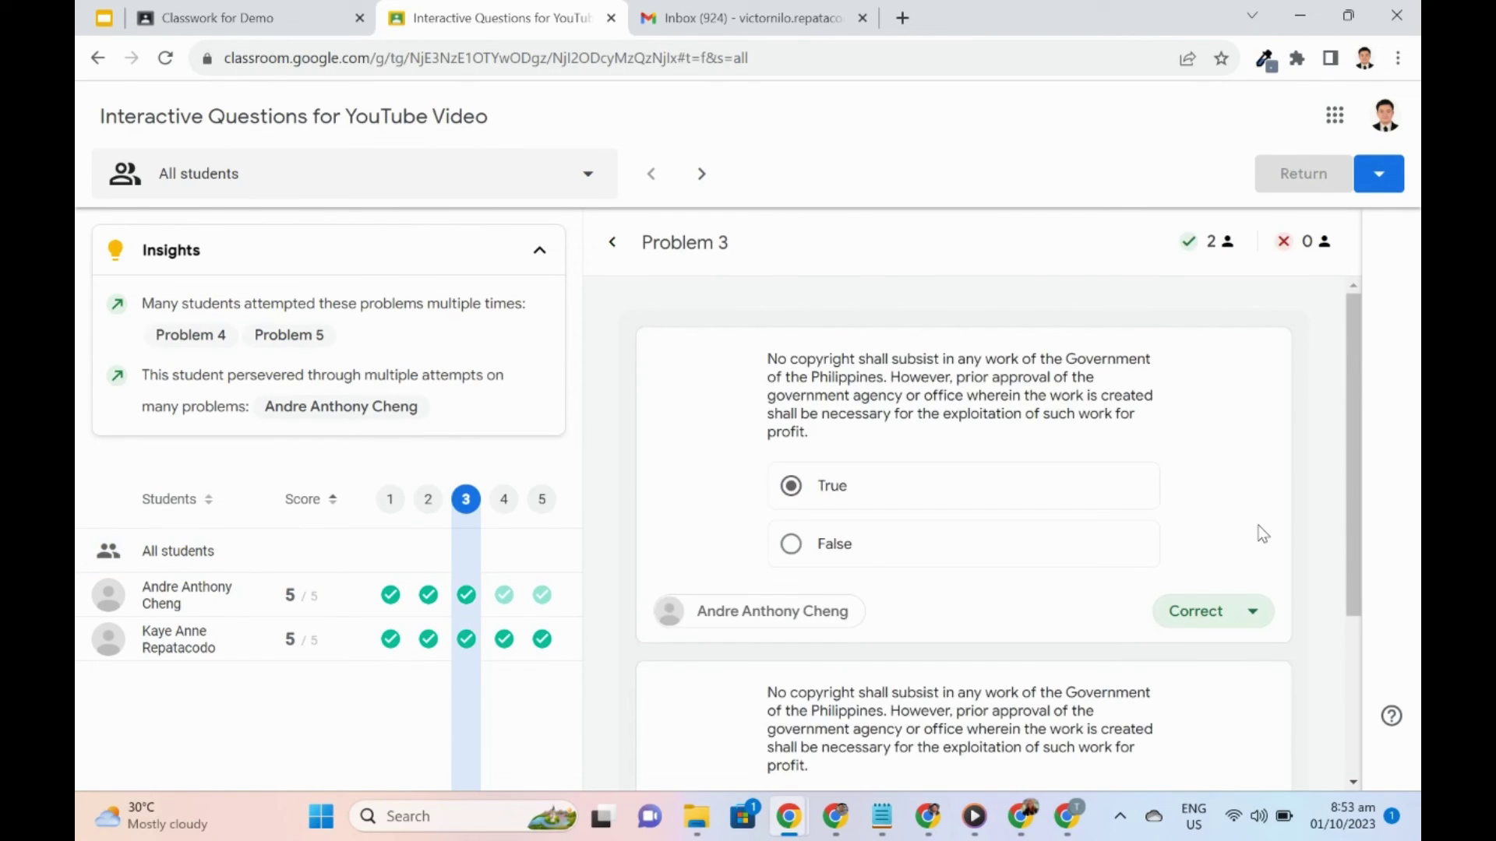
scroll(1258, 529, "down", 3)
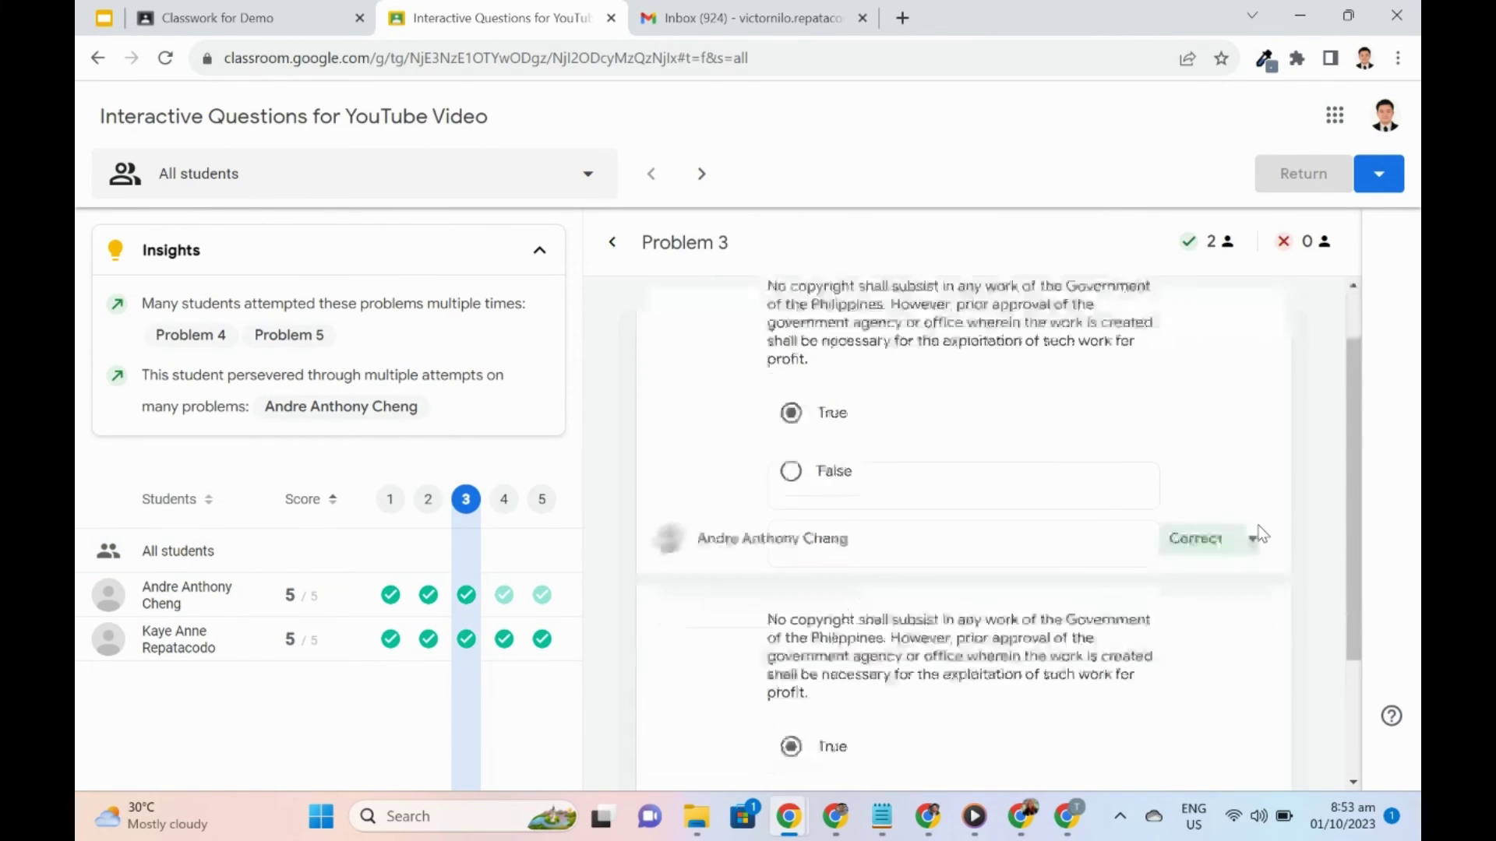
left_click(541, 500)
scroll(1079, 534, "down", 5)
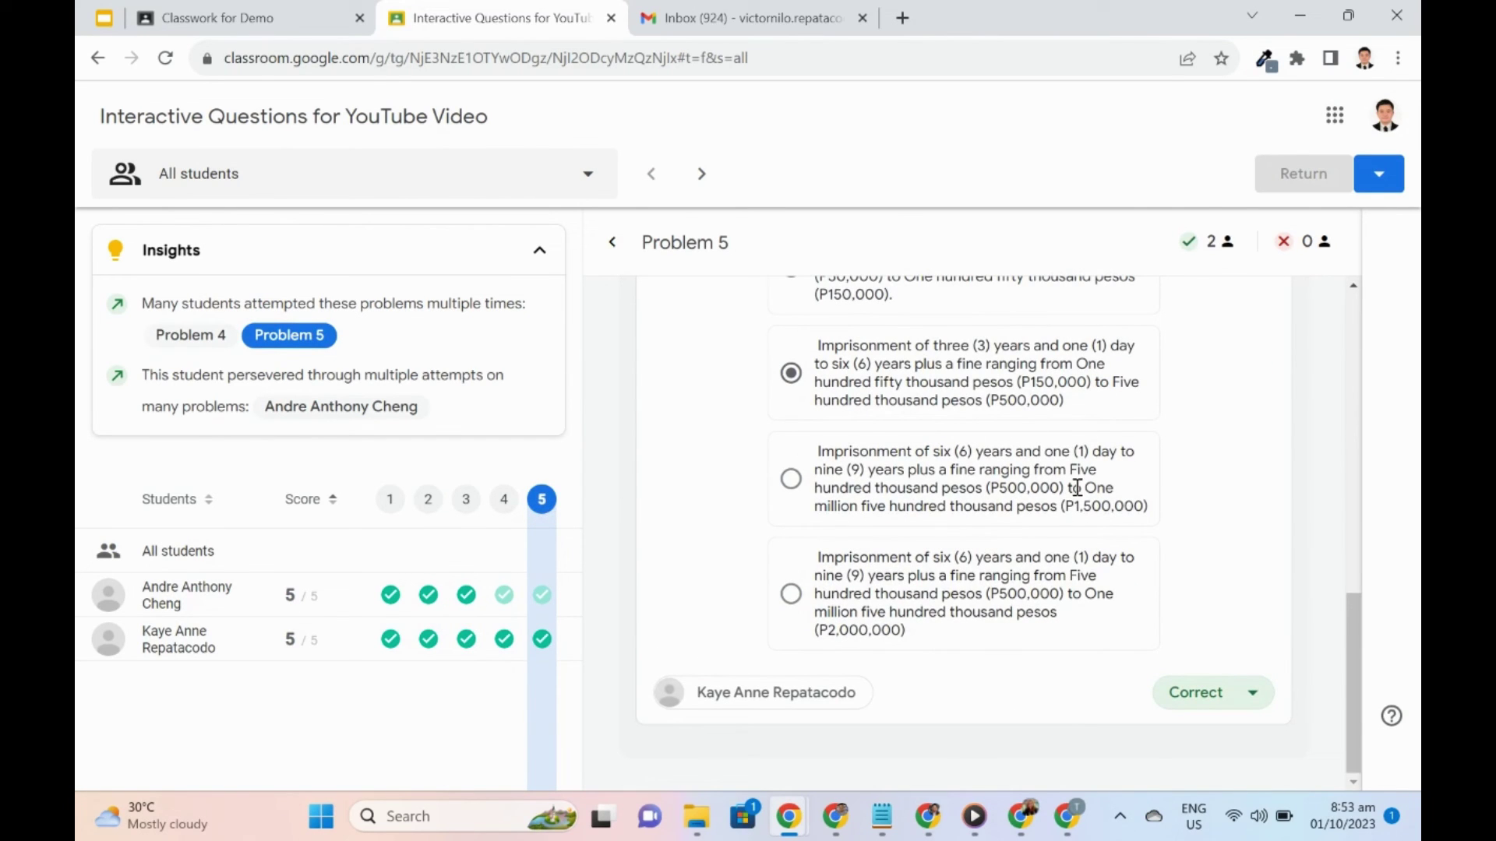
- Post the private comment 'Keep up the good work!' on the second student's work and return it graded 100/100
left_click(816, 697)
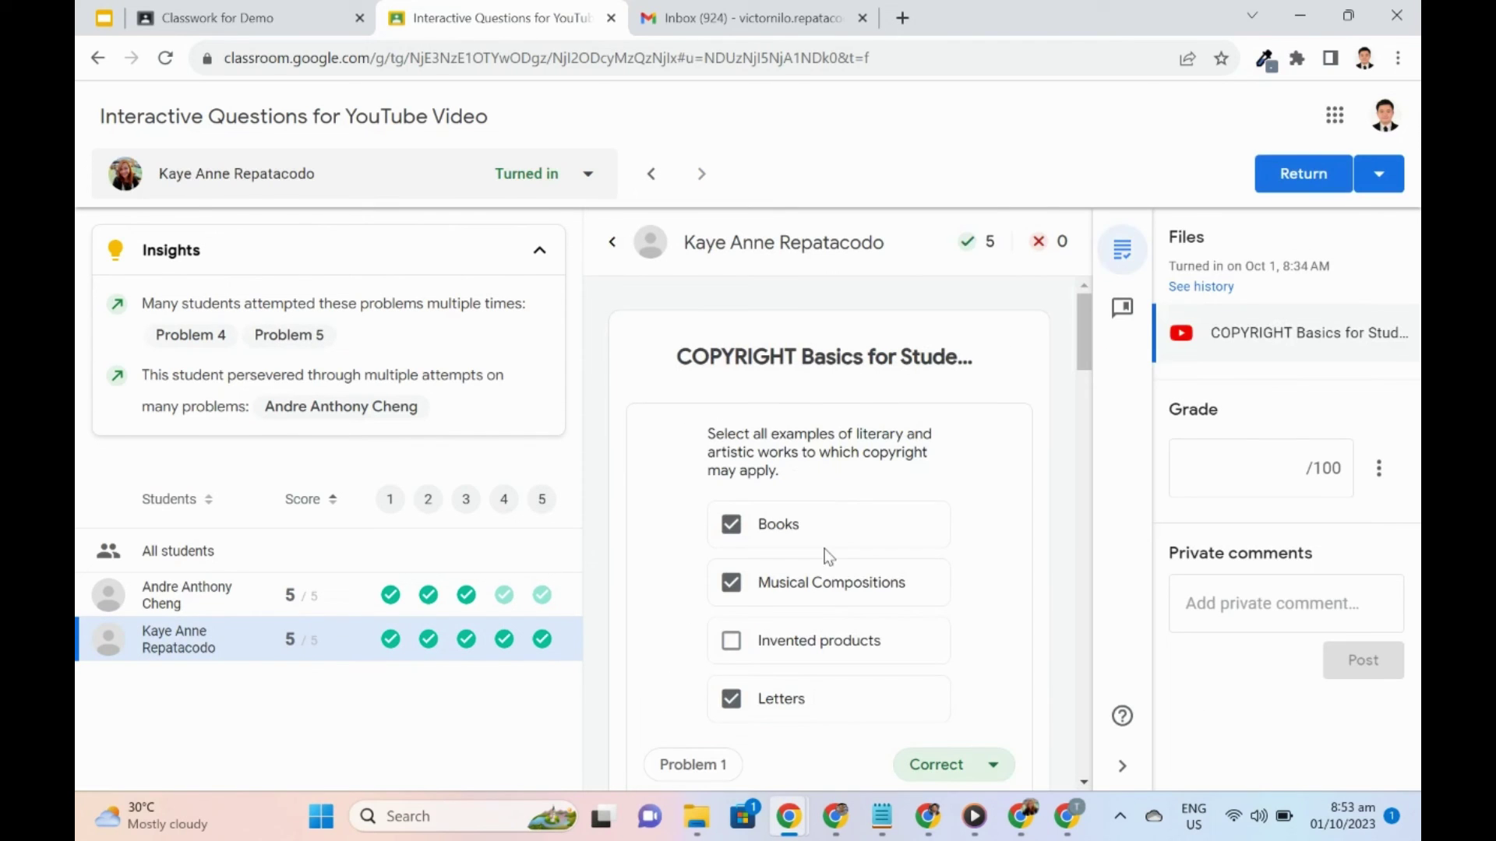
scroll(843, 488, "down", 5)
scroll(843, 487, "down", 10)
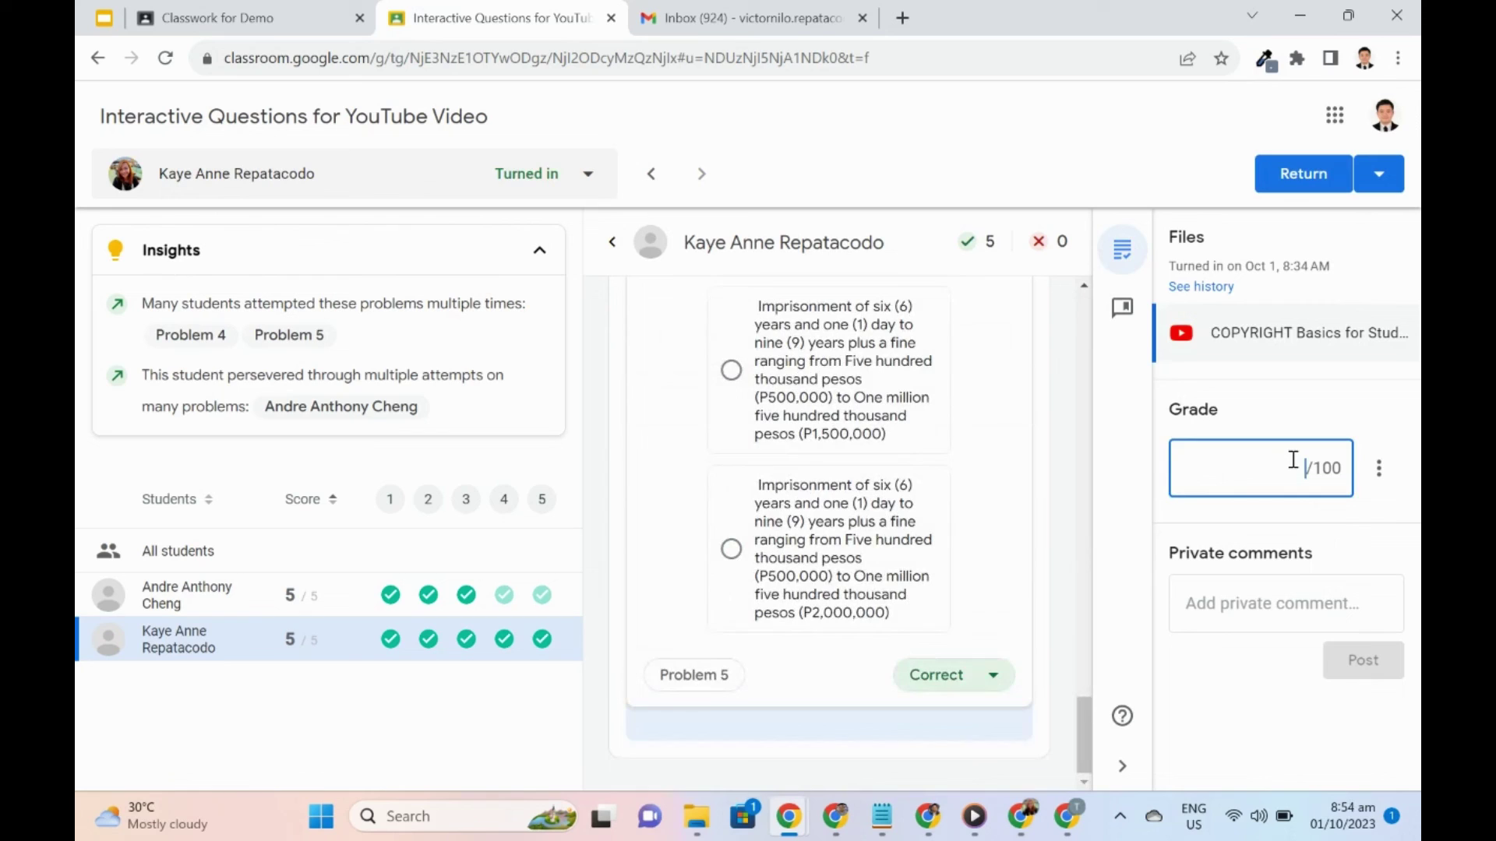
left_click(1267, 603)
type("Keep up the good work!")
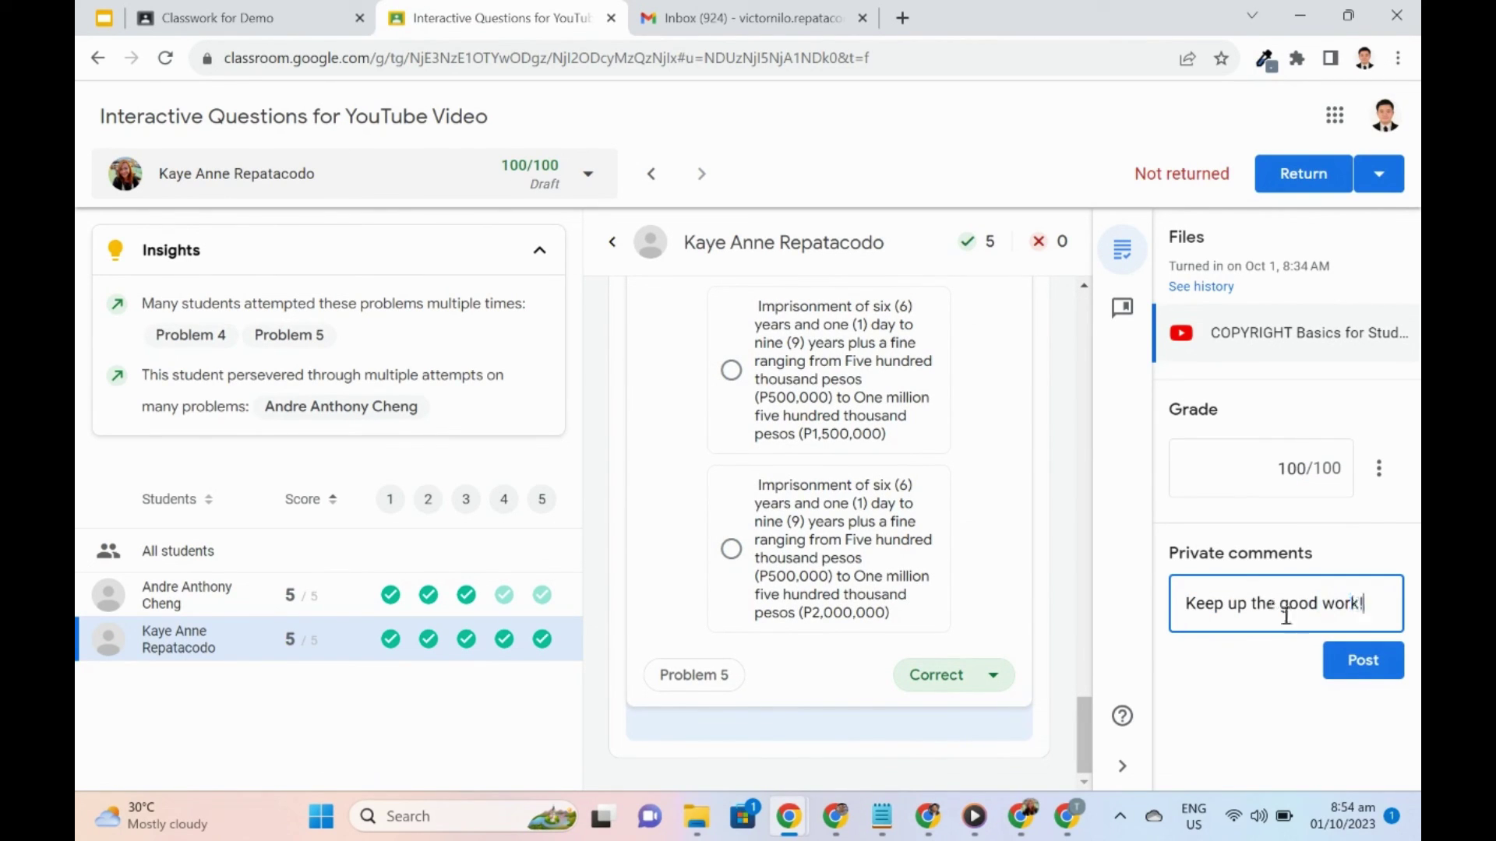
left_click(1359, 675)
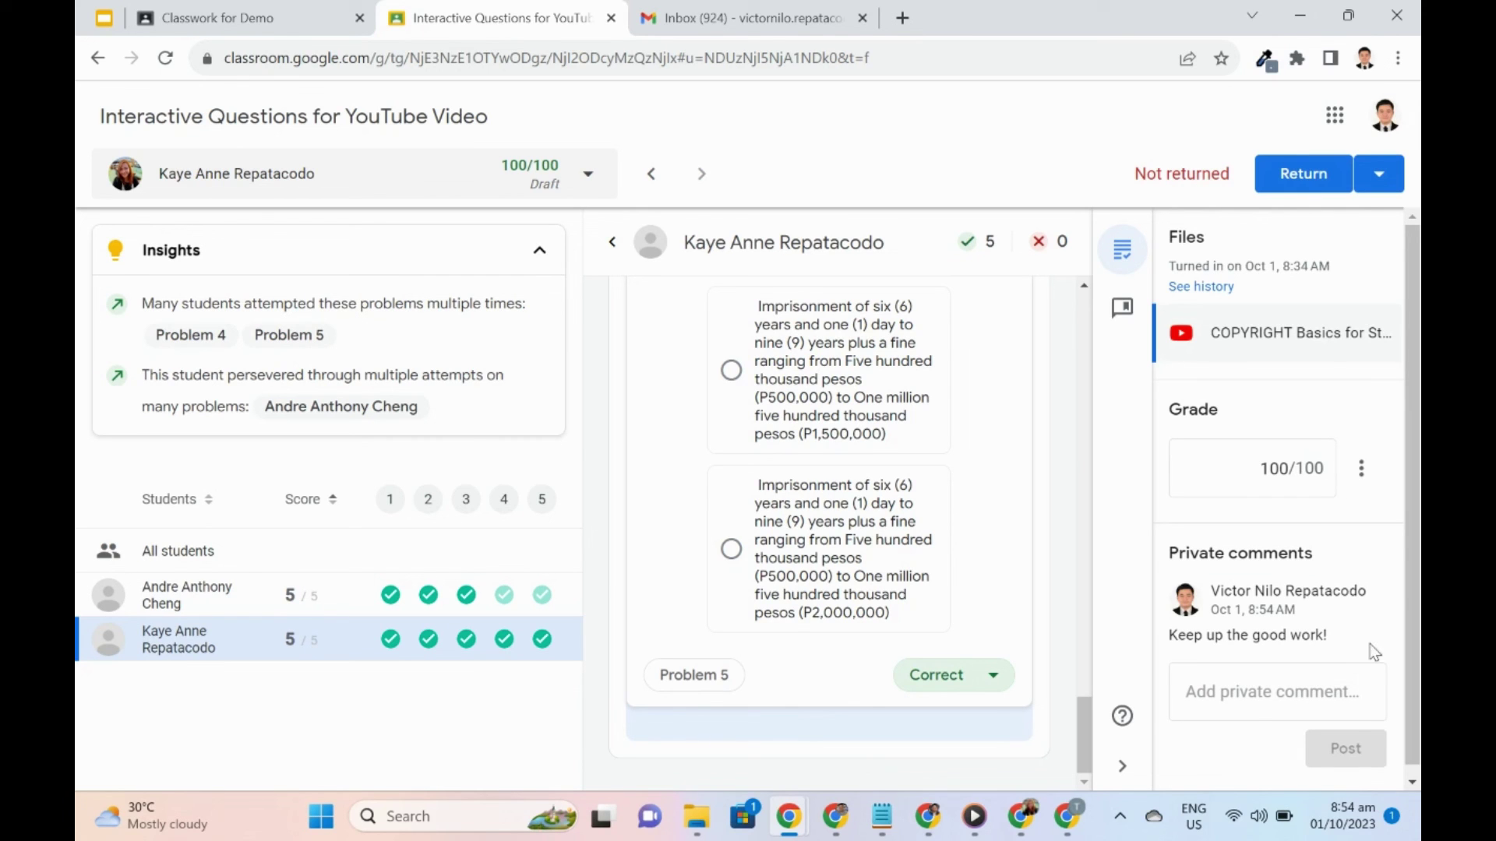
left_click(1303, 173)
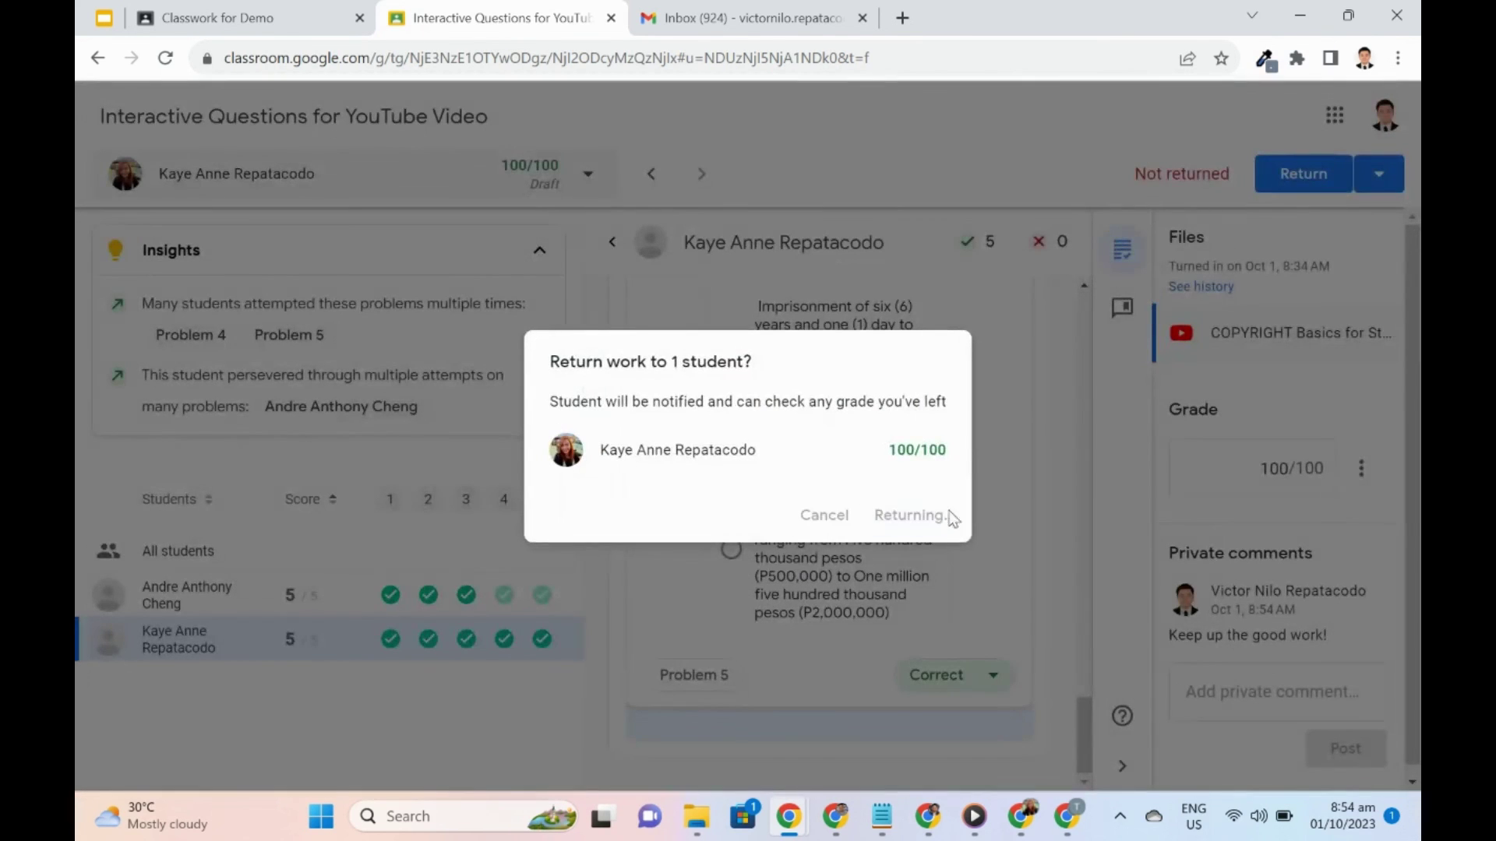